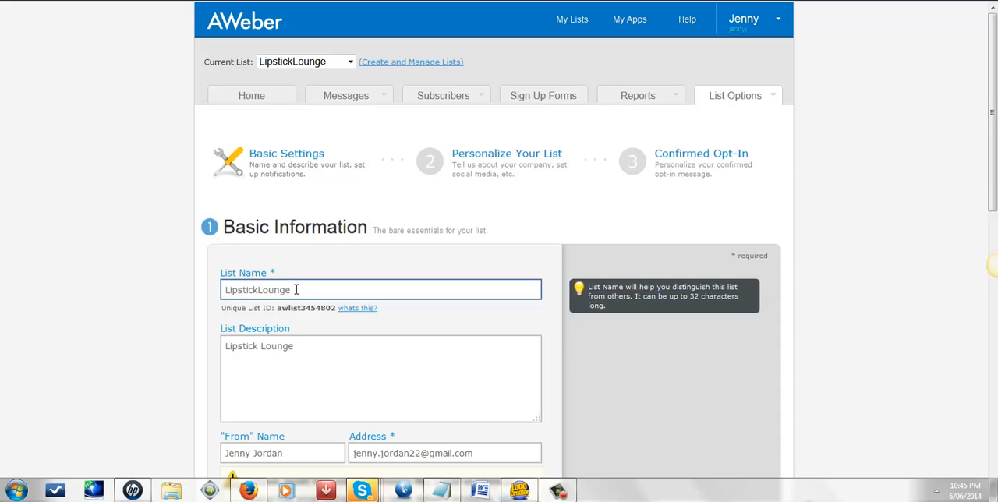
Step: Review the list's basic settings: list name, description, "From" name and address, contact address and notifications
scroll(305, 347, down, 2)
click(297, 304)
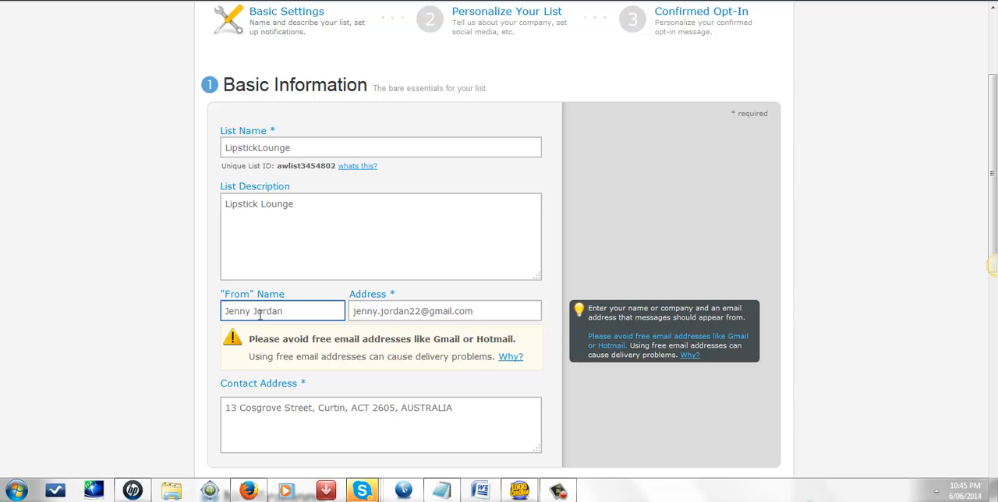
click(339, 393)
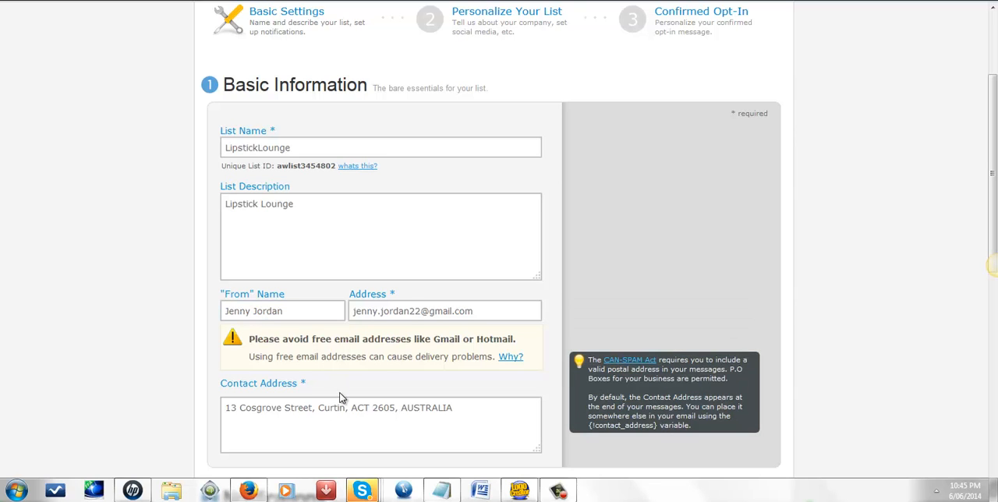
scroll(338, 398, down, 3)
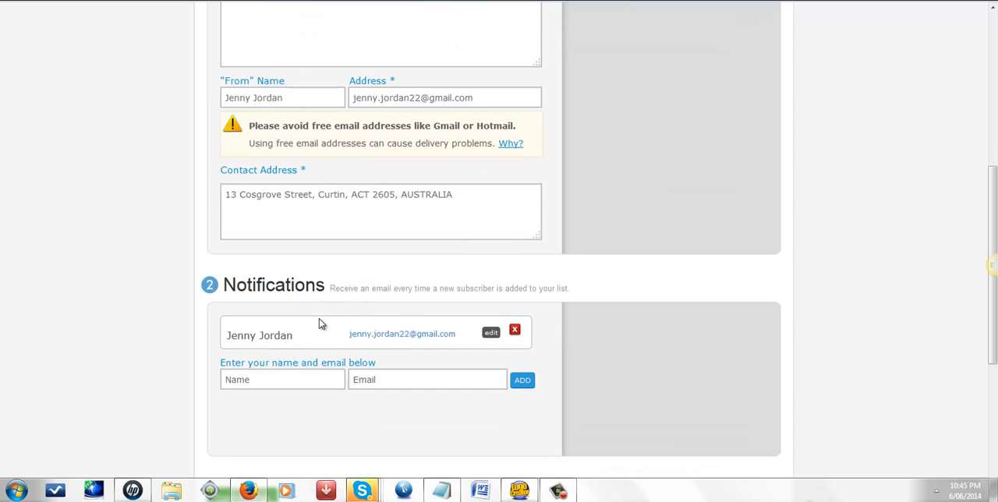
mouse_move(318, 345)
scroll(324, 327, up, 5)
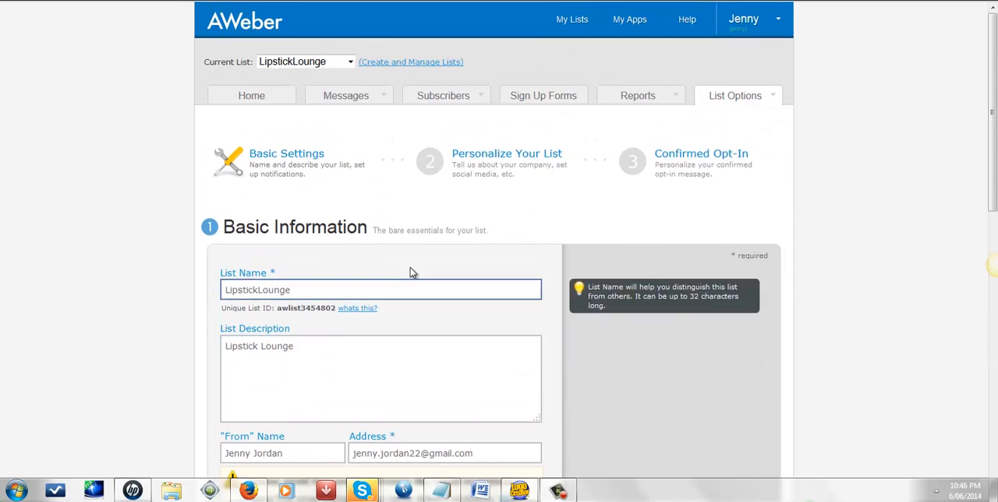
Step: Review the Personalize Your List settings, covering company branding, social media sharing and global text snippets
click(478, 161)
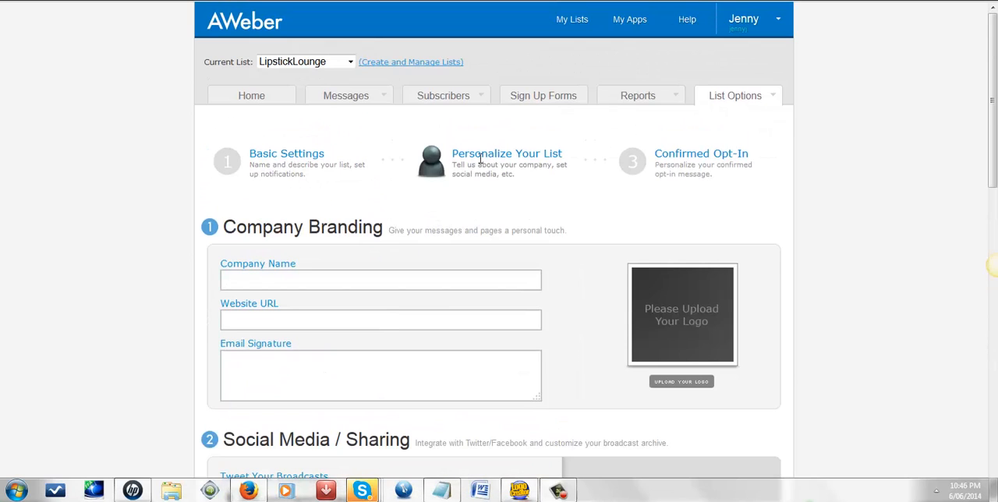
click(285, 282)
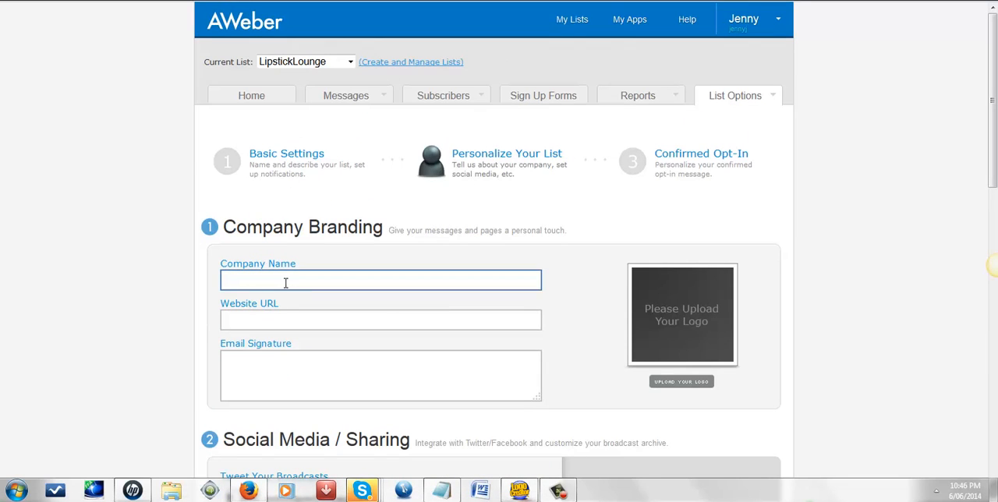
click(288, 297)
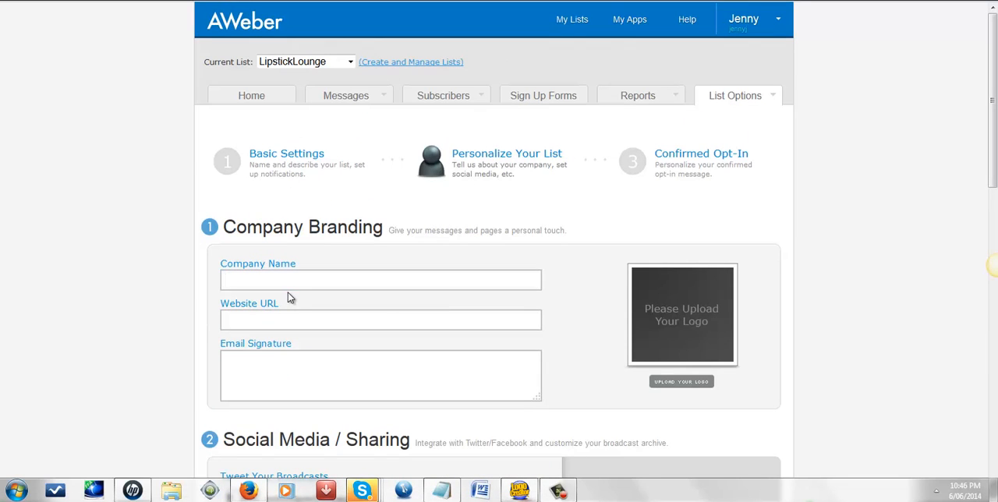
scroll(290, 304, down, 3)
scroll(289, 299, down, 5)
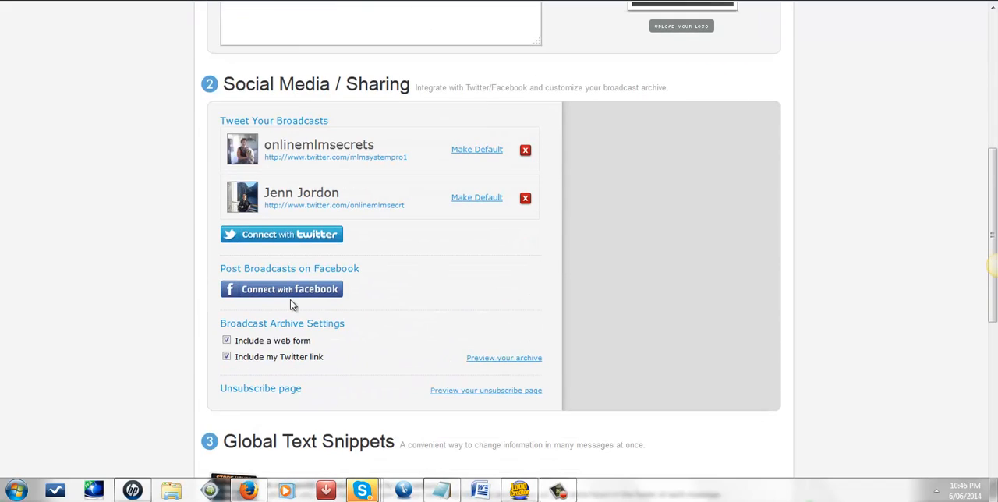
scroll(289, 301, down, 3)
scroll(291, 305, down, 4)
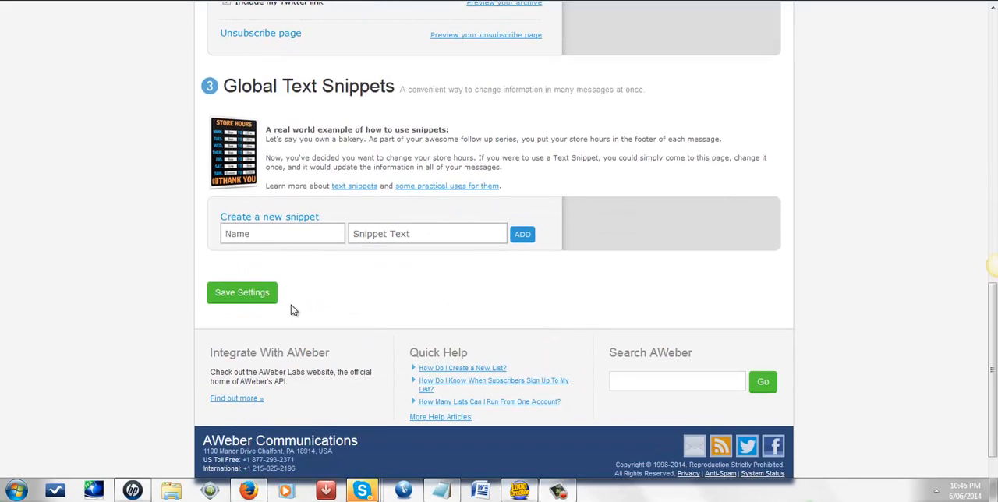
scroll(292, 310, up, 10)
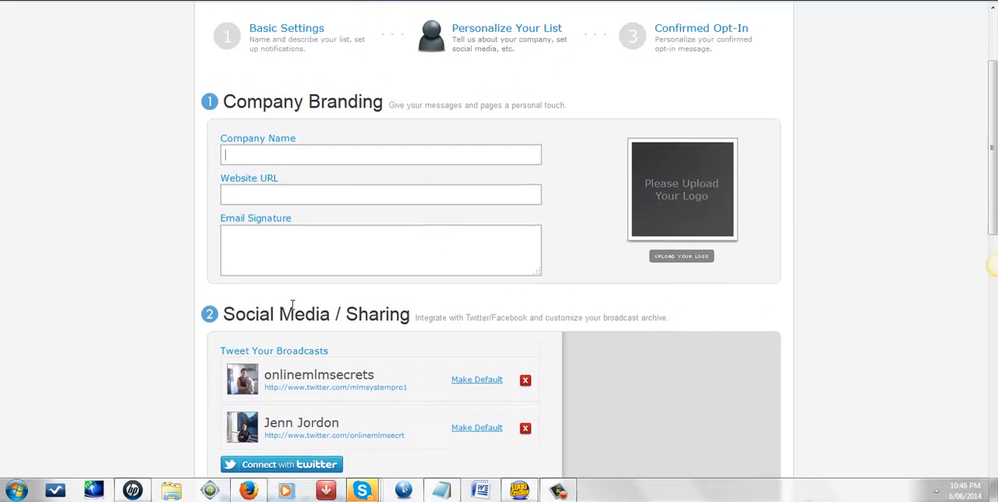
scroll(292, 305, up, 3)
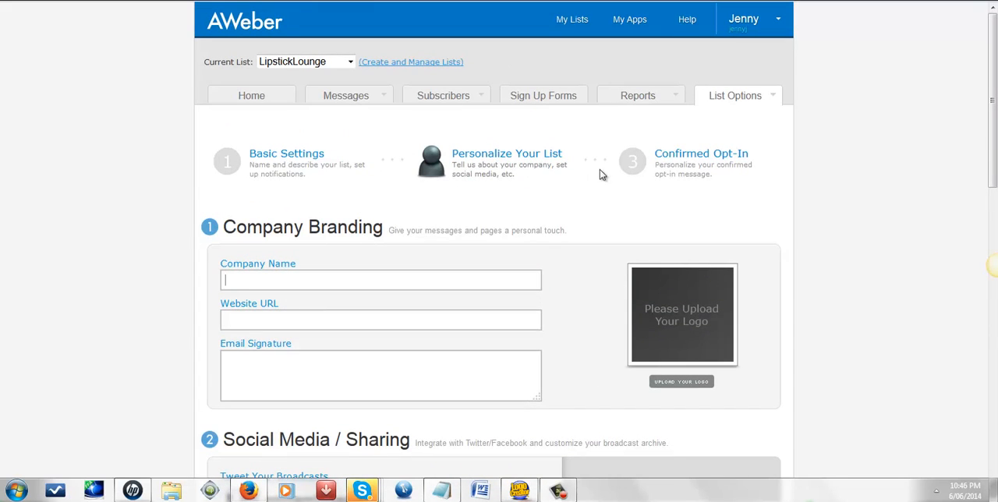
Step: Examine the Confirmed Opt-In settings, including the confirmation message body and the Require Opt-In on Web Forms switch
click(671, 160)
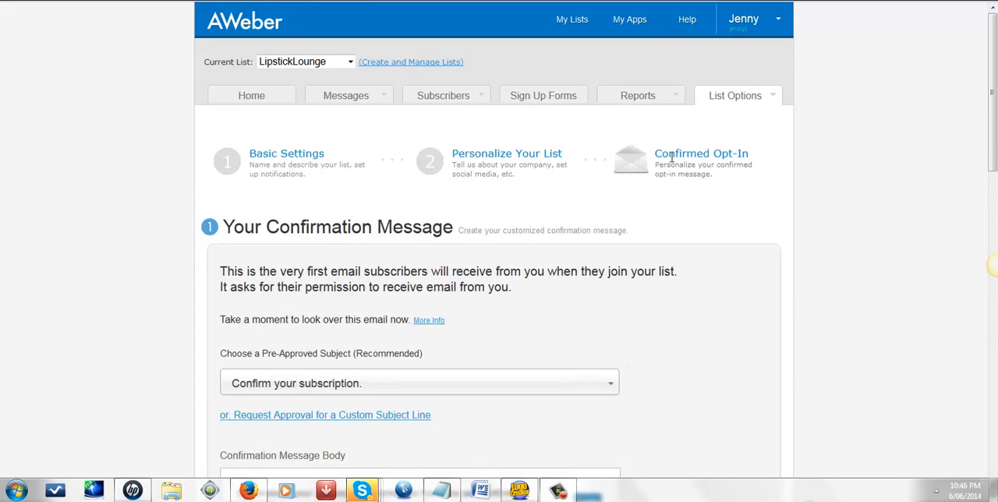
scroll(670, 160, down, 6)
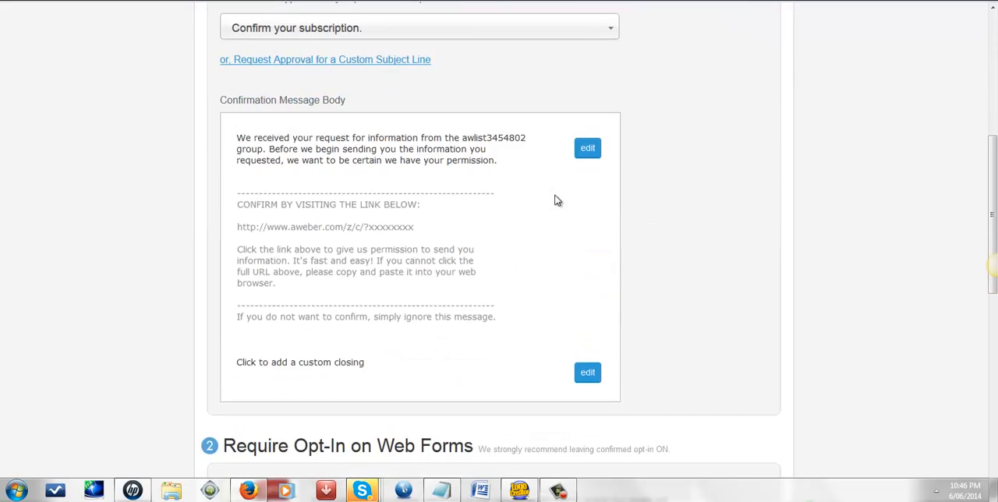
scroll(557, 202, down, 3)
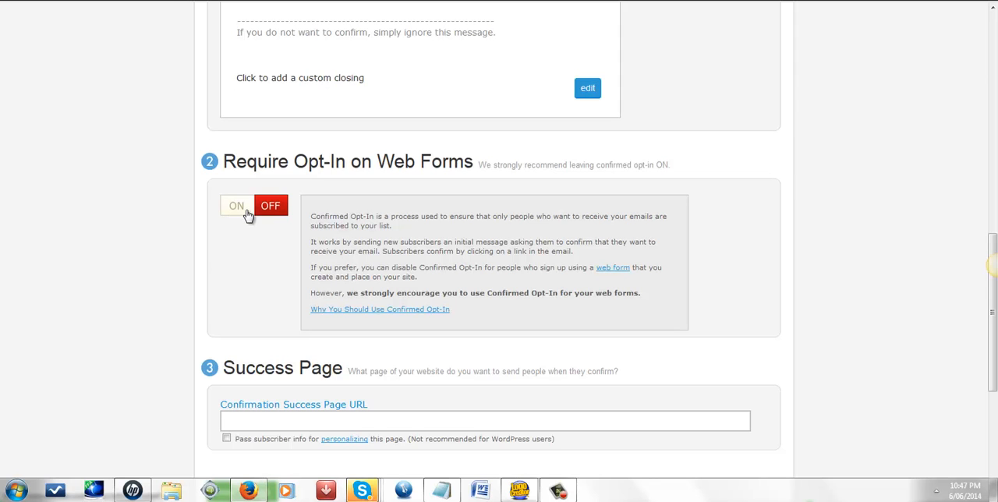
scroll(343, 300, up, 4)
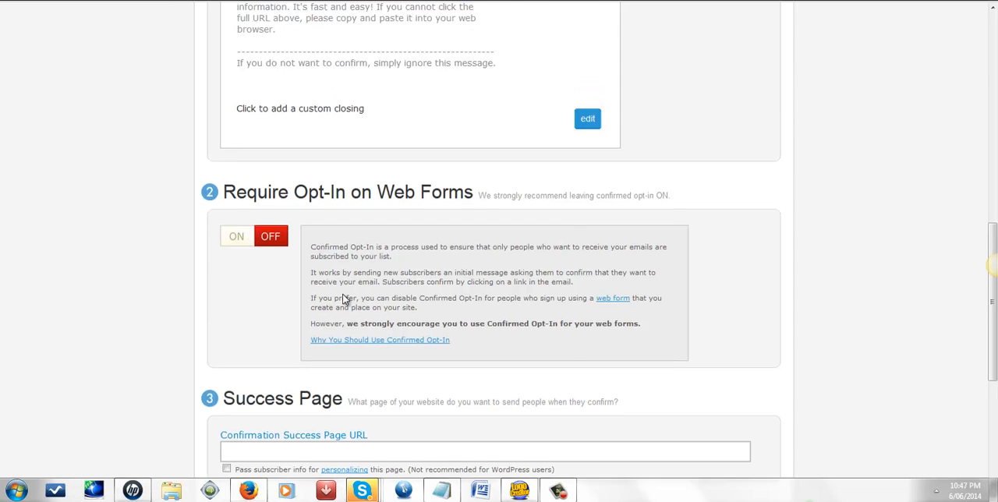
scroll(343, 299, up, 4)
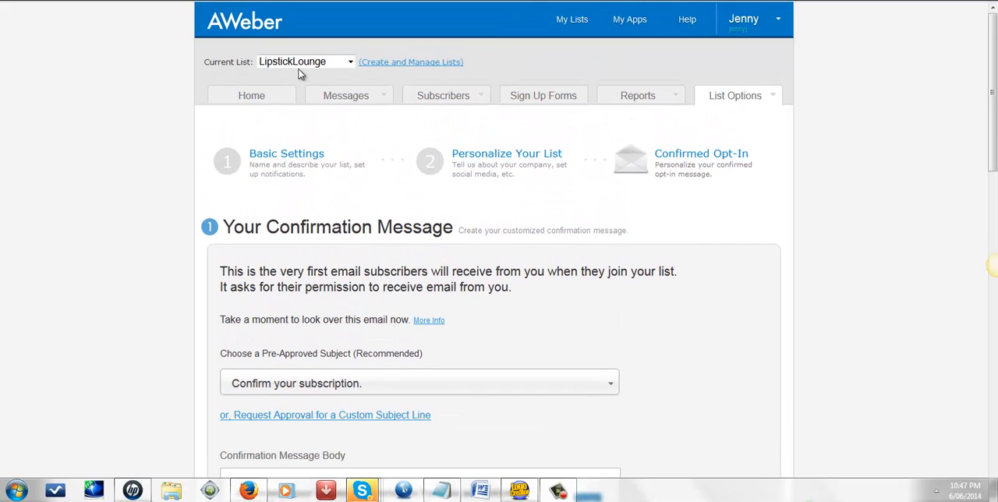
Step: Start creating the first sign up form for the LipstickLounge list
click(534, 102)
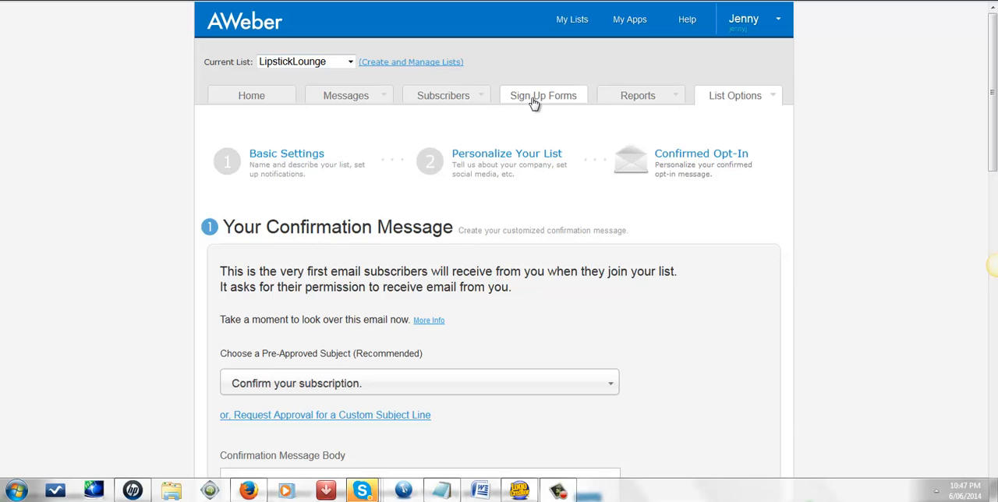
scroll(351, 195, down, 2)
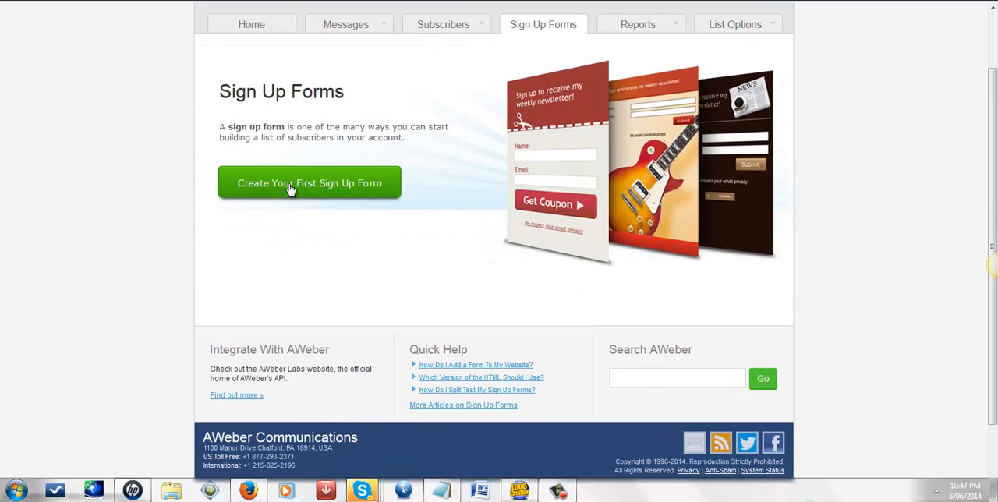
click(289, 187)
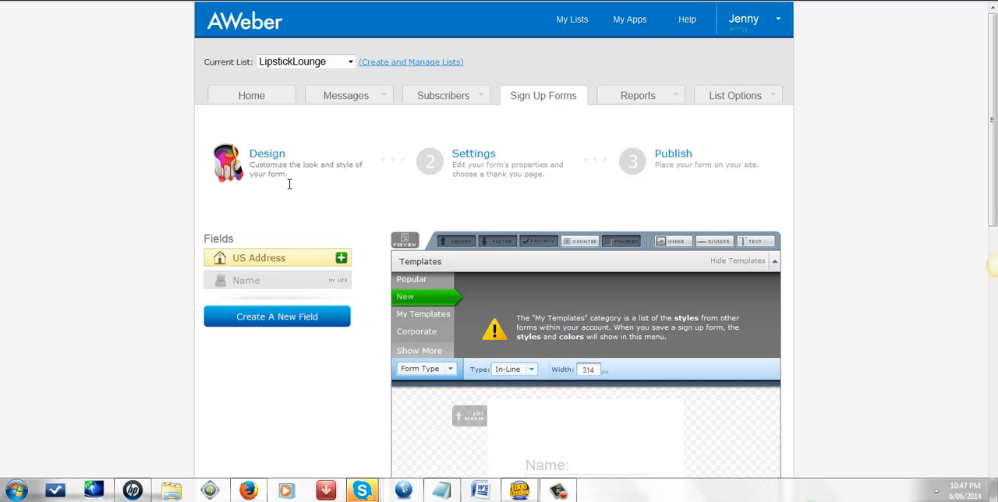
Step: Load the Foodie template in red from the new templates into the sign up form
scroll(332, 183, down, 3)
scroll(334, 199, down, 5)
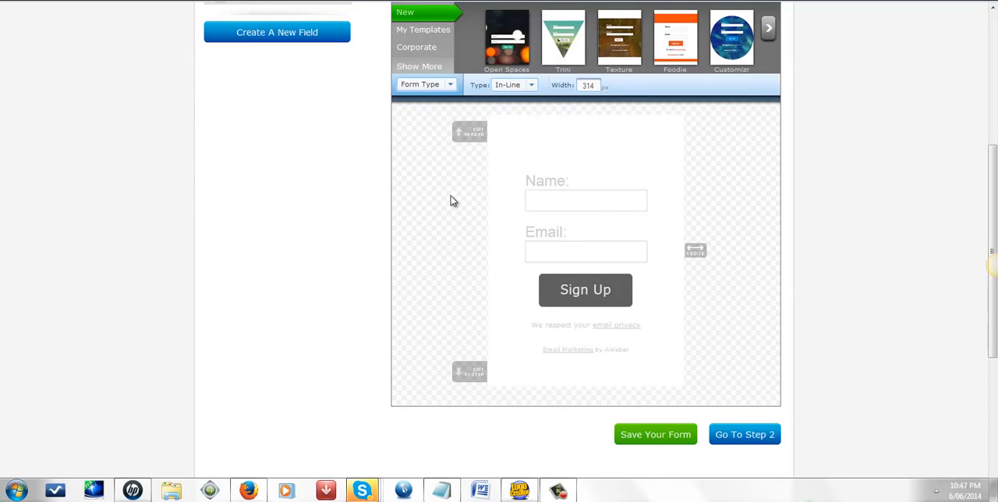
scroll(451, 203, down, 2)
scroll(447, 204, up, 2)
scroll(446, 199, up, 4)
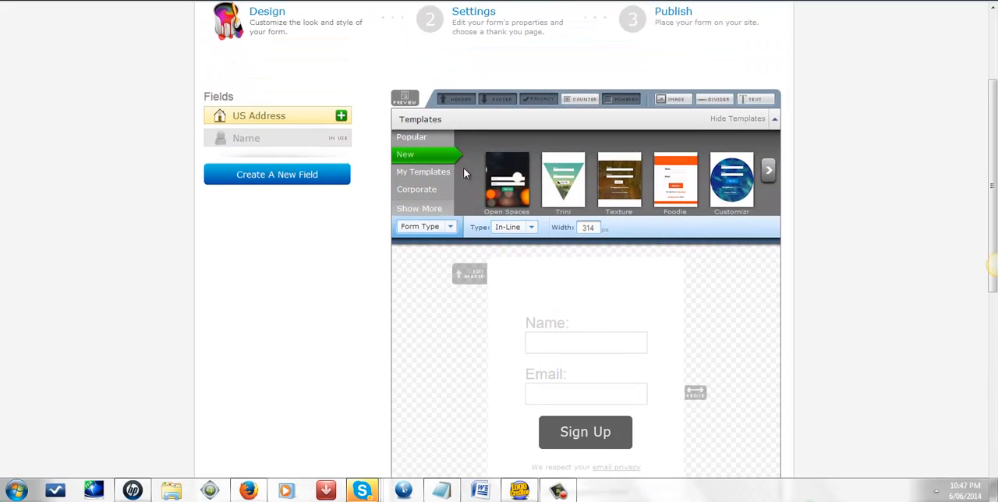
click(671, 189)
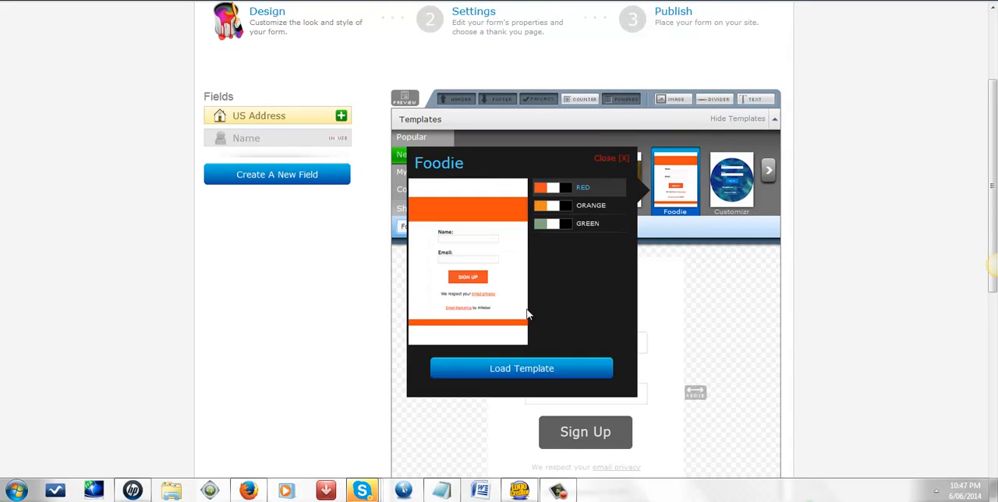
click(535, 368)
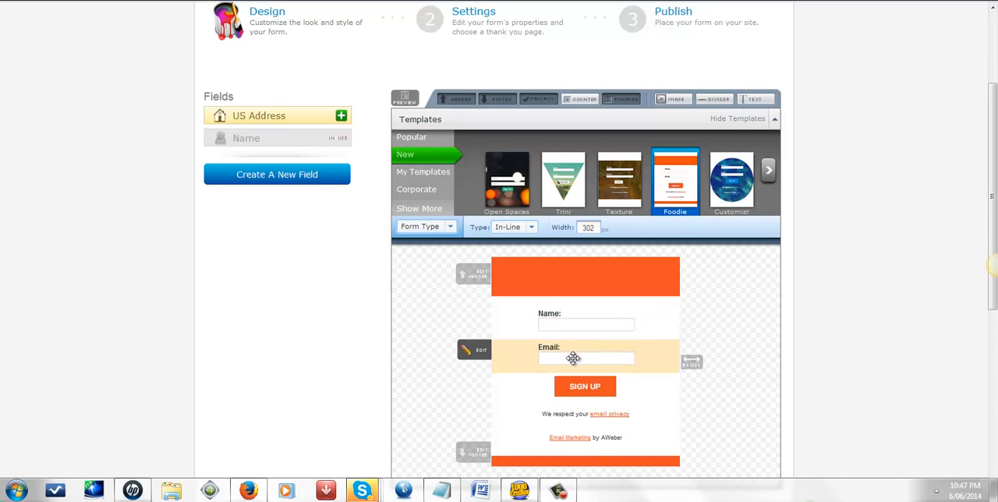
Step: Widen the sign up form to about 399 px and save it
scroll(442, 374, down, 1)
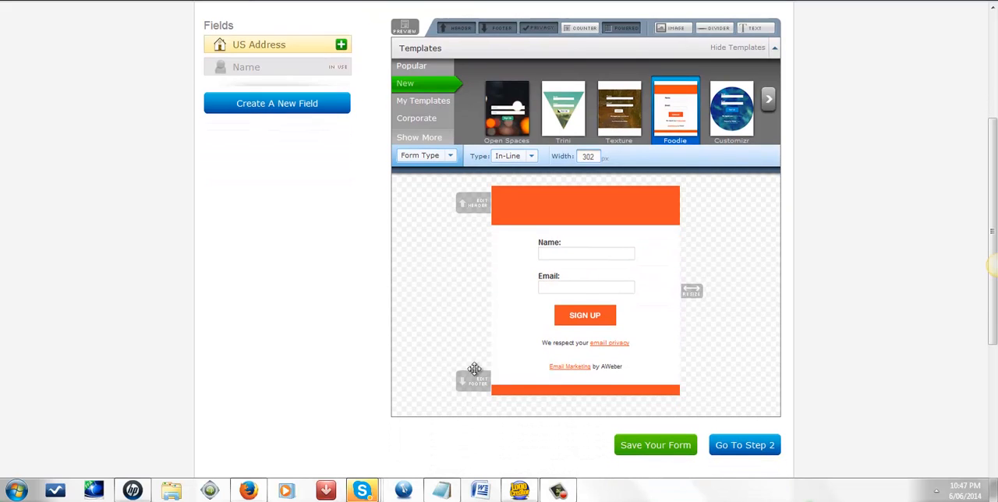
drag(690, 290, 748, 285)
scroll(724, 375, down, 2)
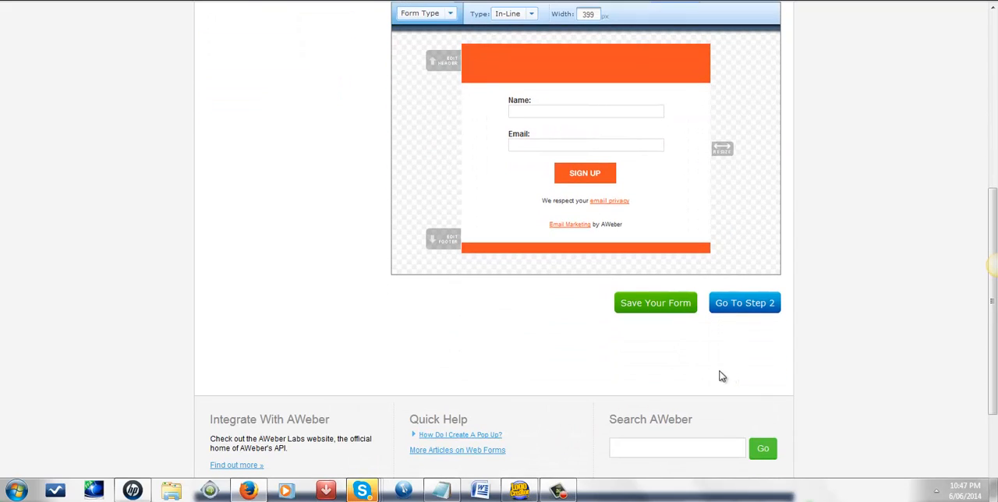
click(655, 304)
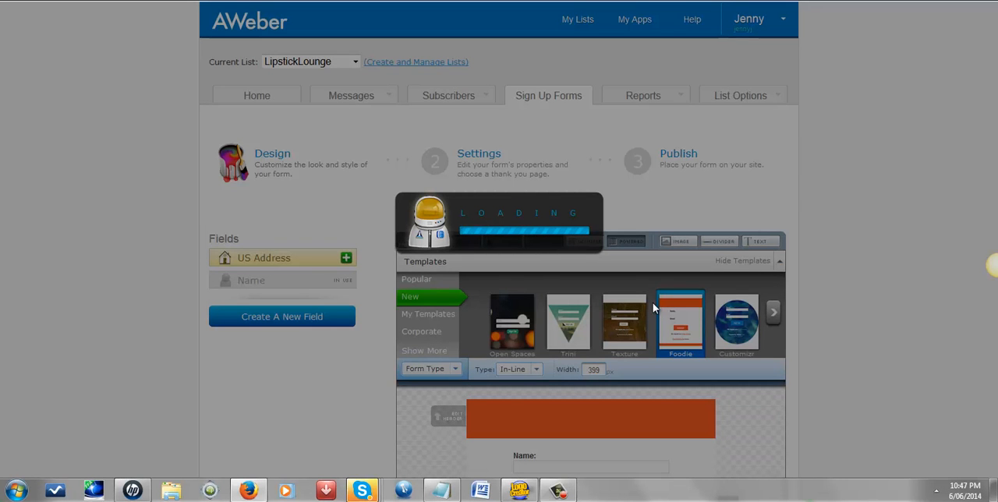
Step: In the form's settings, name the form "lipstick Lounge 1" and set the thank you page to Custom Page
scroll(653, 307, down, 5)
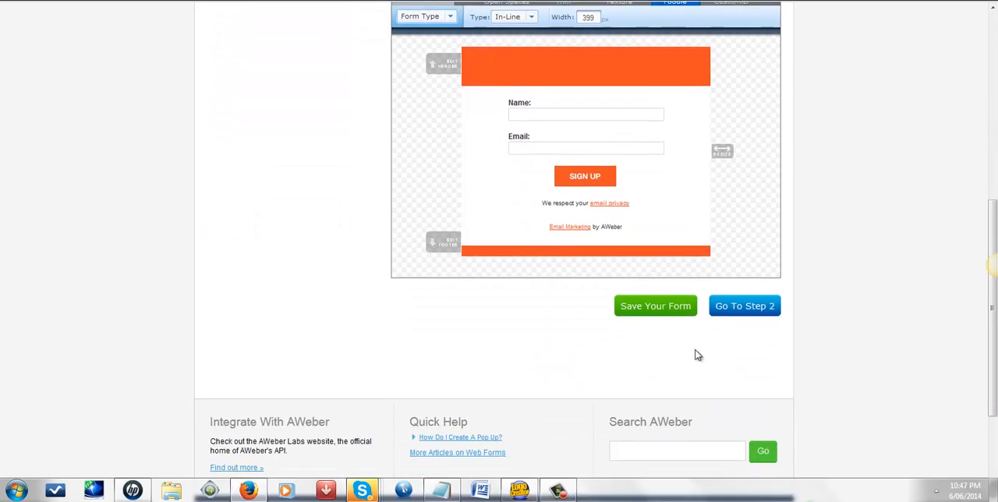
click(723, 300)
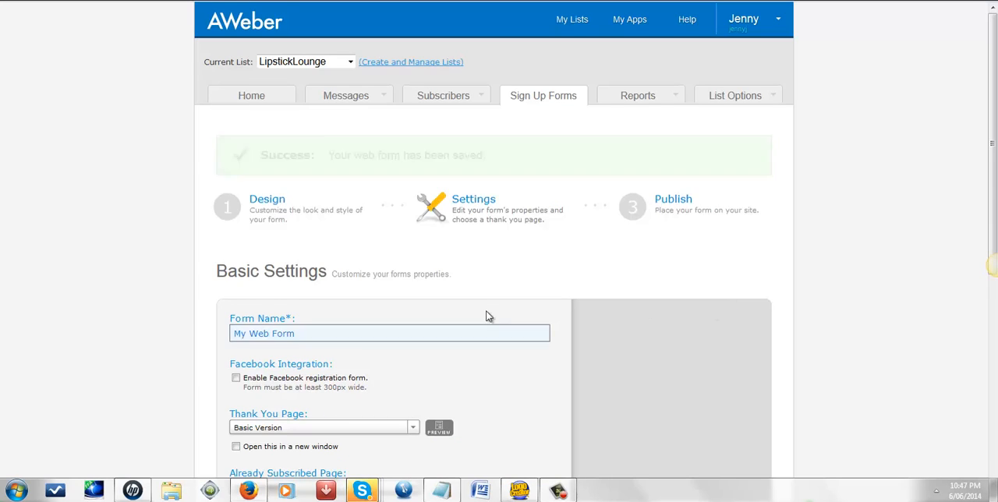
scroll(475, 321, down, 3)
click(312, 144)
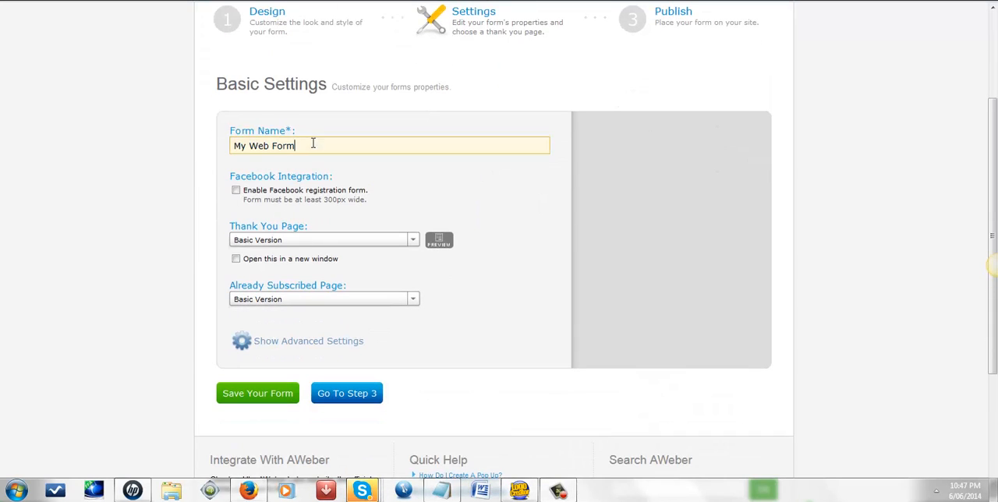
drag(312, 144, 198, 153)
text(lipstick Loung)
click(318, 243)
click(303, 277)
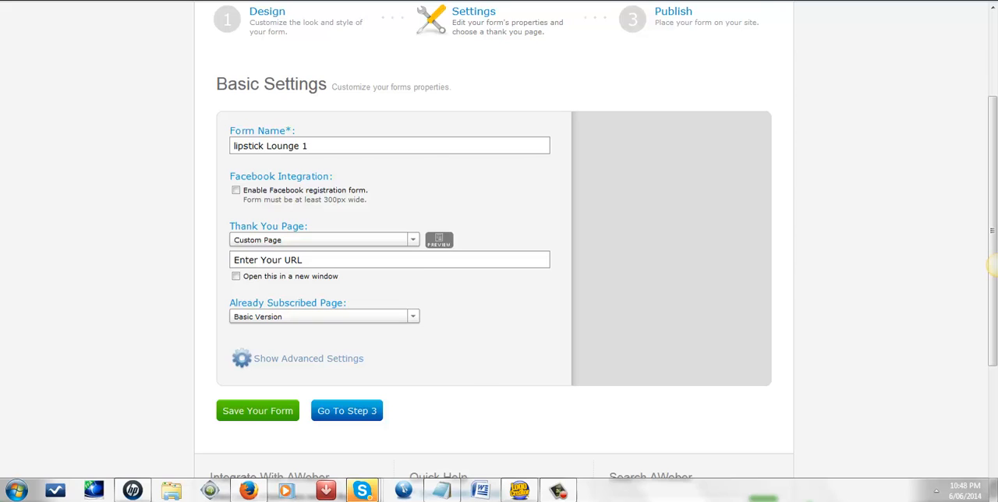
Step: Switch to the MOBE Affiliate Links page and copy the My Top Tier Business Video Sales Letter link
key(ctrl+Tab)
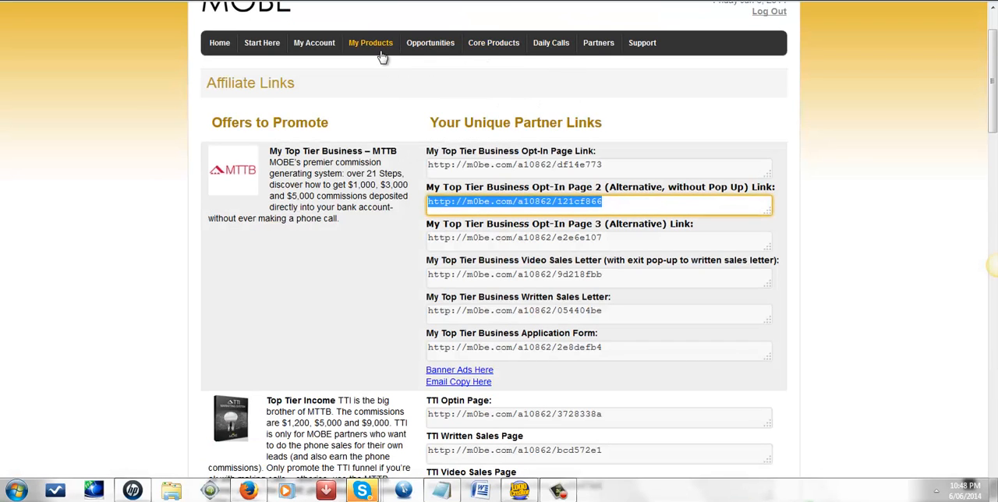
scroll(262, 104, down, 1)
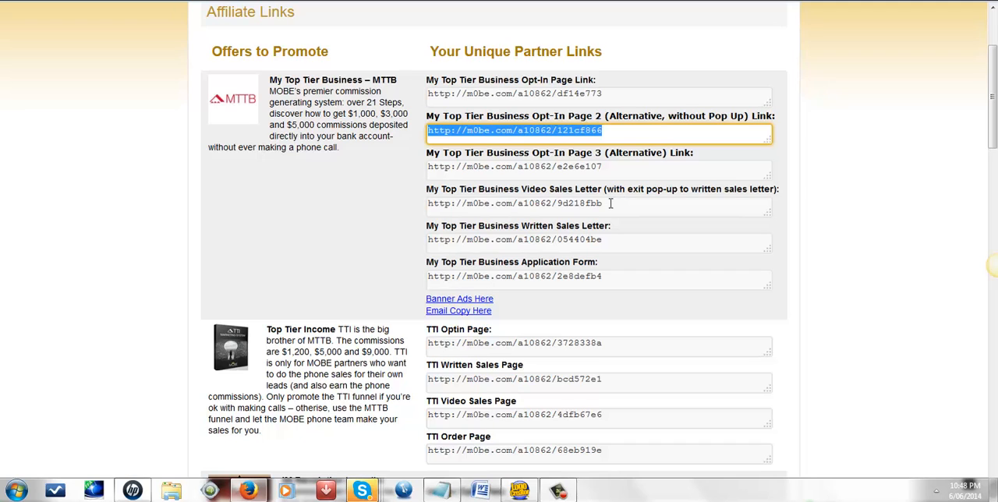
drag(605, 202, 426, 205)
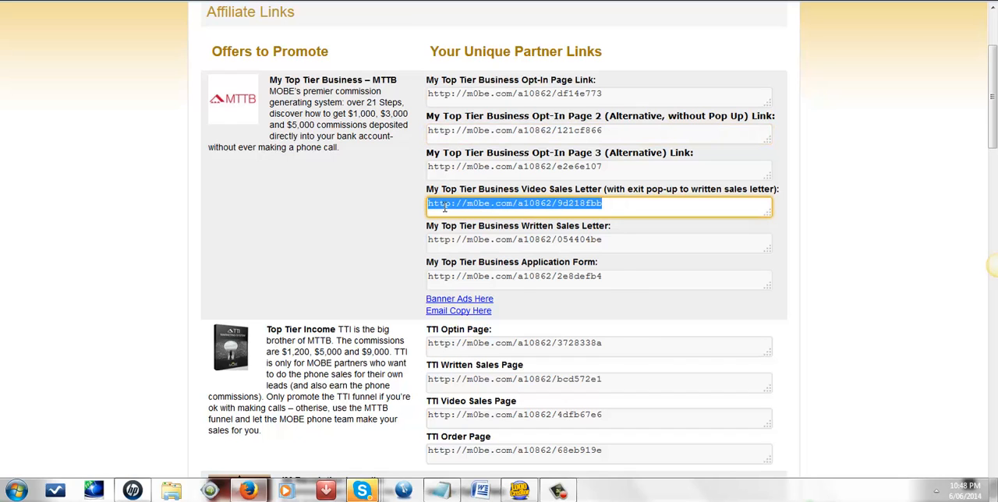
right_click(445, 205)
click(481, 249)
click(248, 490)
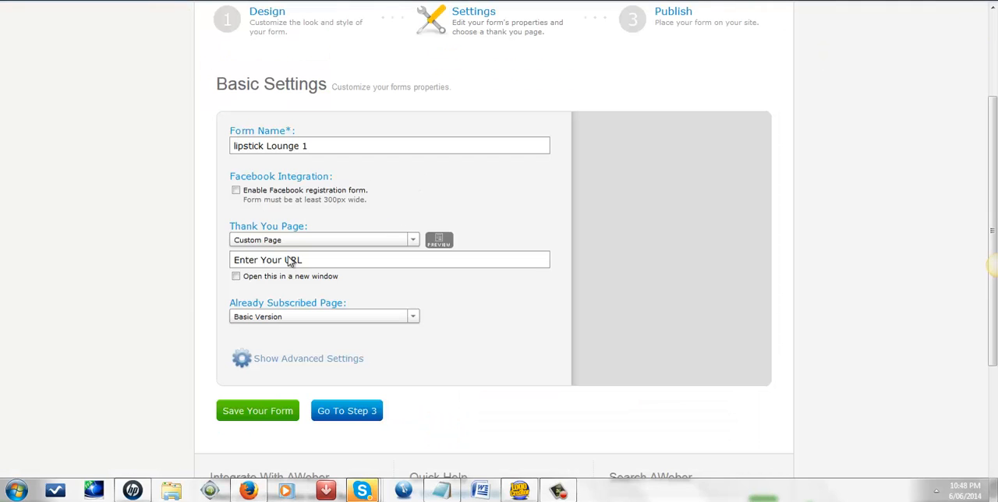
click(239, 263)
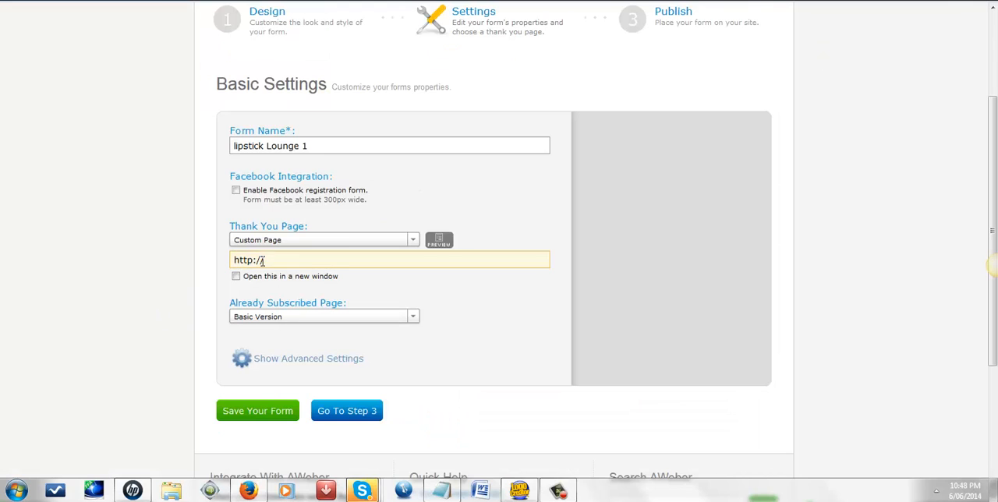
drag(269, 261, 208, 260)
key(ctrl+v)
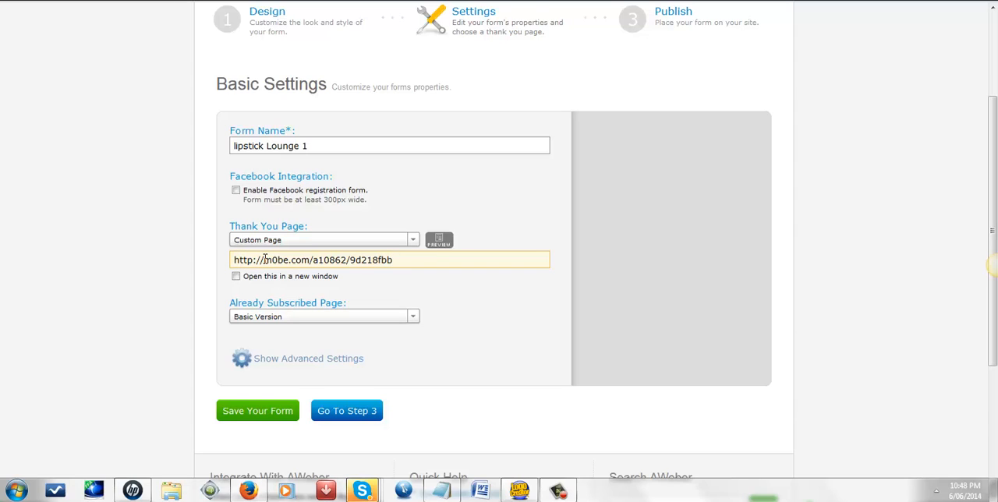
click(267, 410)
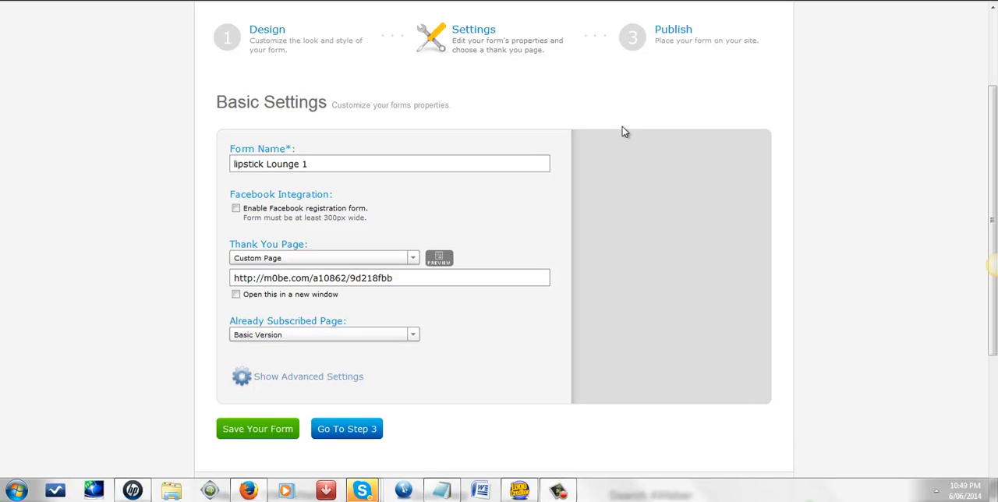
Step: For publishing, choose to install the form yourself, take the raw HTML version without form styles, and select all its code
click(666, 32)
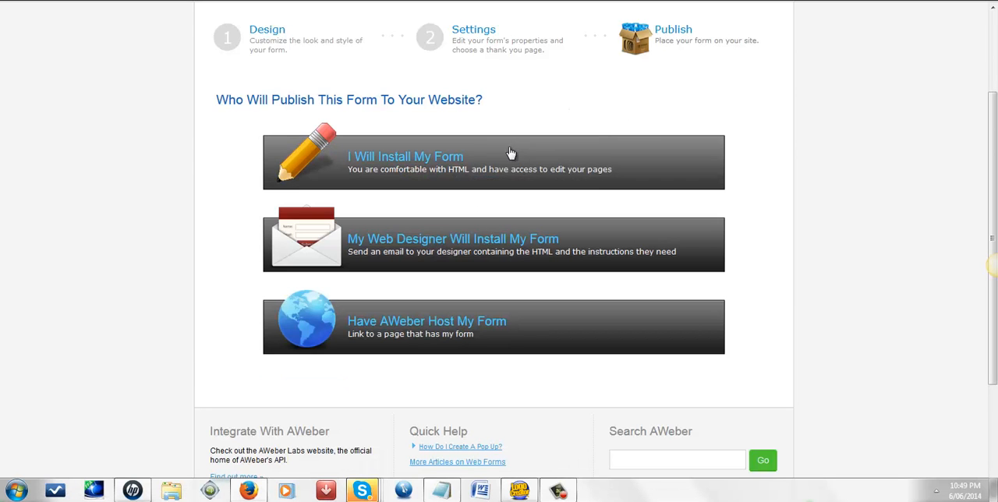
click(415, 160)
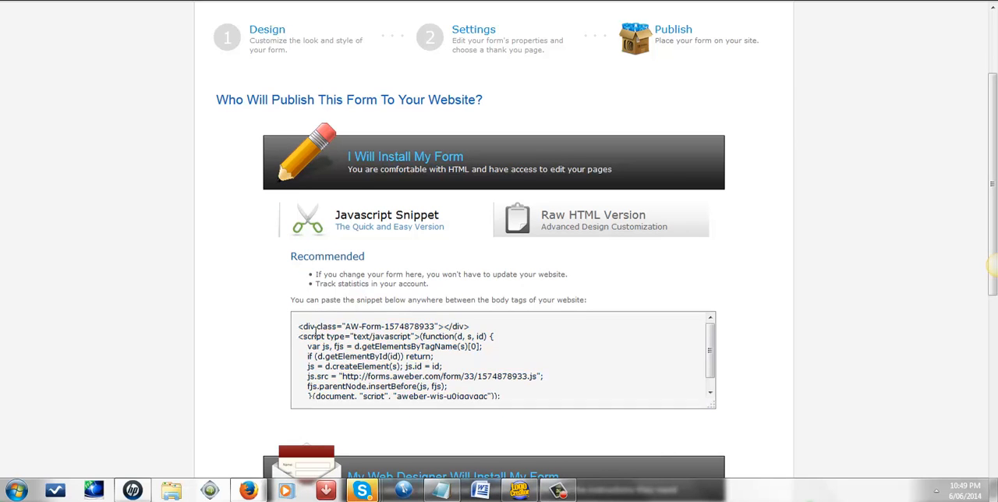
click(555, 213)
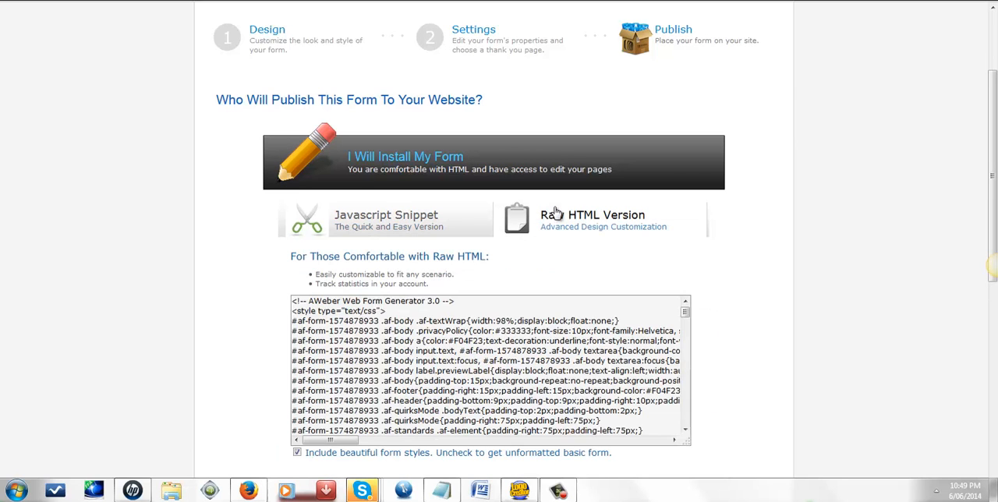
scroll(616, 286, down, 3)
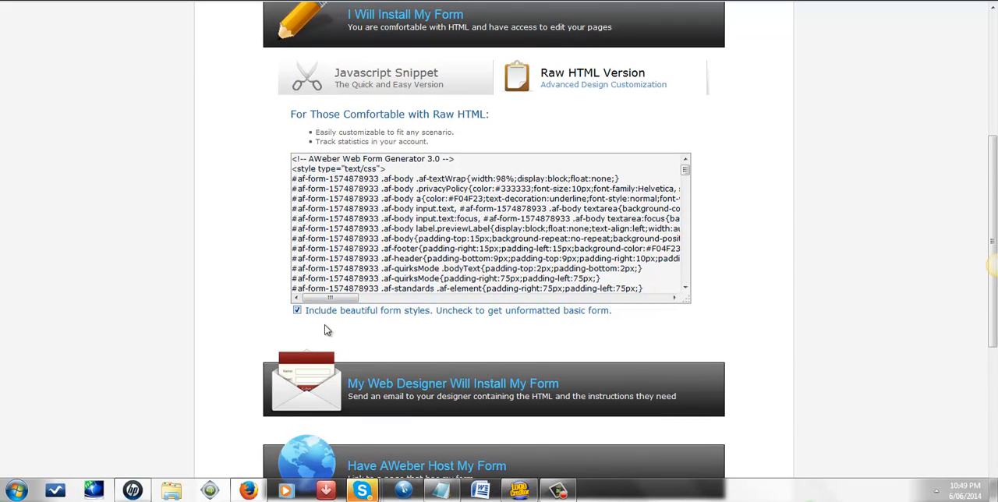
click(297, 310)
click(598, 195)
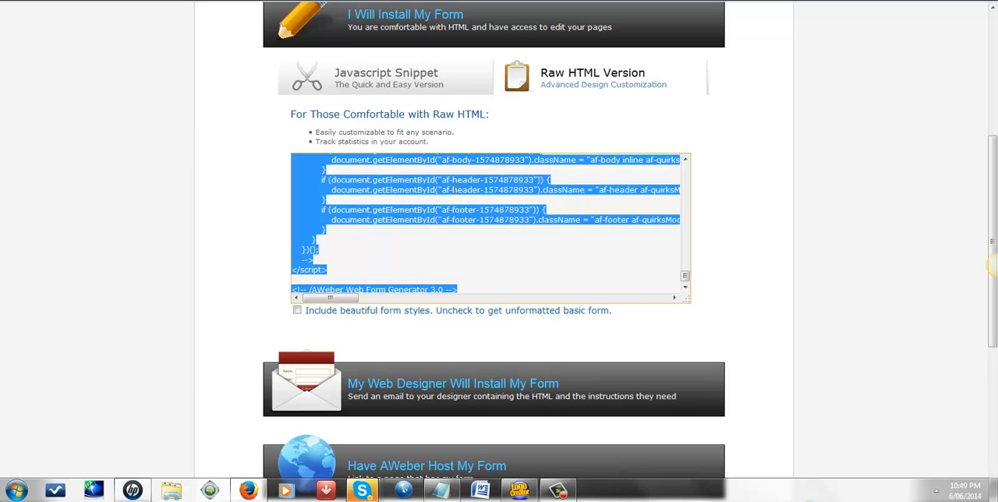
scroll(474, 216, up, 3)
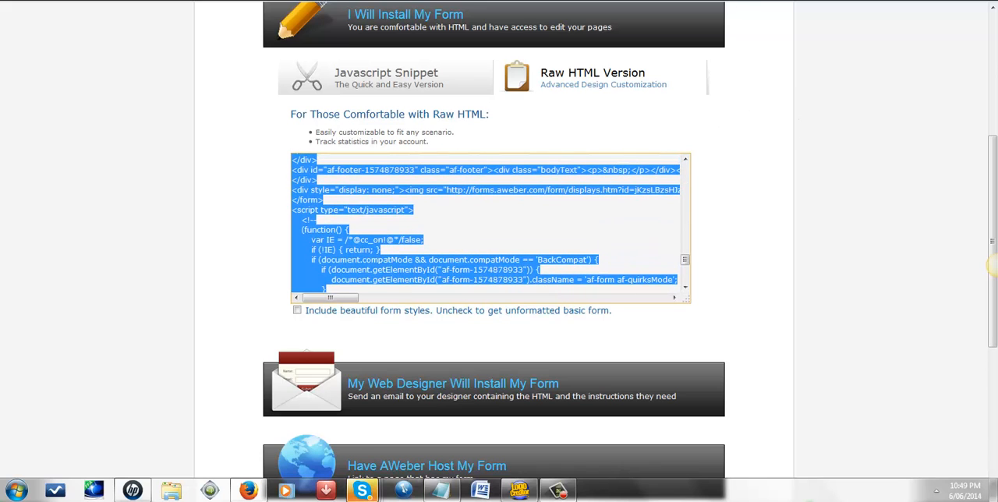
Step: Switch to LeadPages and list the Opt-In Pages templates
key(ctrl+Tab)
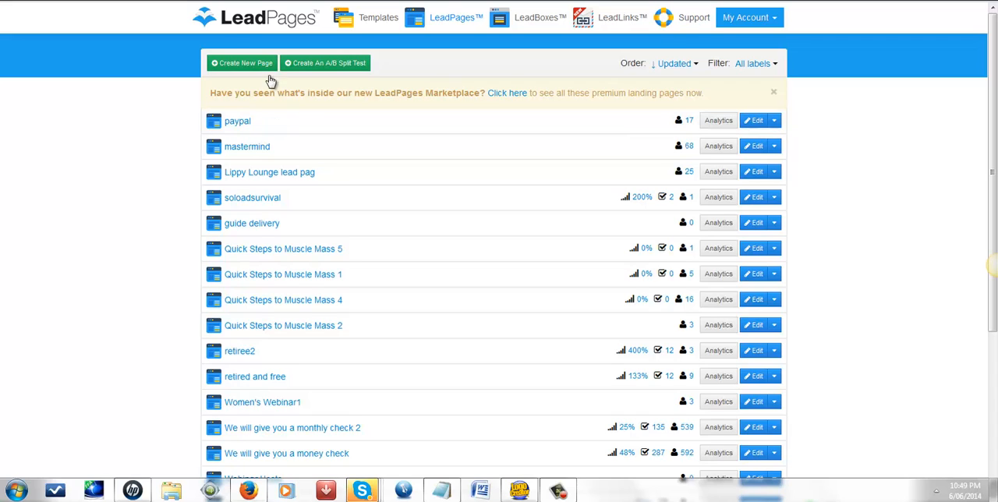
click(241, 19)
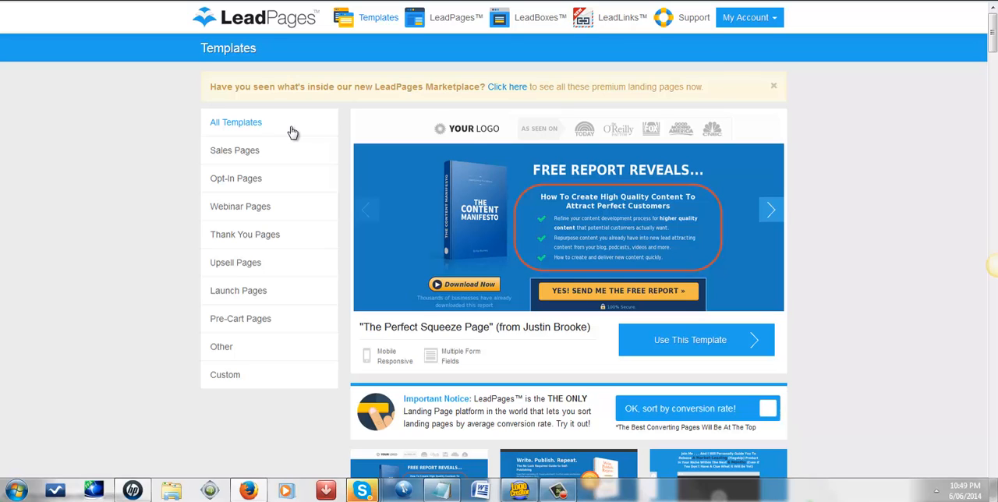
click(227, 178)
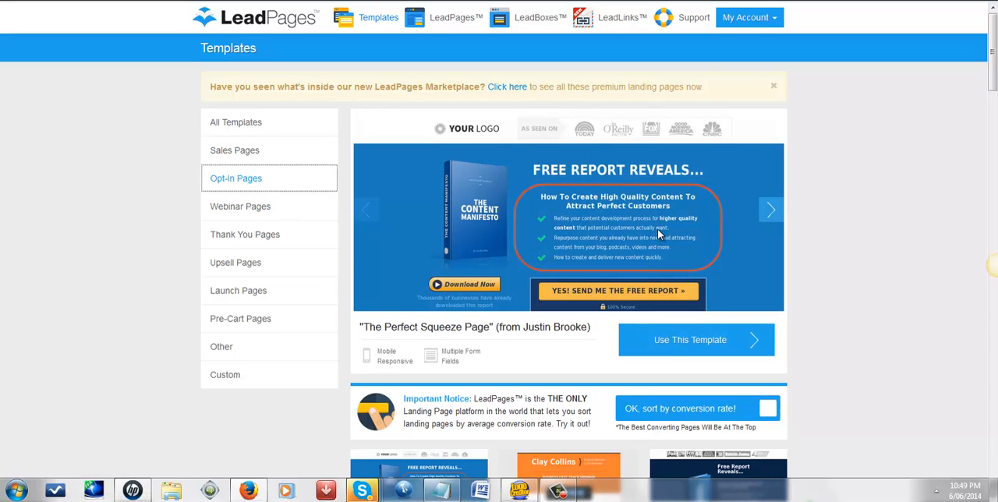
Step: Start a new page from the Basic Centered Squeeze Page template, declining to state its industry
scroll(657, 237, down, 1)
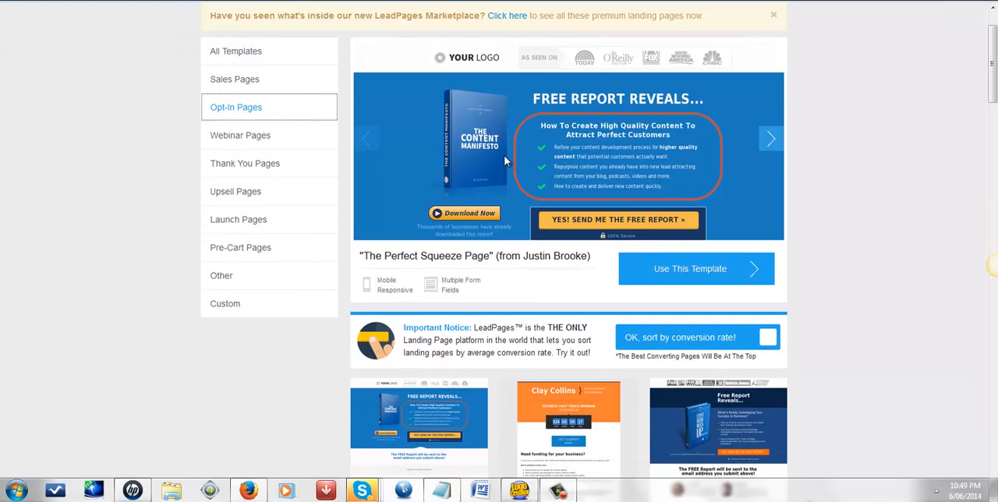
scroll(413, 130, down, 3)
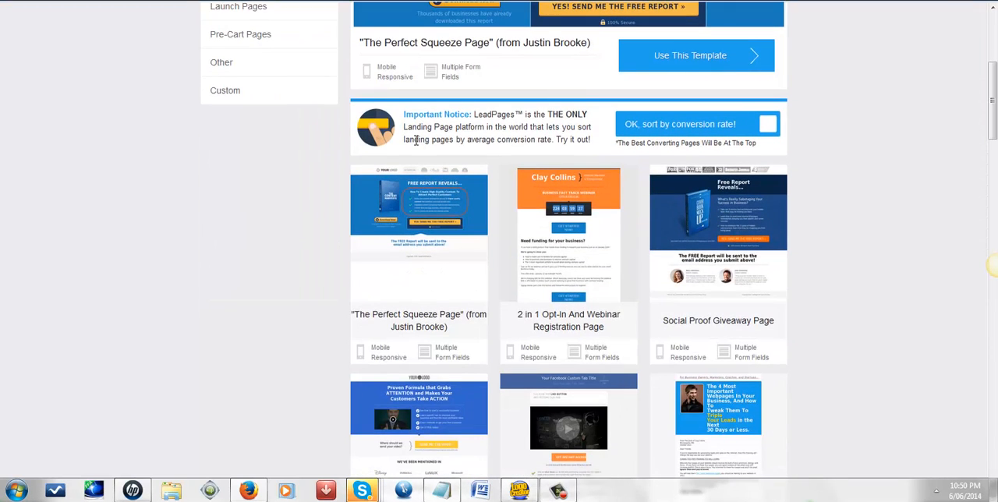
scroll(416, 140, down, 3)
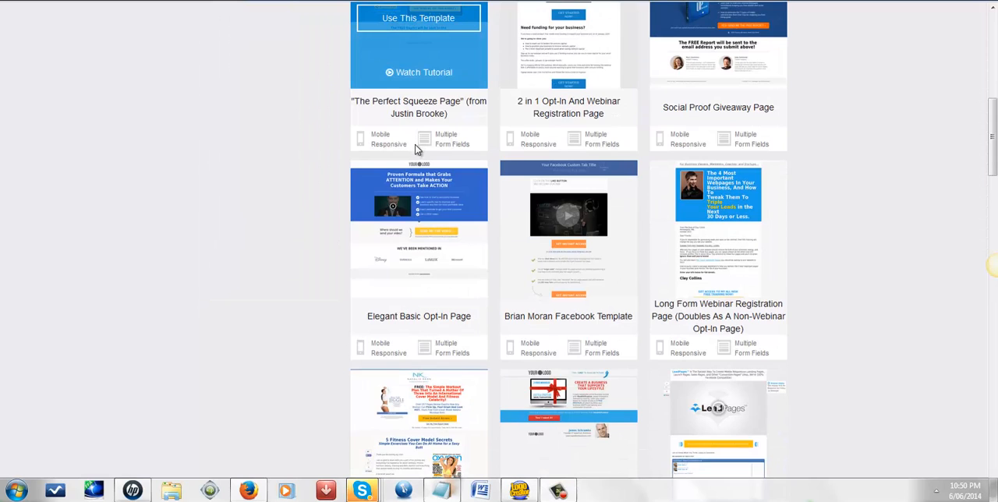
scroll(417, 148, down, 4)
scroll(416, 148, down, 5)
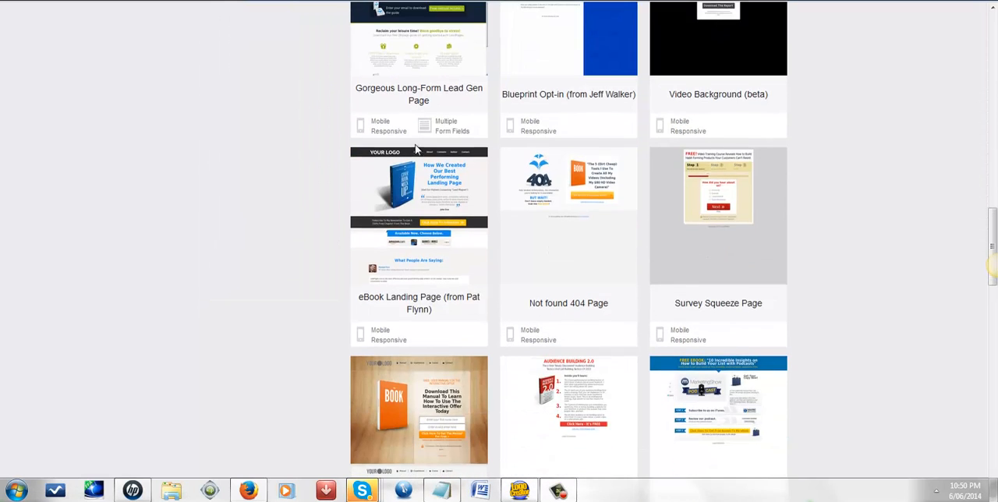
scroll(415, 148, down, 2)
scroll(417, 150, down, 4)
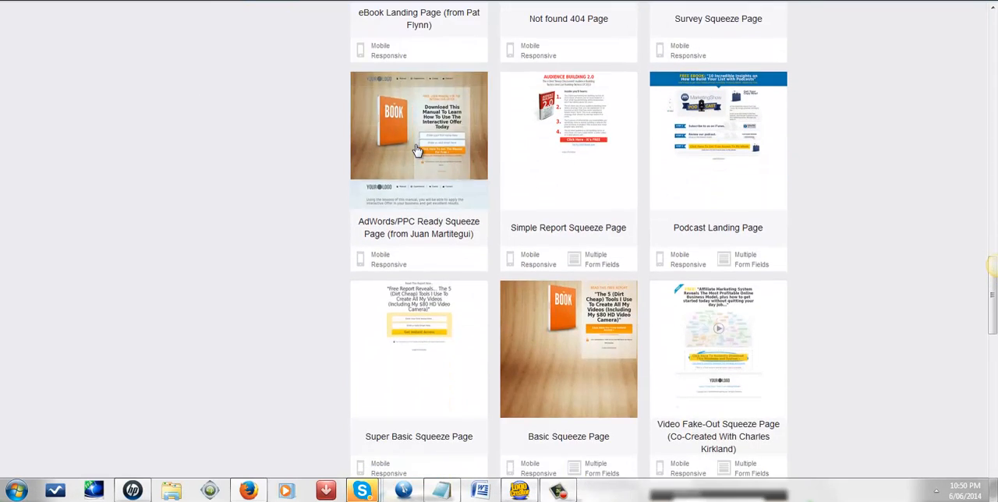
scroll(417, 150, down, 3)
scroll(416, 149, down, 3)
scroll(417, 150, down, 1)
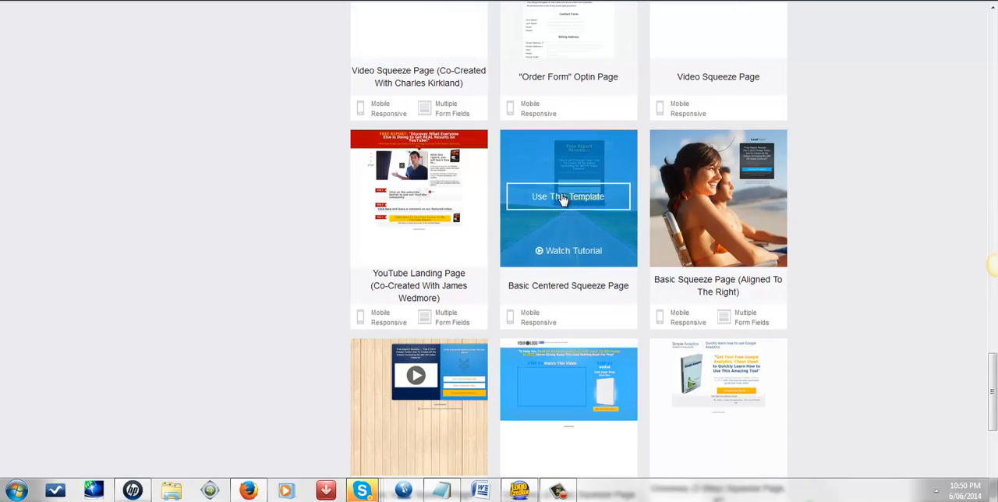
click(563, 196)
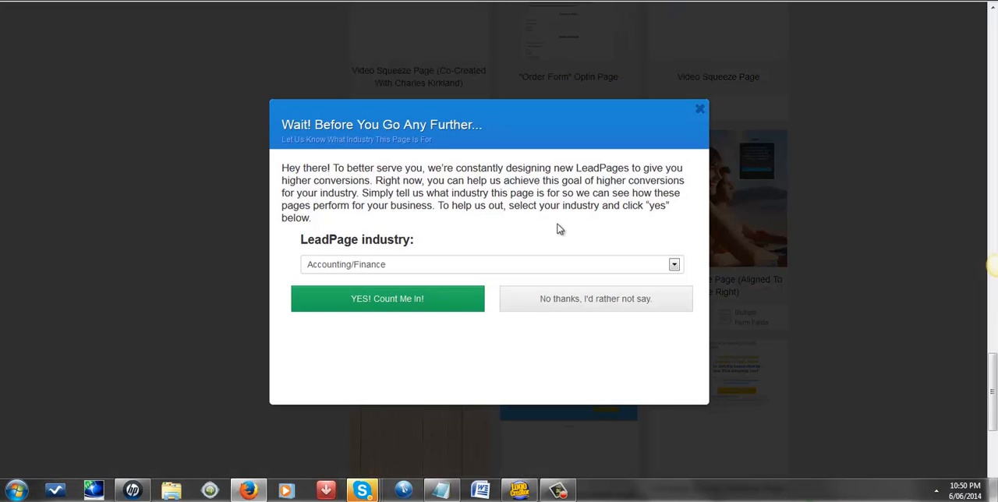
click(555, 306)
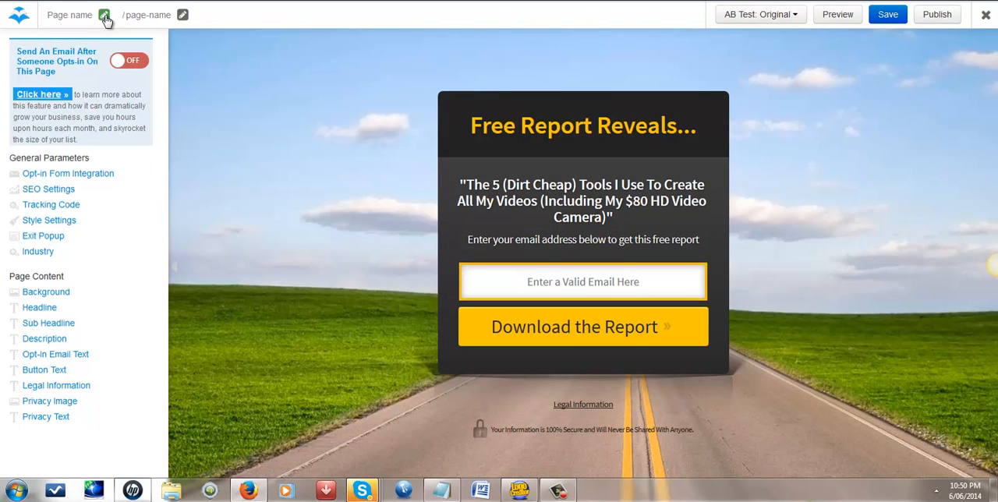
Step: Rename the page as LipstickLounge
click(104, 16)
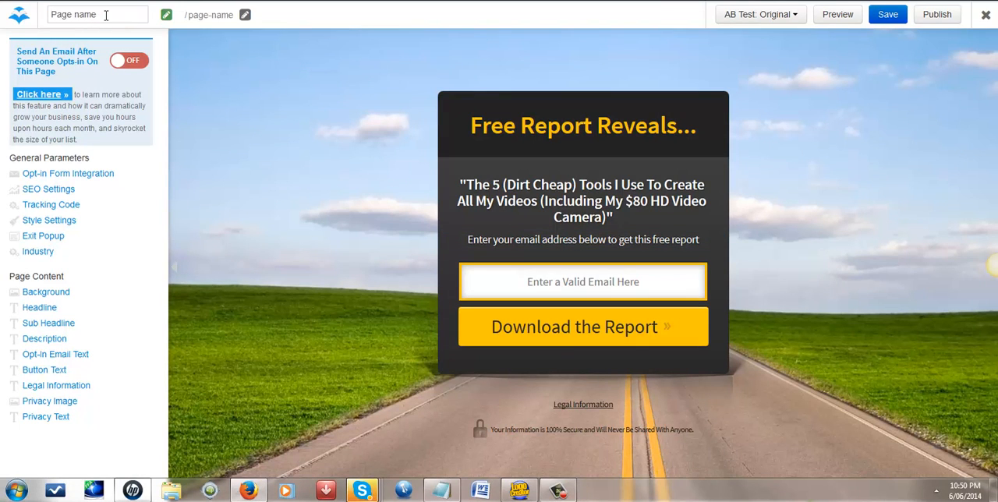
text(lipt)
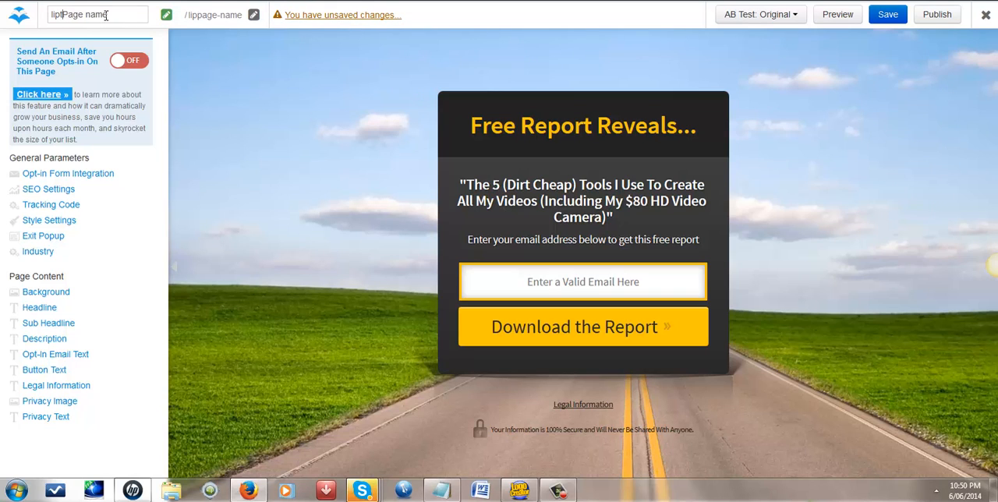
text(icll)
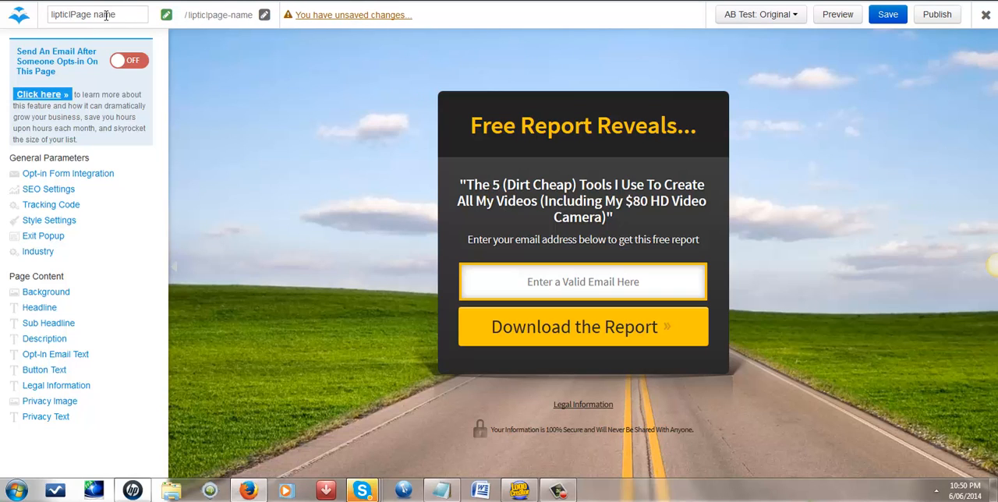
text(ounge)
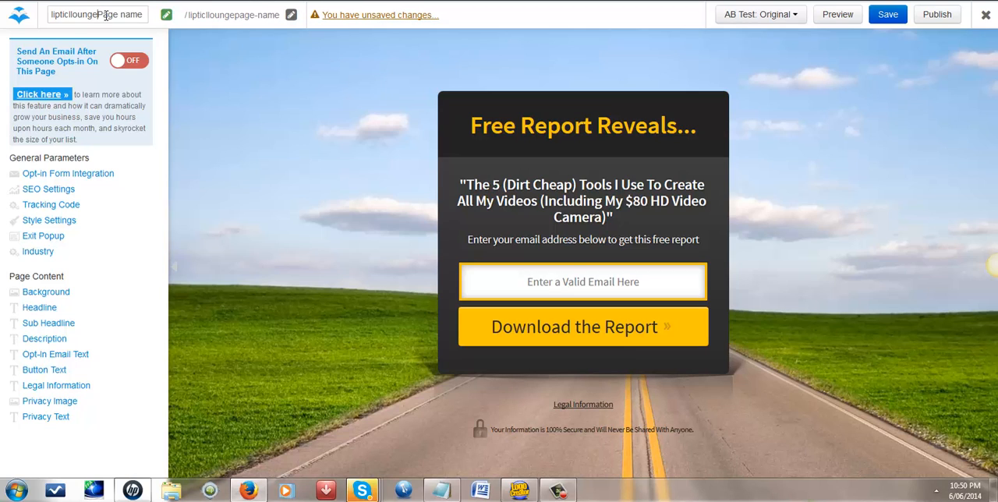
click(59, 14)
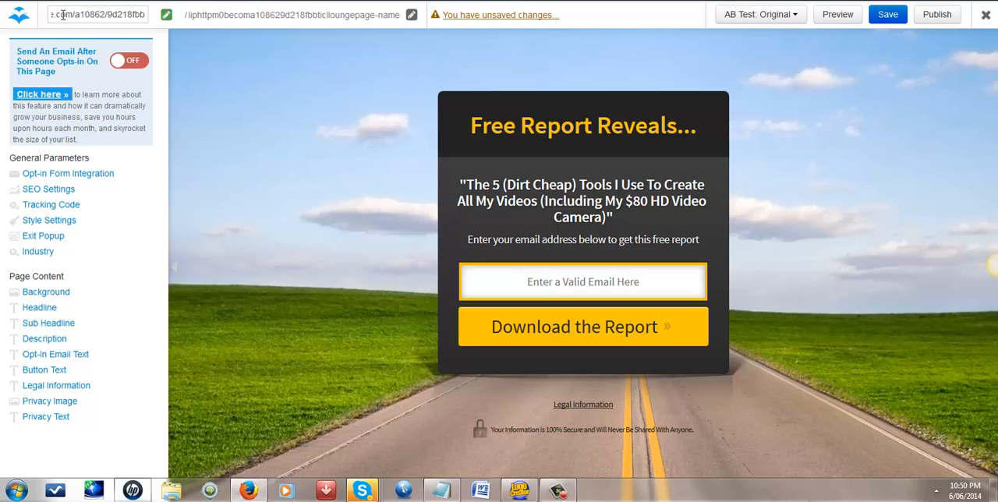
key(BackSpace)
key(BackSpace)
key(BackSpace)
key(BackSpace)
key(BackSpace)
key(BackSpace)
key(BackSpace)
key(BackSpace)
key(BackSpace)
key(BackSpace)
key(BackSpace)
key(BackSpace)
key(BackSpace)
key(BackSpace)
key(BackSpace)
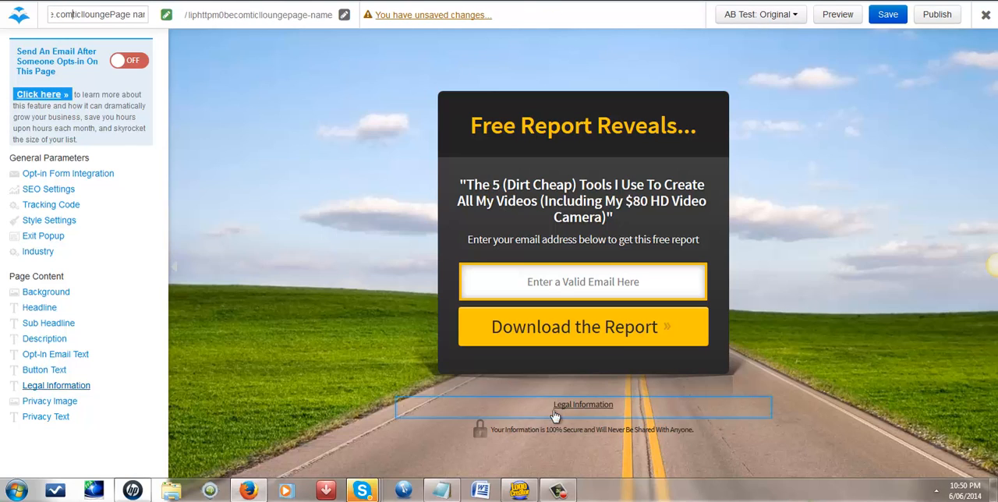
click(558, 489)
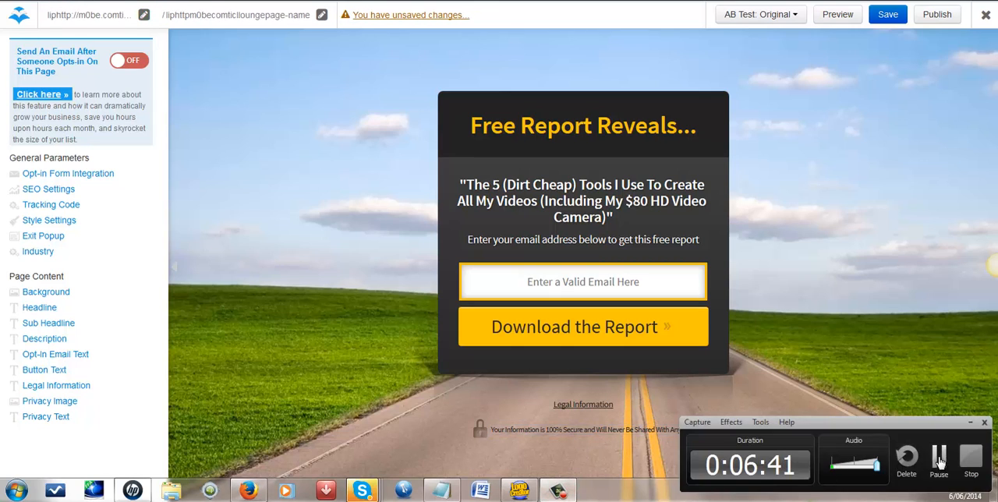
click(938, 458)
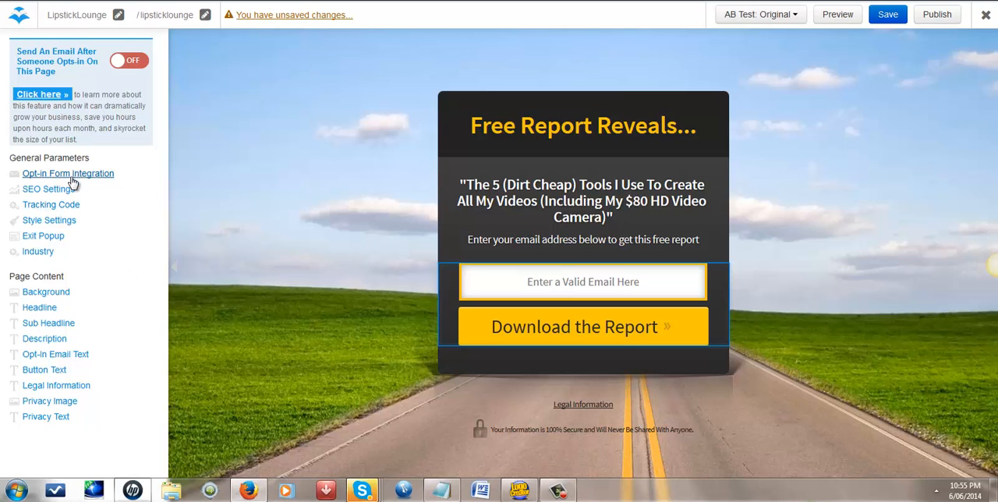
Step: Replace the page headline with "Free Video will show you how to Create your Freedom Lifes"
click(616, 134)
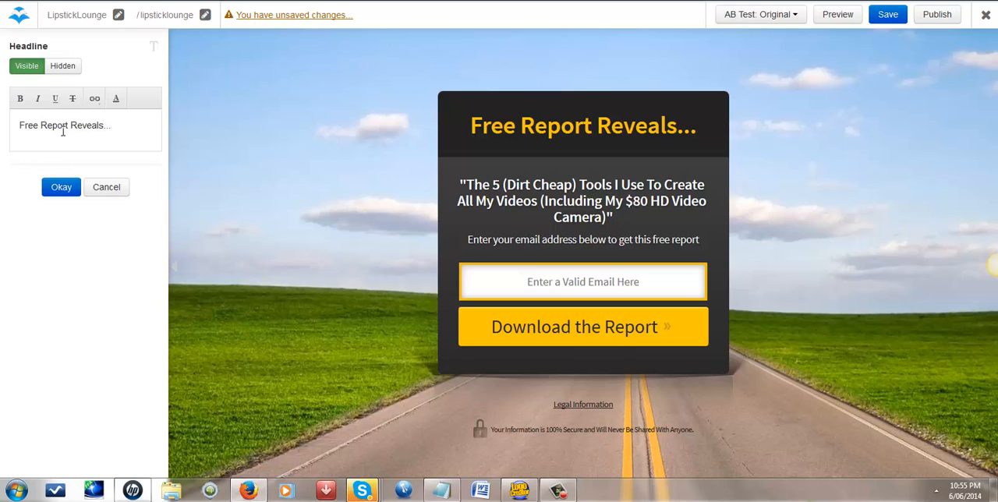
drag(113, 127, 11, 124)
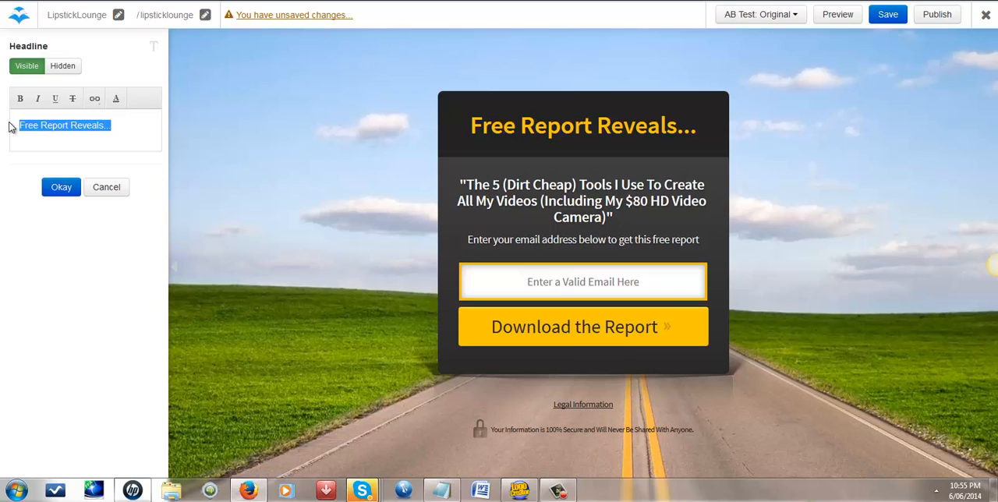
text(Free Video will)
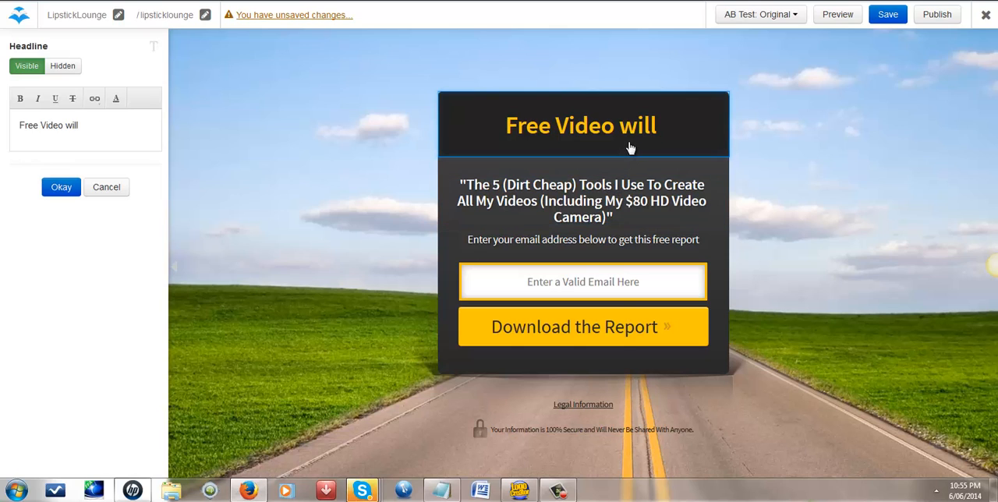
click(558, 489)
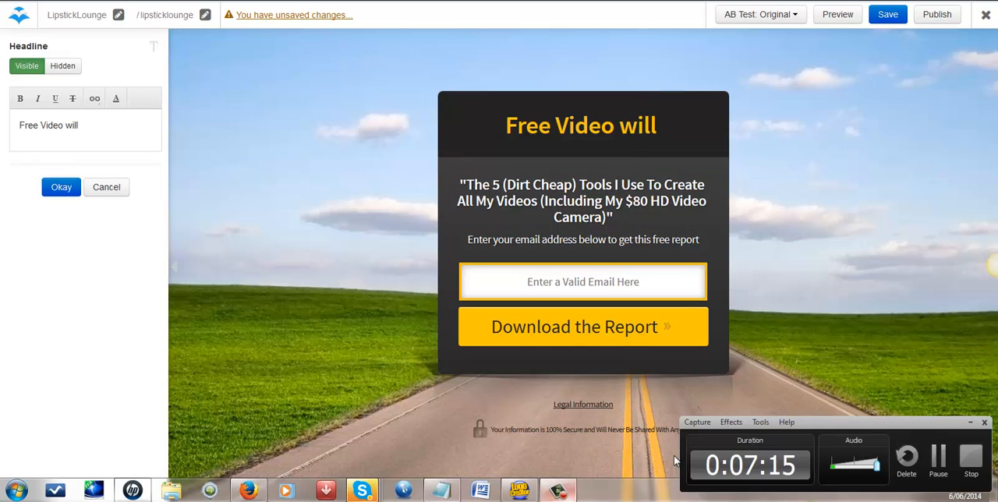
click(938, 455)
click(938, 455)
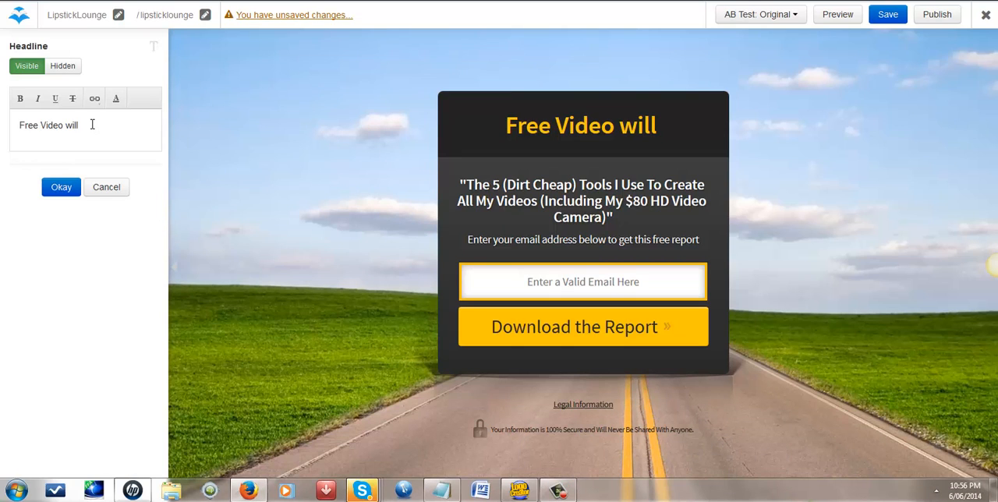
text(sh)
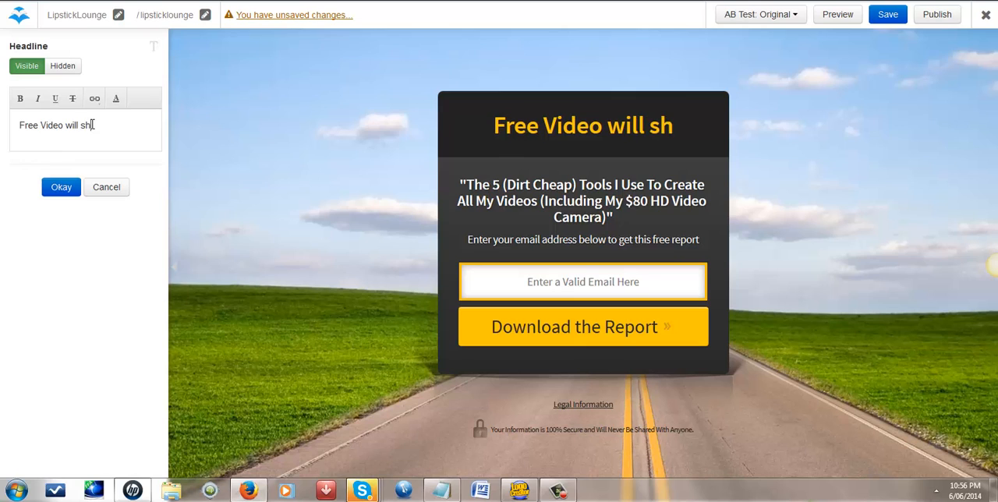
text(ow you how to)
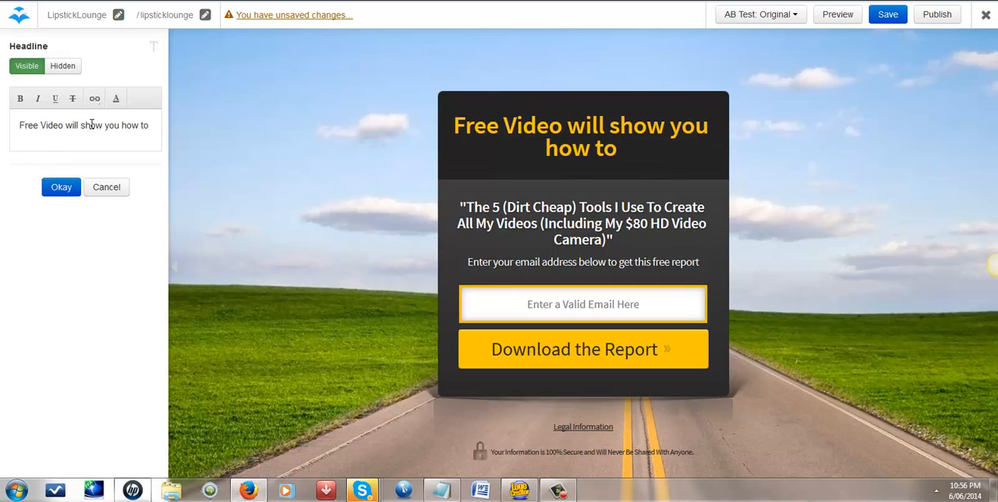
text( Create y)
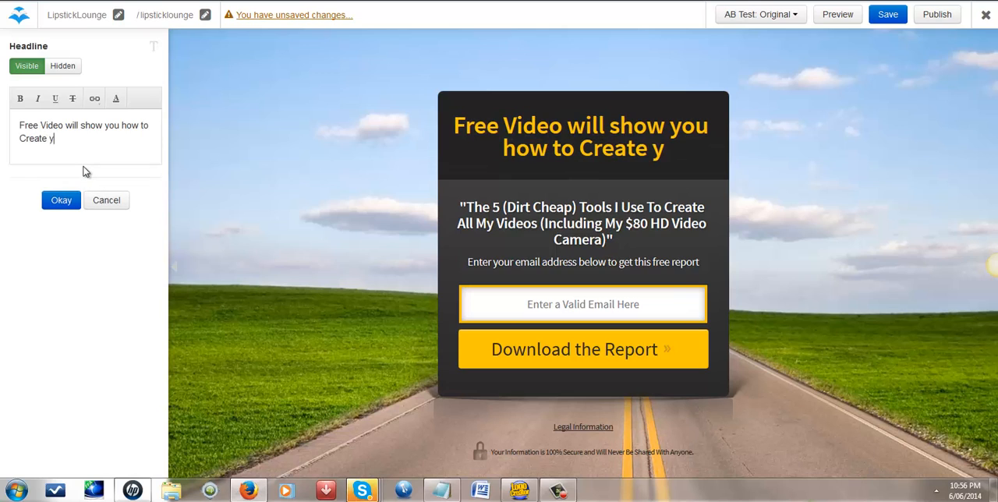
text(our Free)
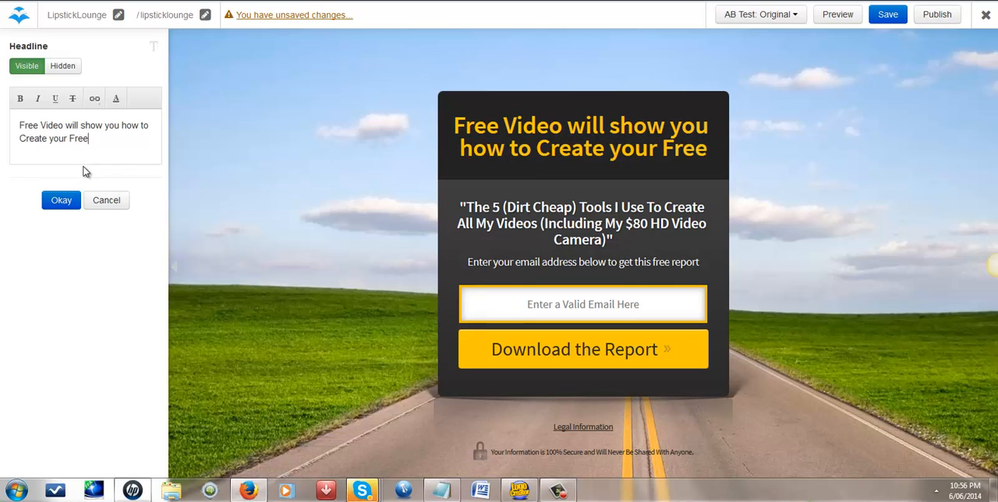
text(dom)
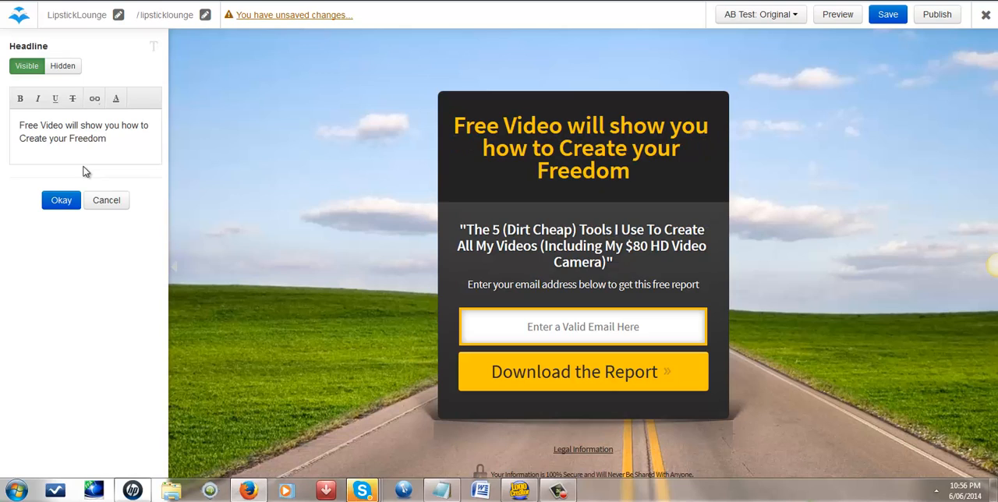
text( Lifes)
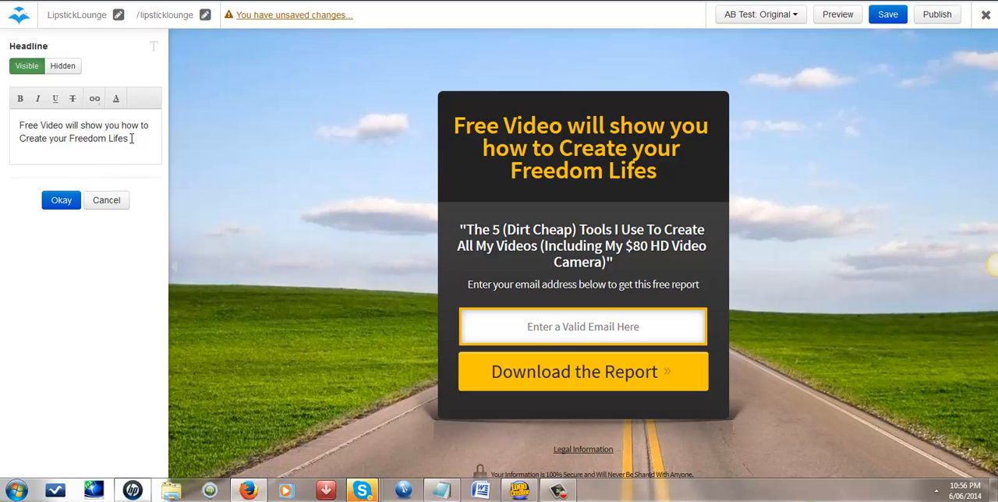
Step: Rewrite the page headline as "Watch this Life changing Video Now"
drag(131, 138, 14, 122)
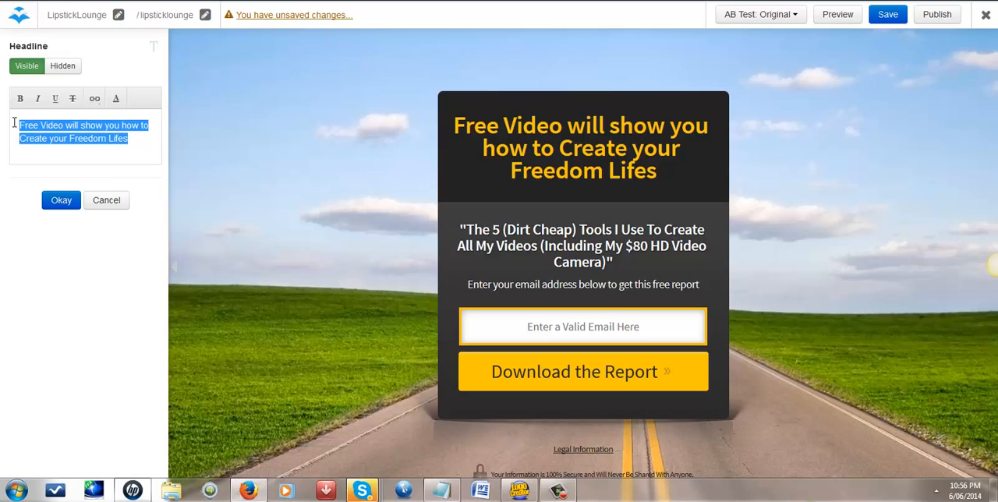
text(Wa)
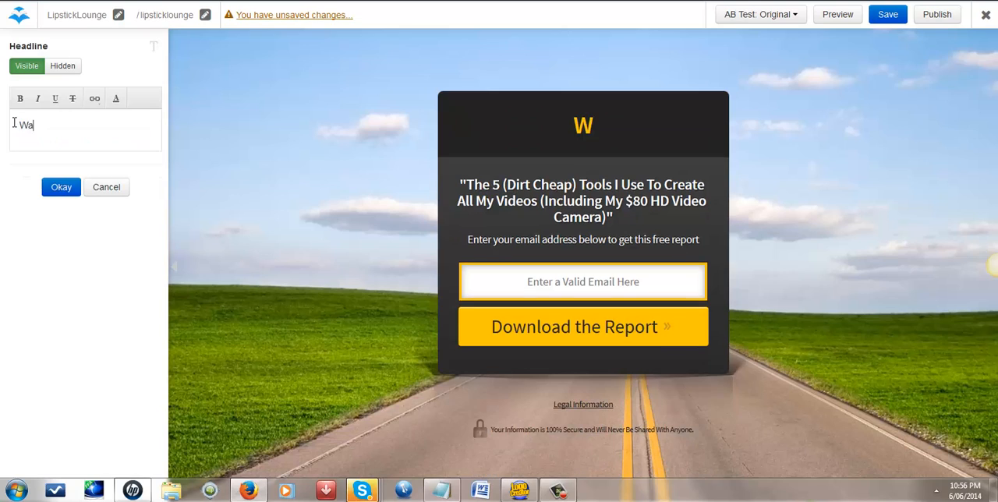
text(tch this)
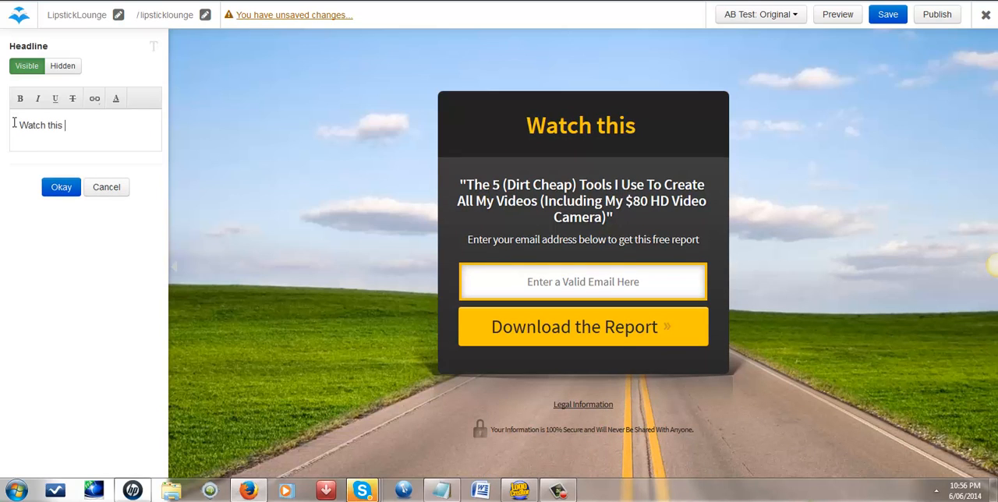
text( Life c)
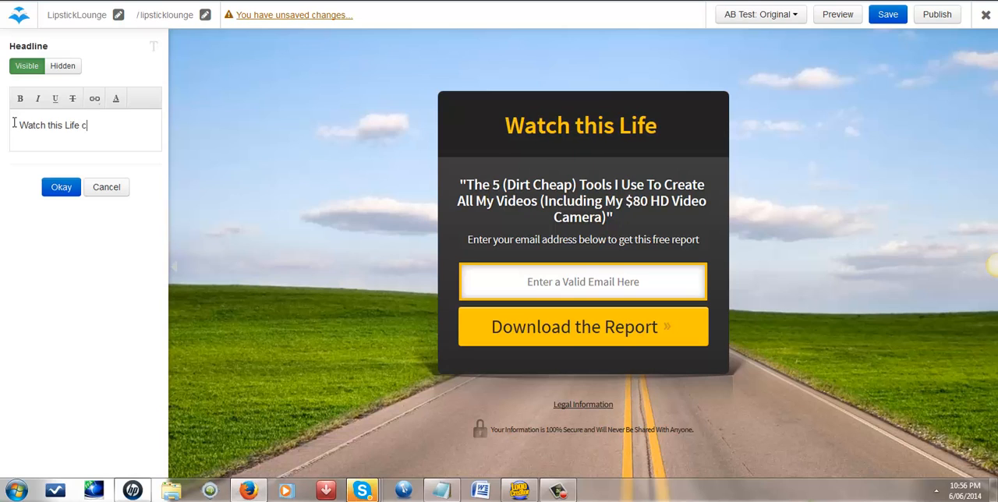
text(hanging )
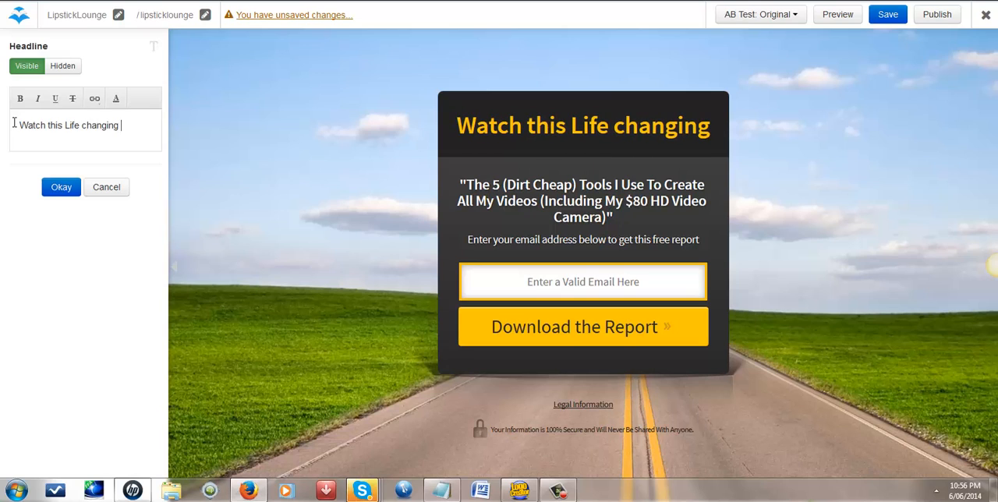
text(Vi)
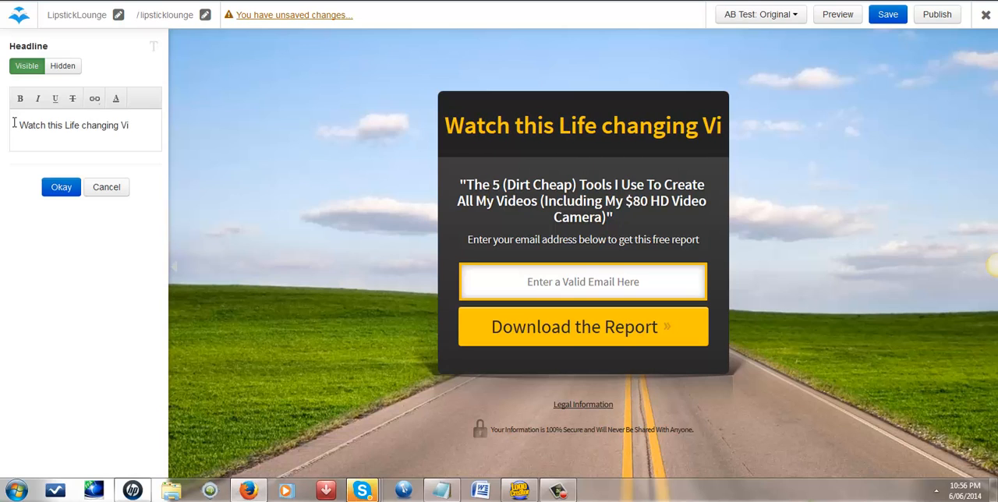
text(deo )
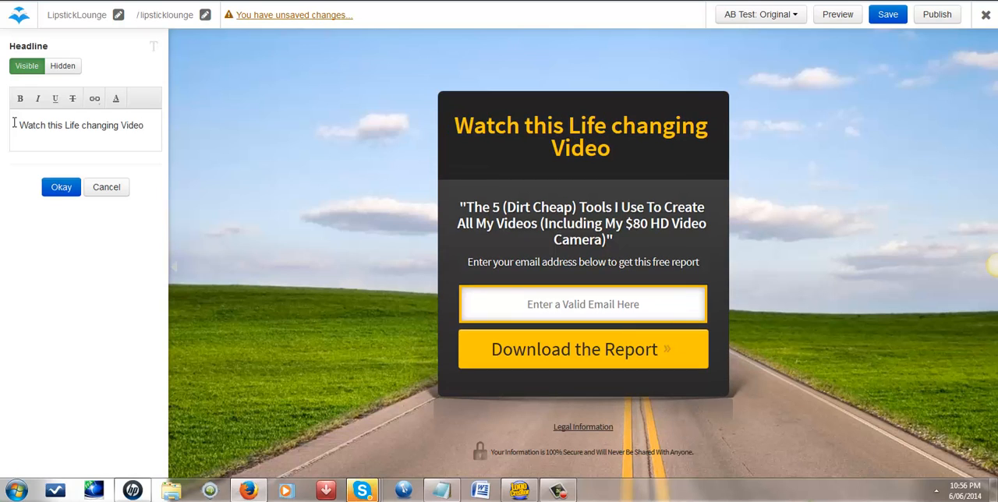
text(Now)
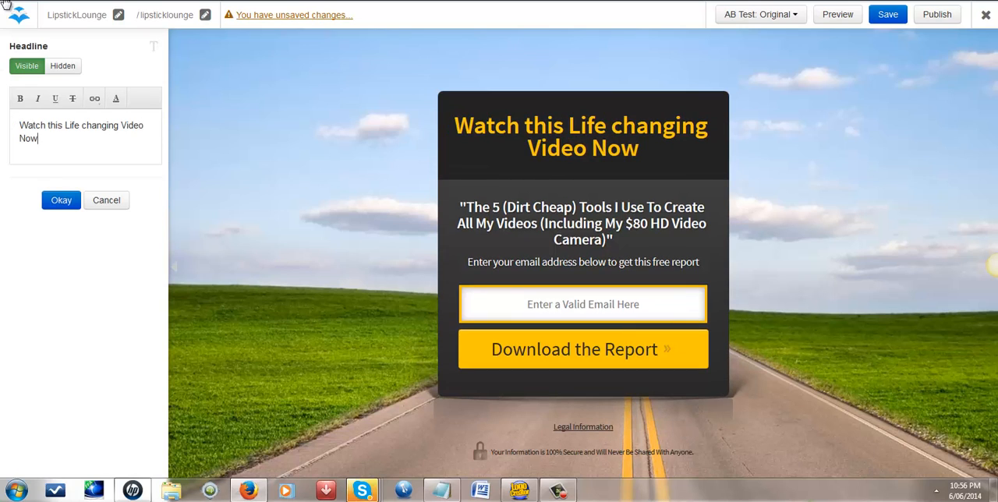
Step: Replace the sub headline wording after its opening quotation mark with "21 step Coaching program. Easy path to success"
click(484, 221)
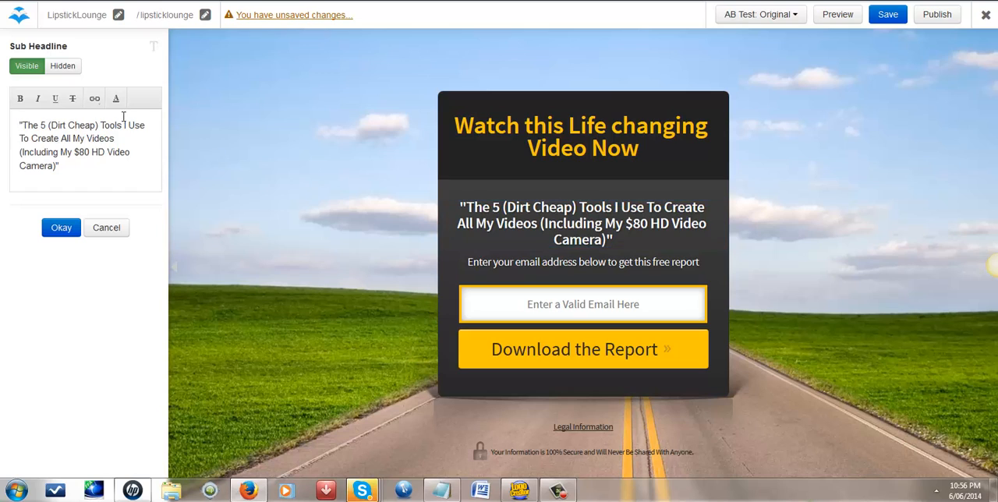
drag(23, 125, 67, 164)
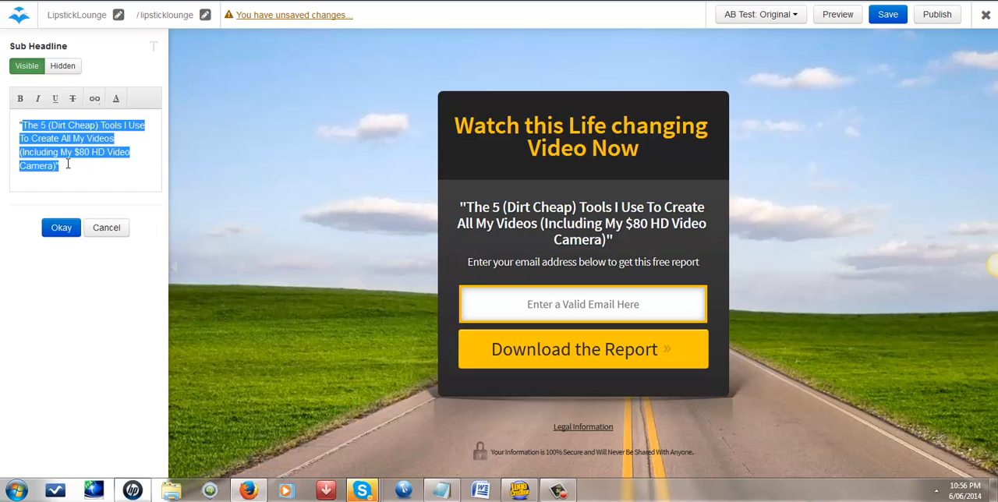
text(21 )
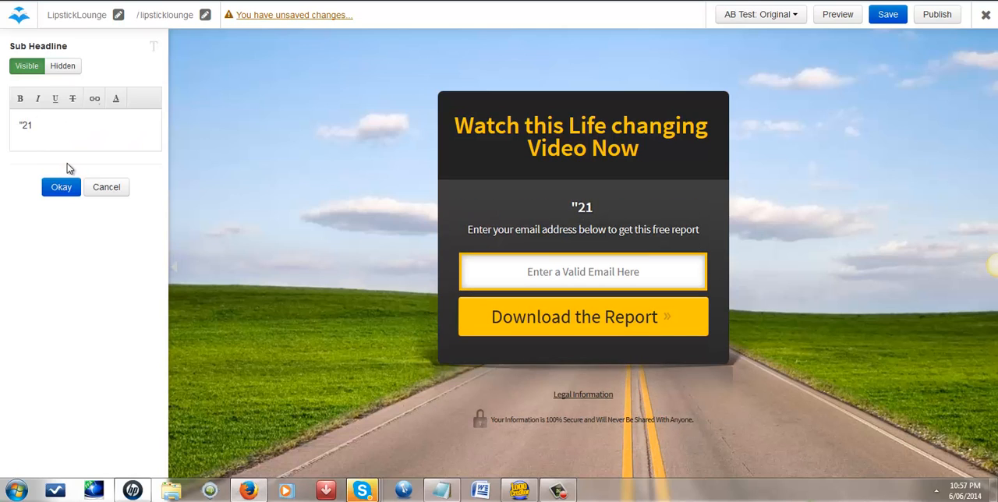
text(step)
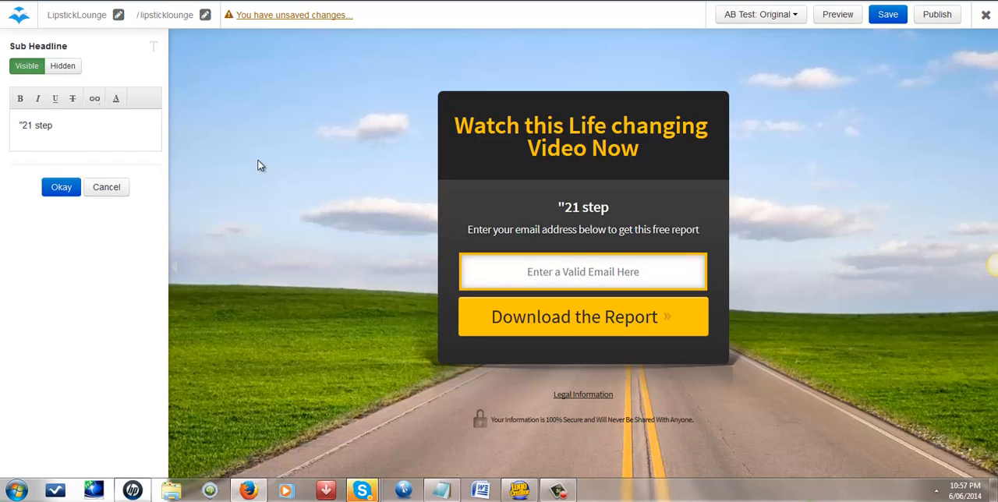
text(C)
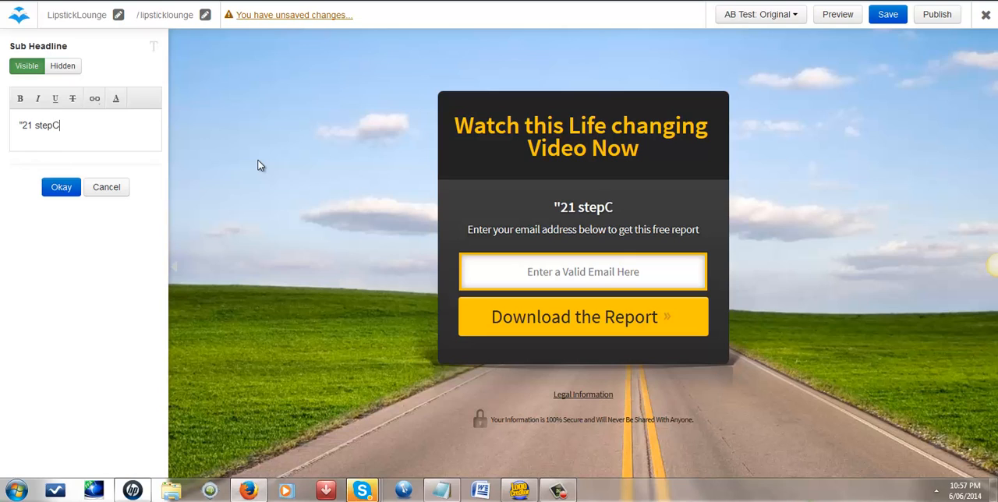
key(BackSpace)
text(Coa)
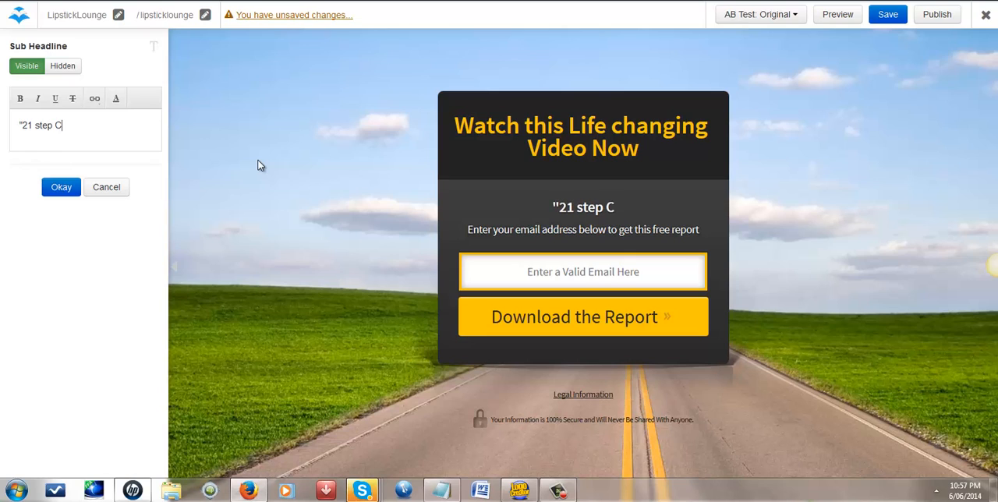
text(chi)
text(ng )
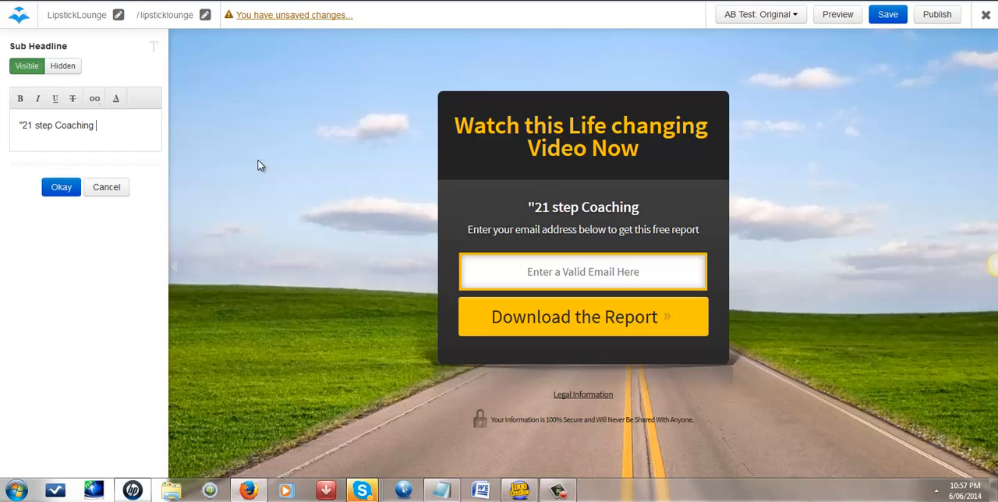
text(progr)
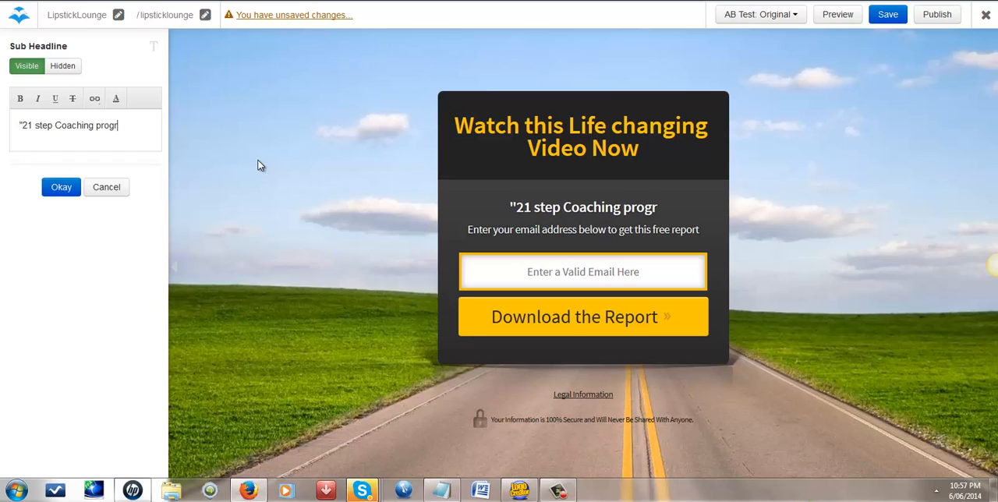
text(am. )
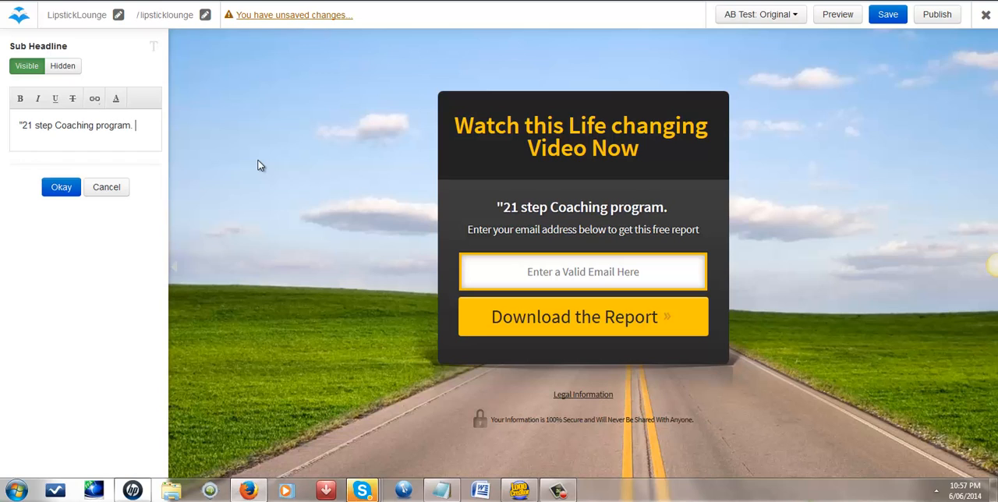
text(Ea)
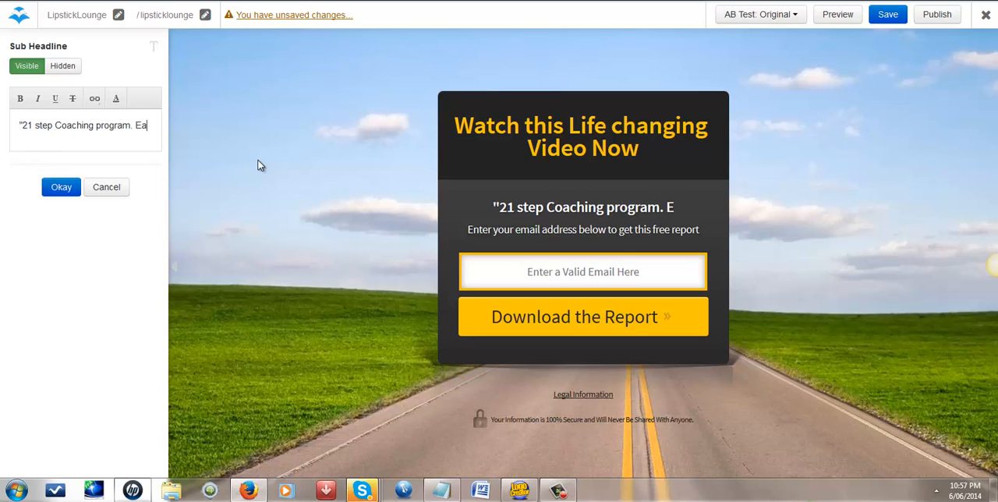
text(sy )
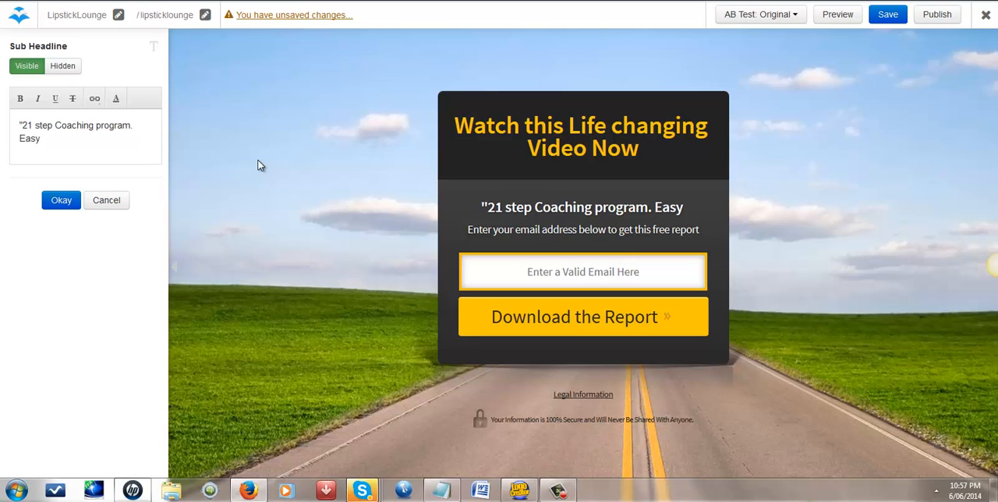
text(path to)
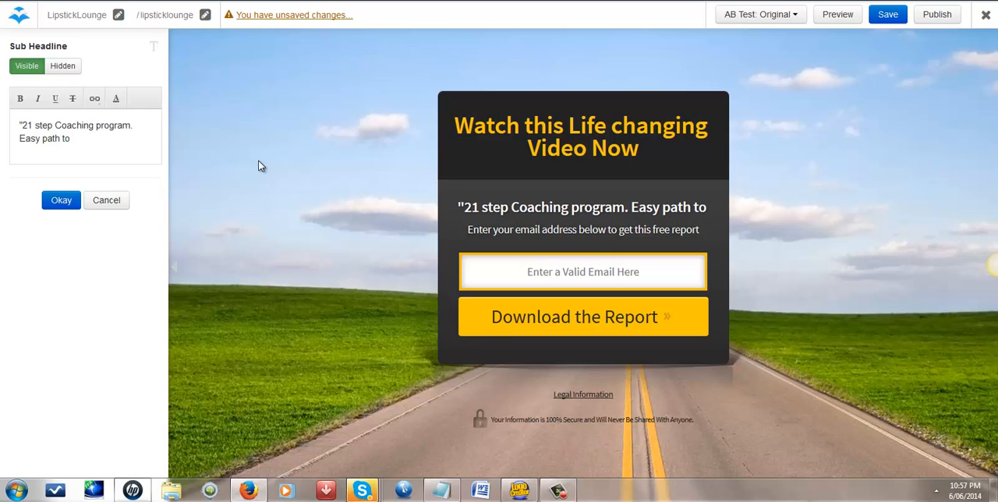
text( suc)
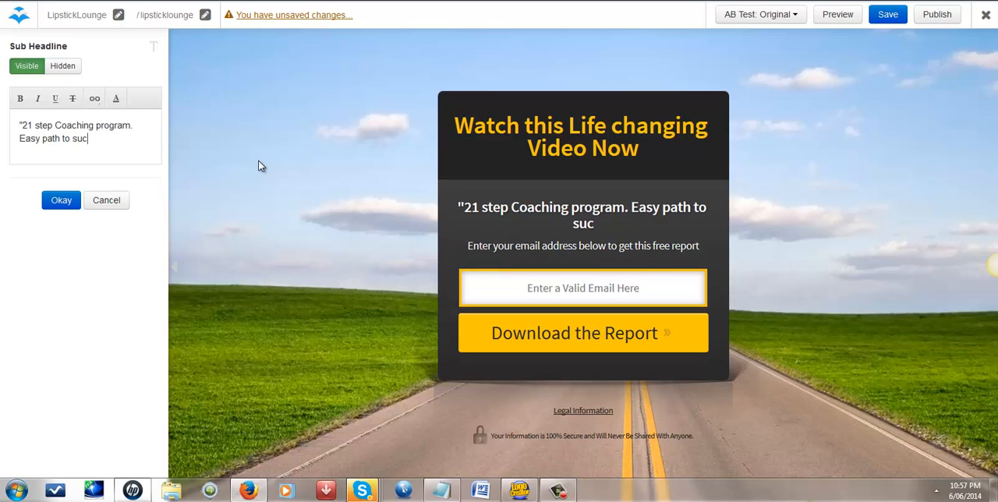
text(cess)
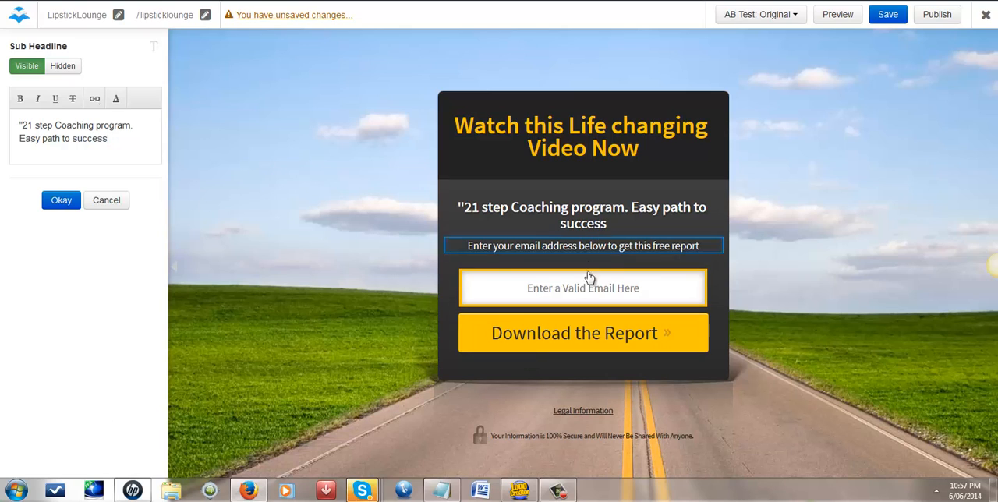
Step: Rewrite the page description as "Enter your email address below to get access to Free Video"
click(493, 247)
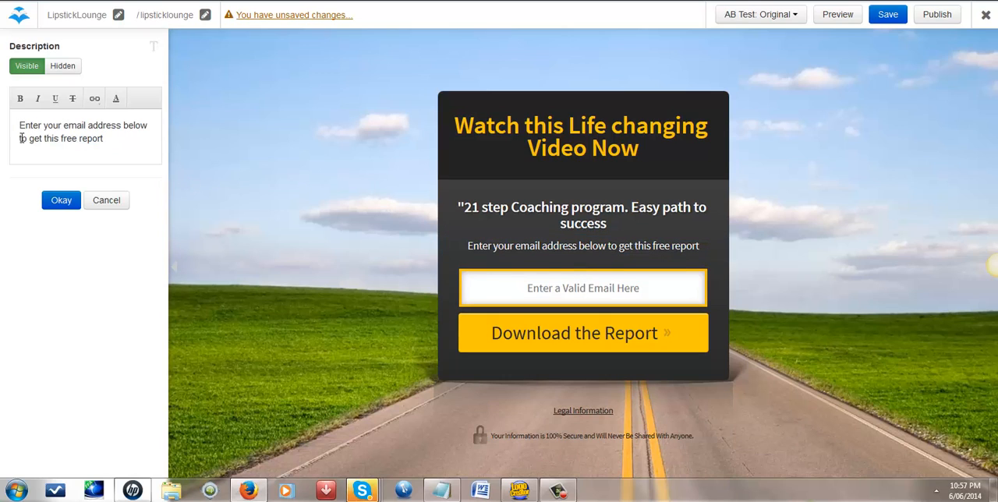
drag(45, 137, 113, 138)
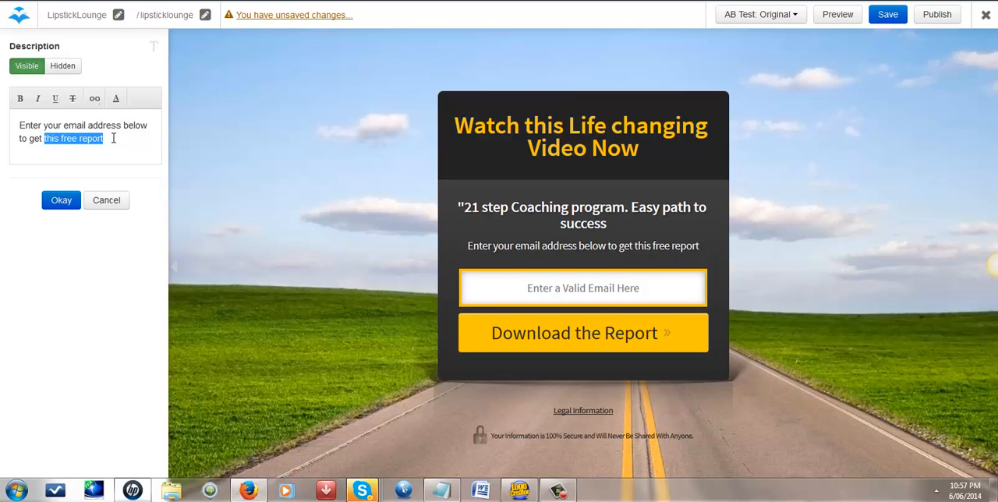
text(acce)
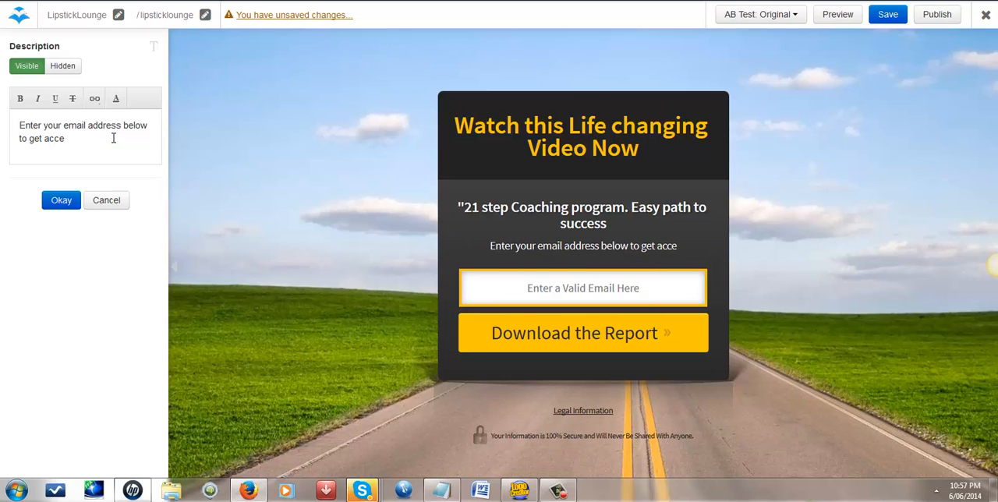
text(sstoo)
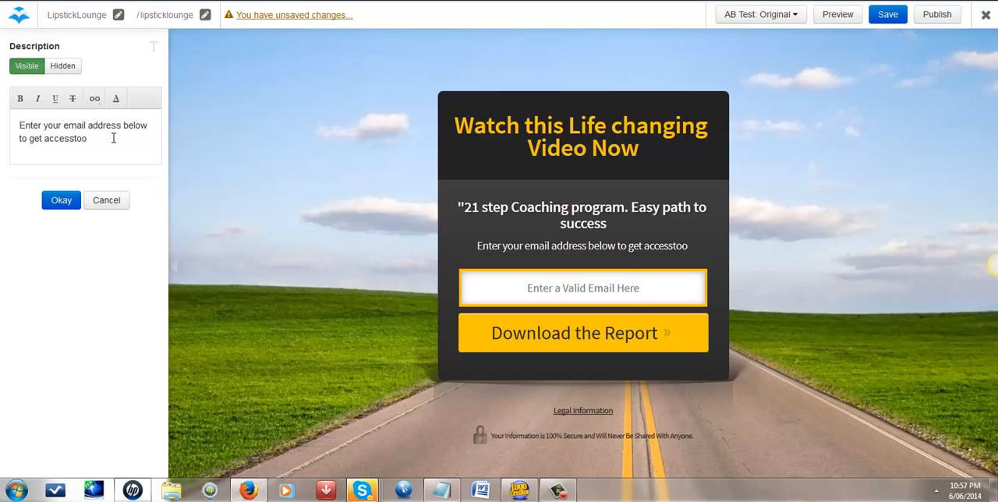
key(BackSpace)
key(BackSpace)
key(BackSpace)
key(BackSpace)
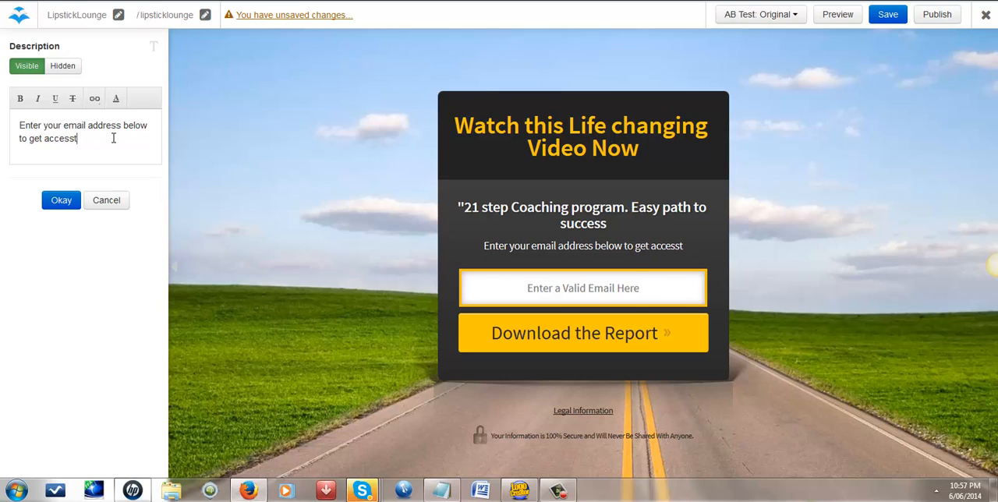
text(to F)
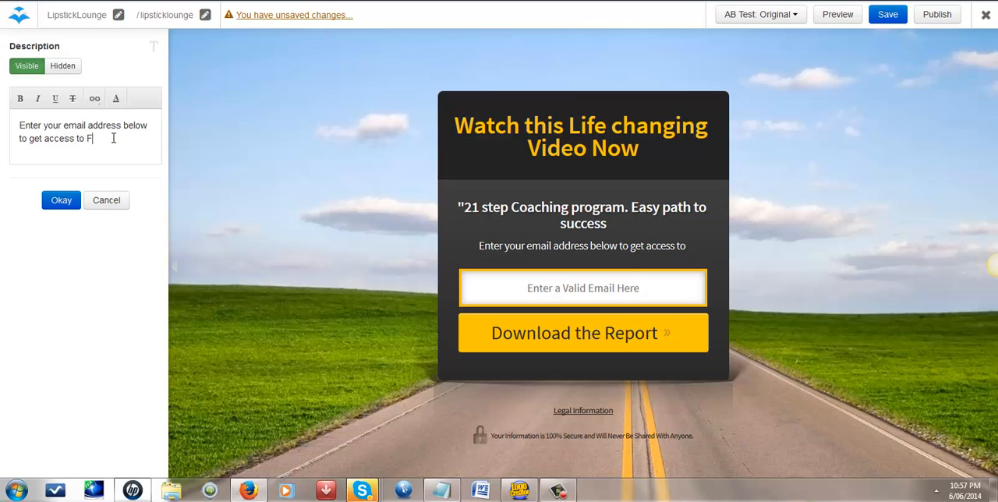
text(ree Video)
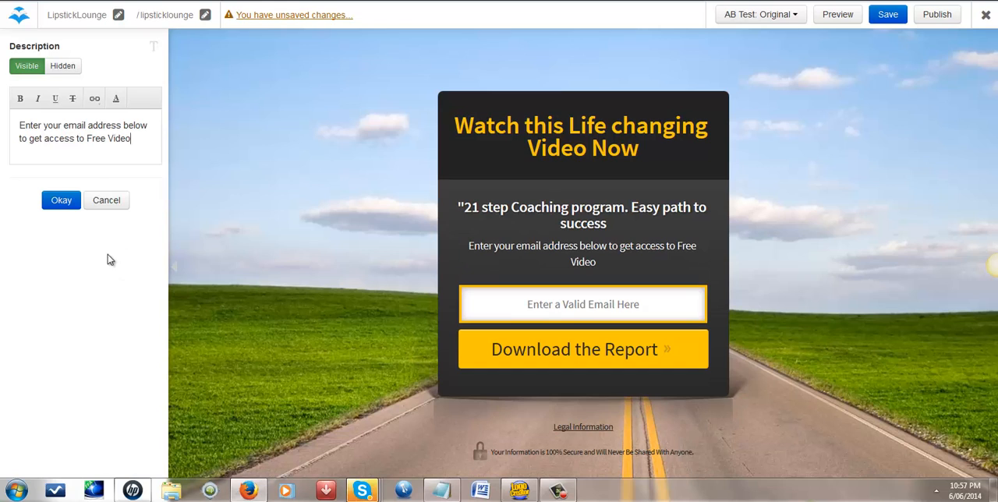
click(62, 201)
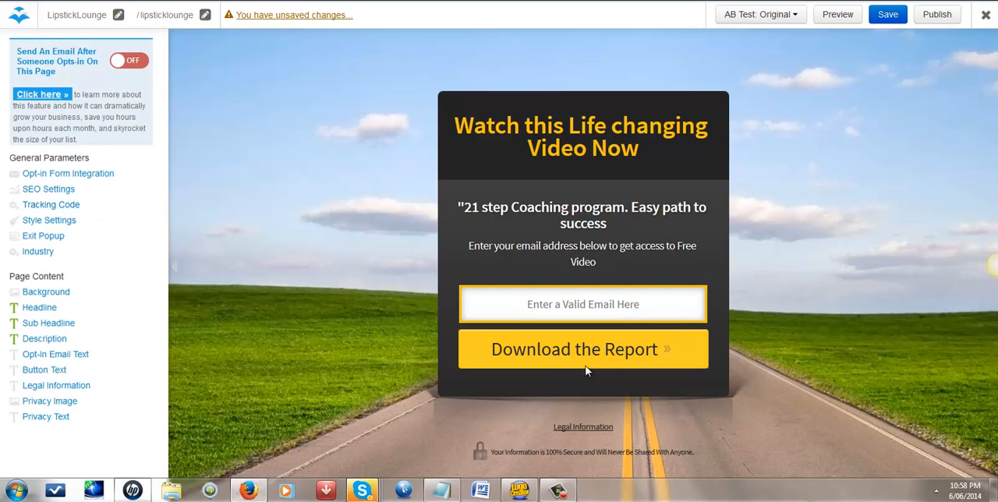
Step: Replace the opt-in button text with "Let Me see it"
click(47, 369)
drag(98, 68, 1, 78)
text(Le)
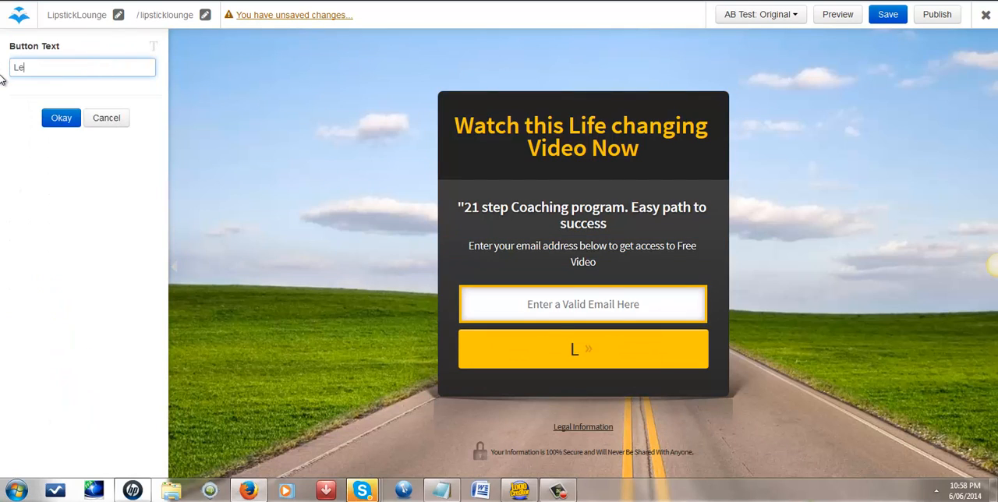
text(t Me s)
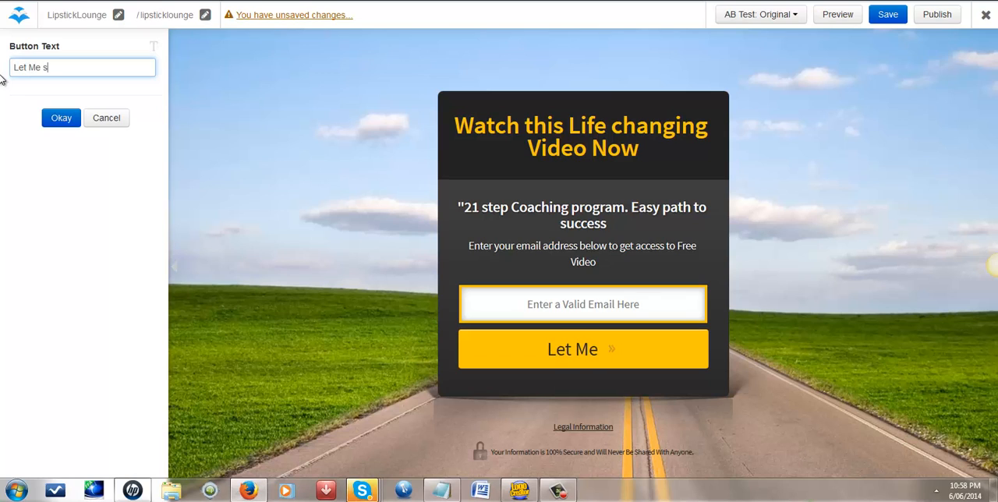
text(ee it)
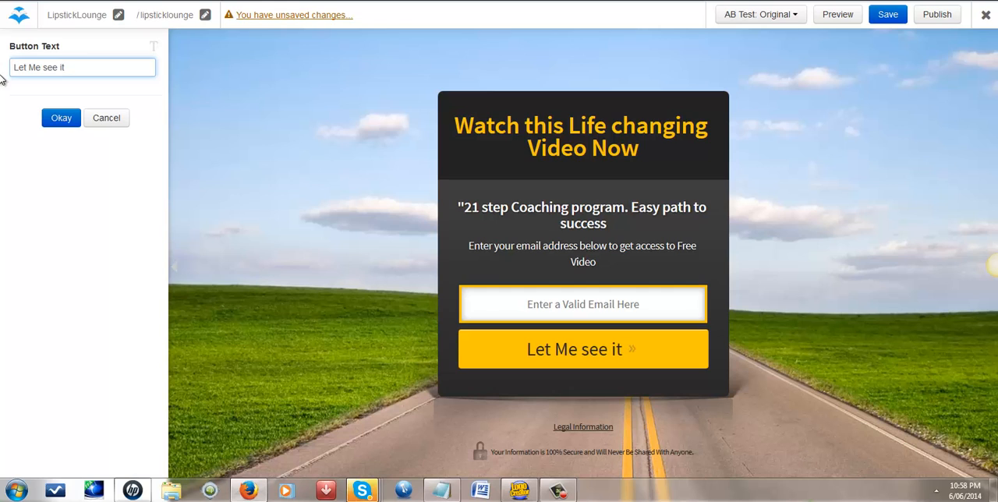
click(58, 118)
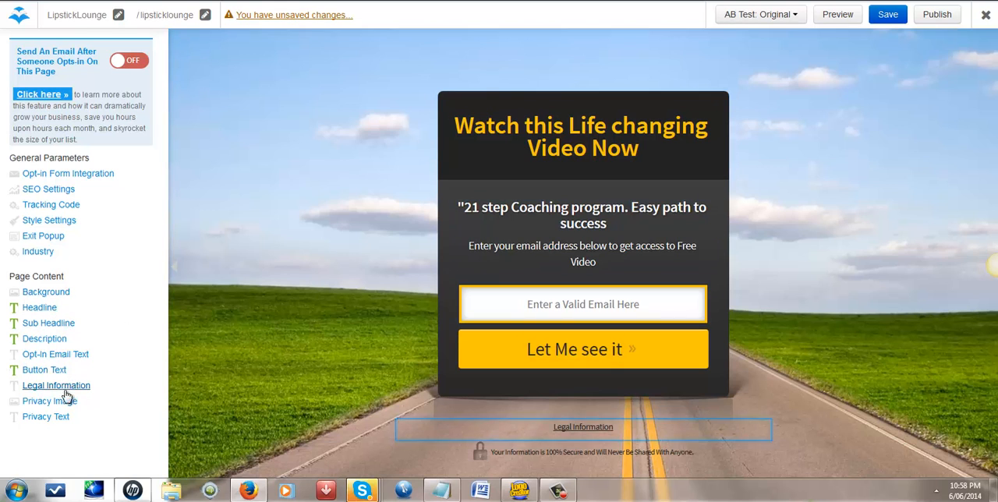
Step: Set the page background to the tropical sea image with the wooden boardwalk and save the page
click(68, 295)
scroll(113, 303, down, 3)
scroll(113, 308, down, 10)
scroll(113, 316, down, 10)
scroll(113, 315, down, 10)
scroll(113, 316, down, 10)
scroll(113, 316, down, 10)
scroll(113, 316, down, 4)
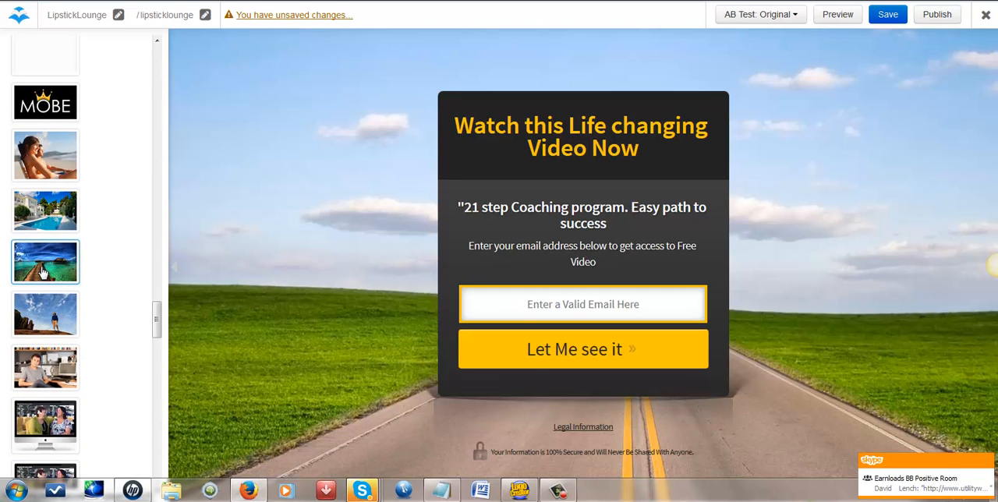
click(43, 272)
drag(156, 319, 153, 481)
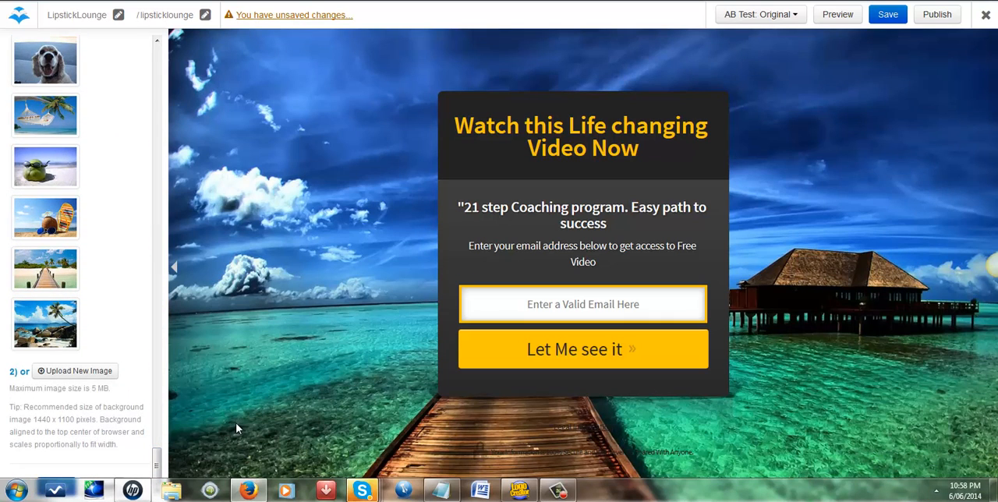
click(888, 14)
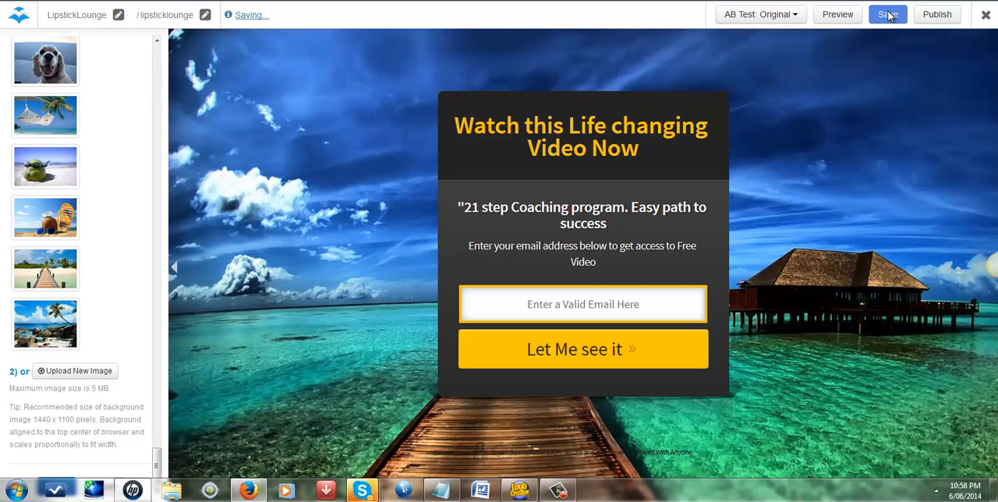
Step: Choose AWeber as the integration for the page's opt-in form
click(517, 302)
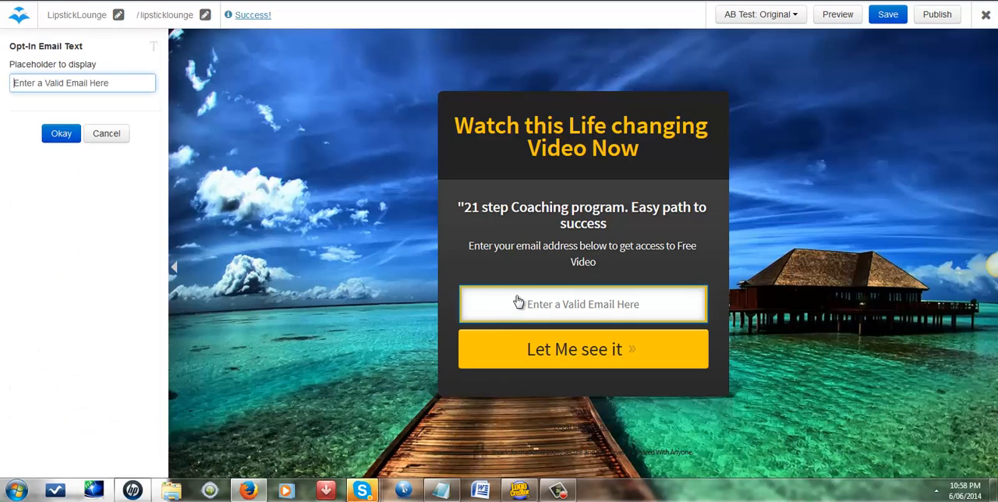
click(61, 134)
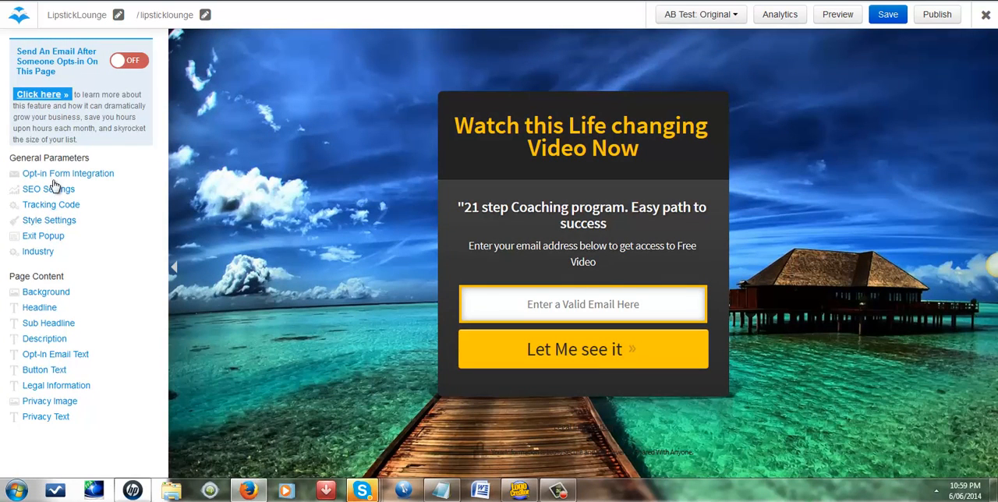
click(62, 174)
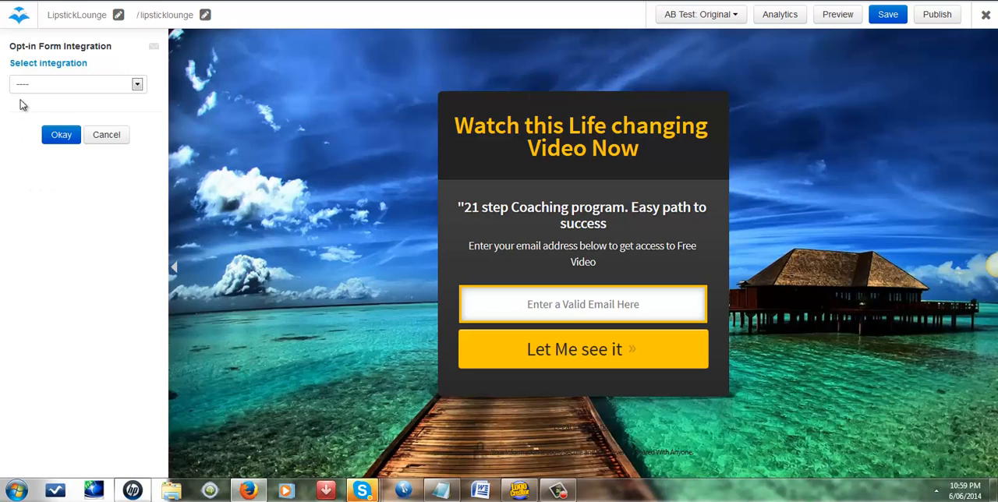
click(138, 85)
click(64, 110)
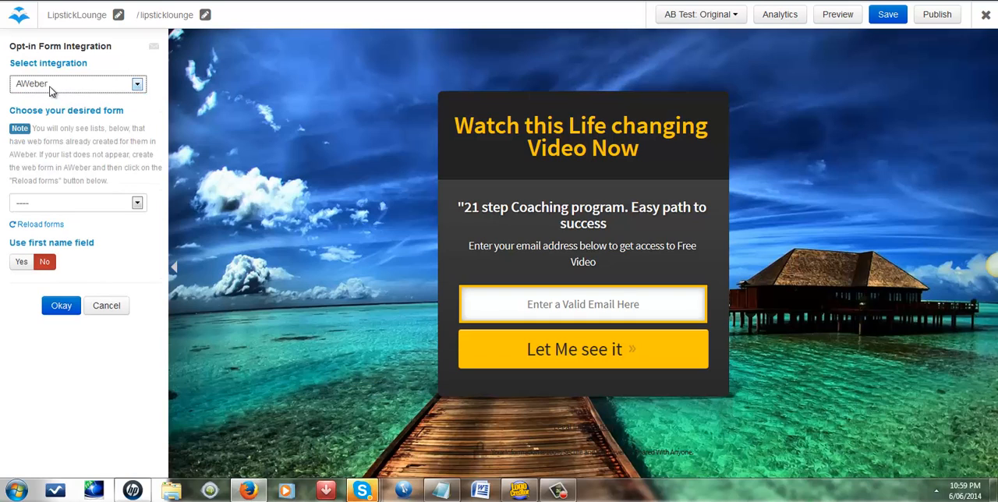
Step: Choose the "MOBE Lipstick Lounge" web form under the mobelipsticklou list as the desired AWeber form
click(137, 204)
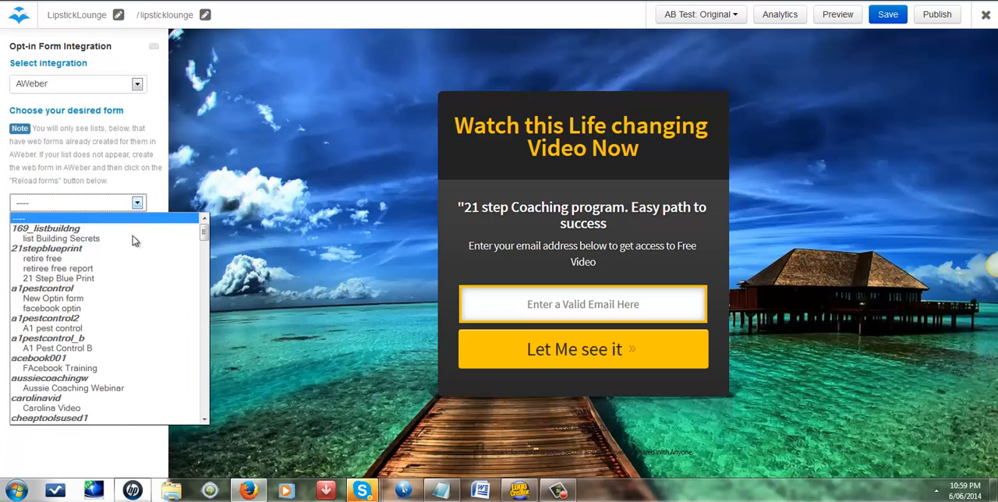
scroll(133, 326, down, 5)
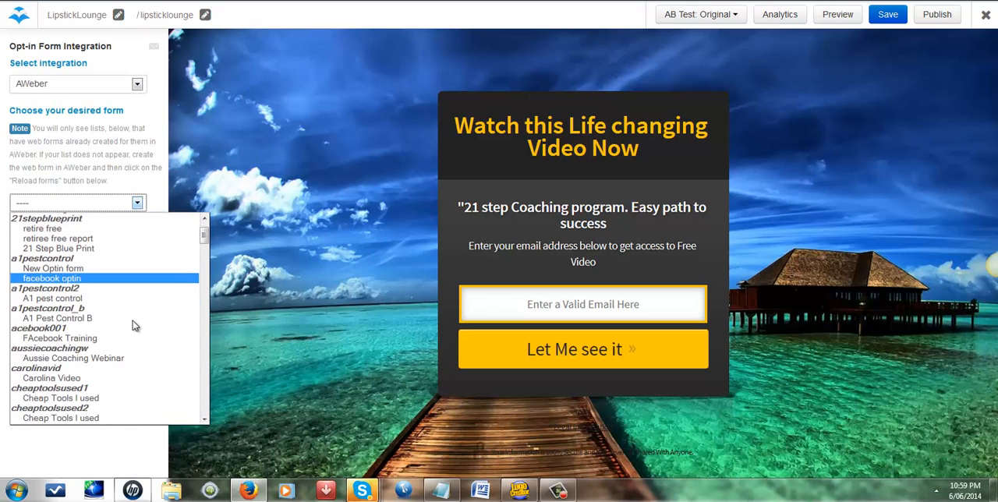
scroll(133, 326, down, 4)
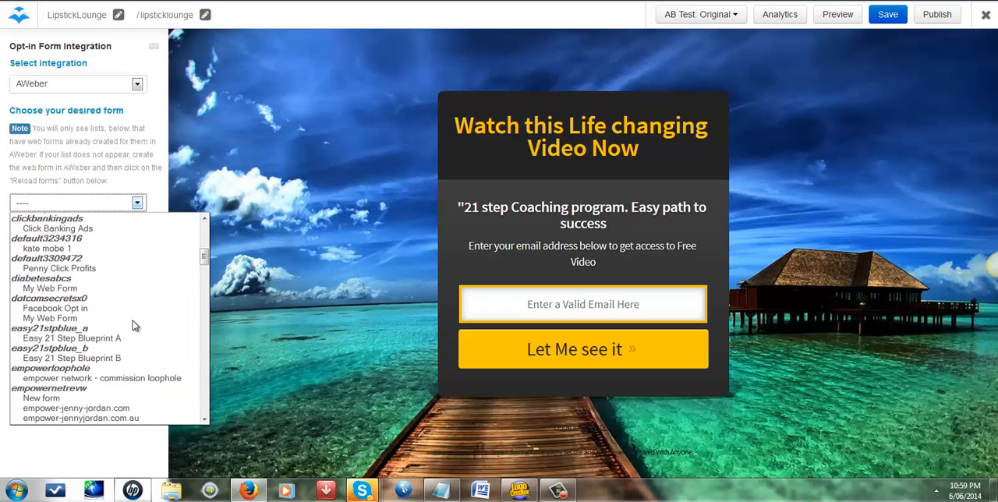
scroll(133, 326, down, 3)
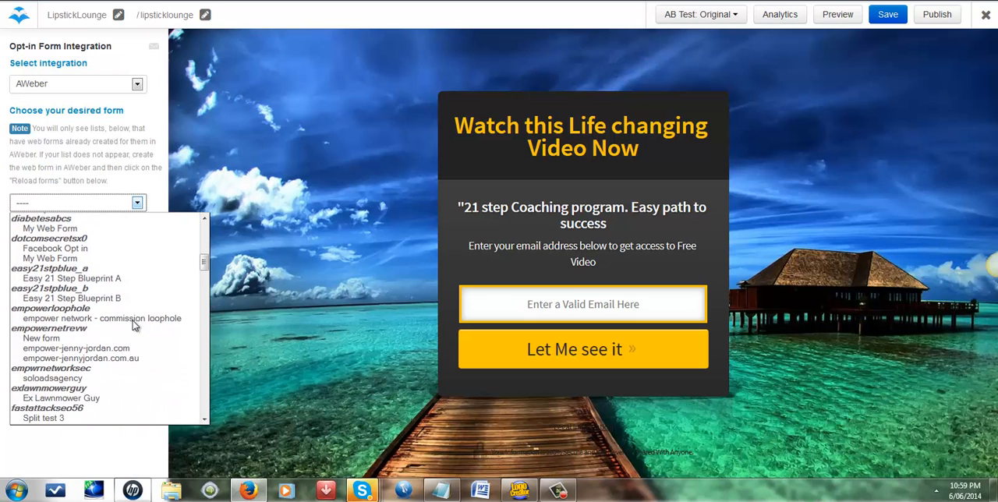
scroll(133, 326, down, 5)
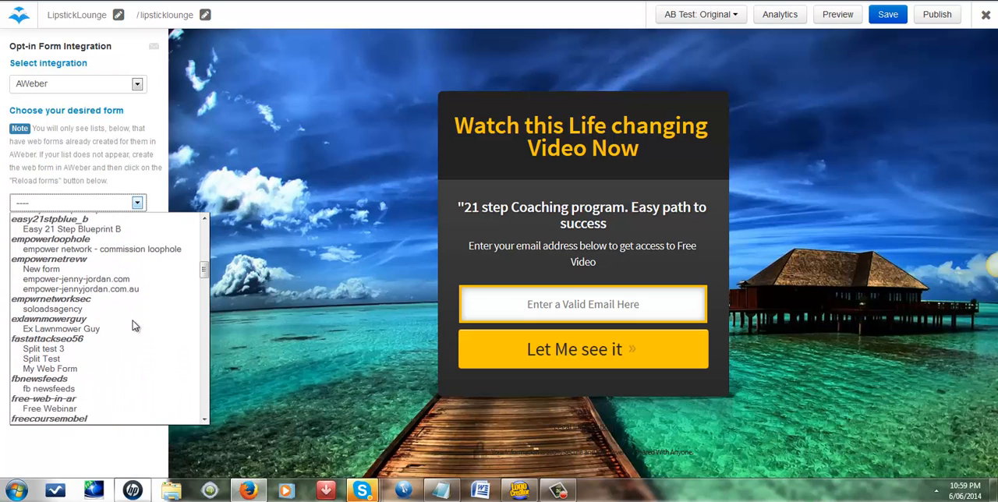
scroll(133, 326, down, 5)
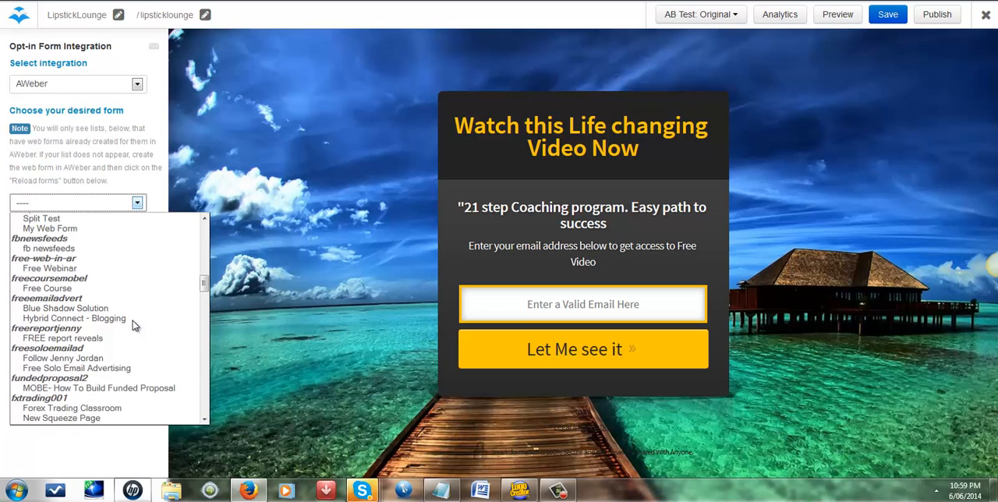
scroll(133, 326, down, 1)
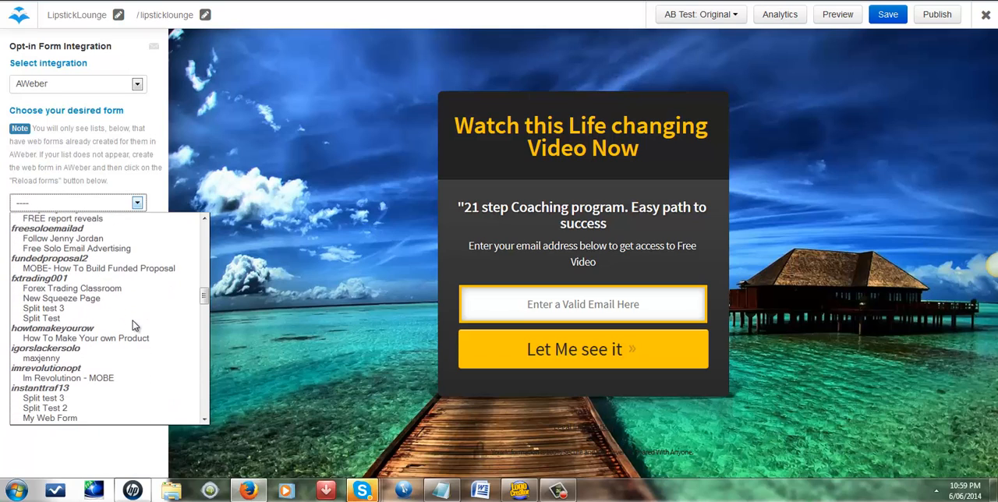
scroll(132, 326, down, 5)
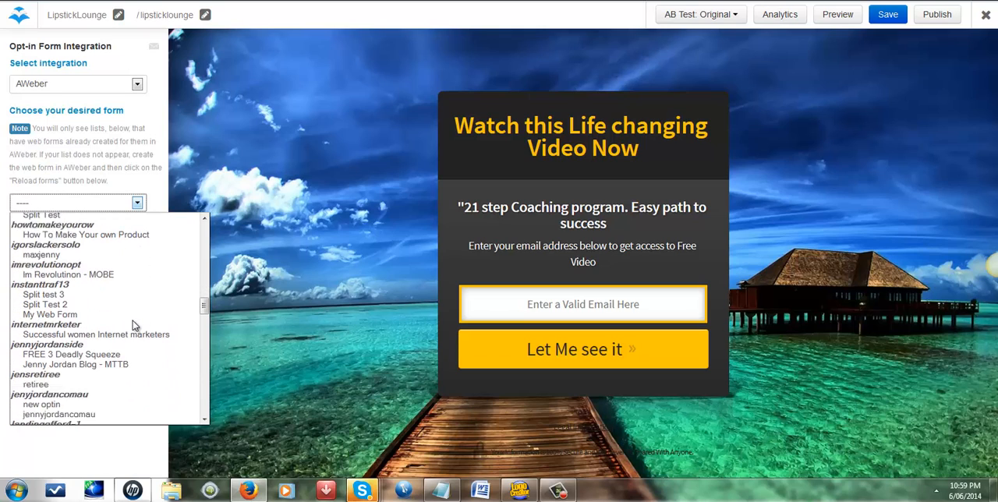
scroll(132, 325, down, 3)
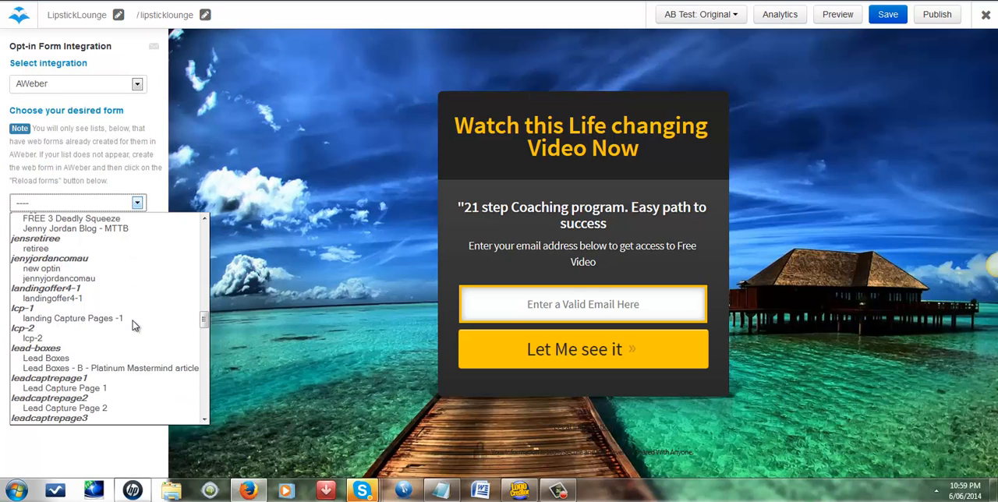
scroll(132, 326, down, 2)
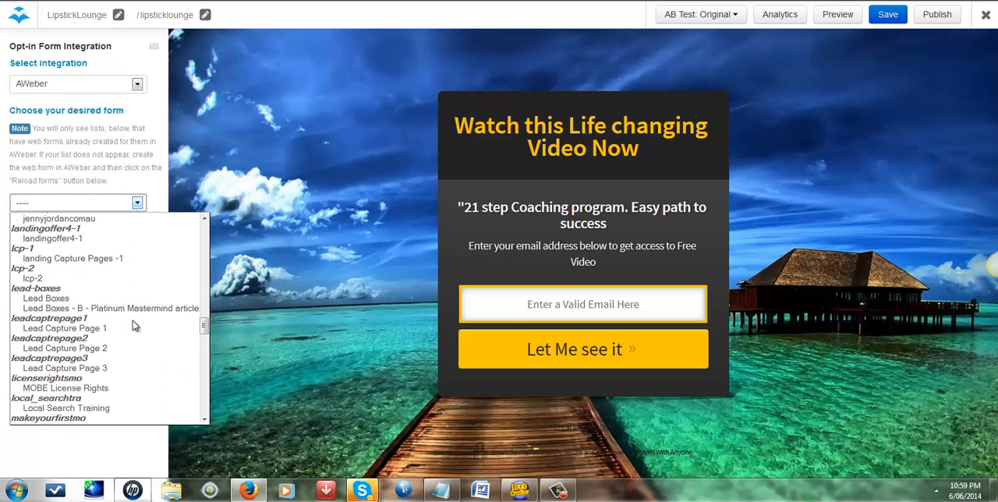
scroll(132, 326, down, 1)
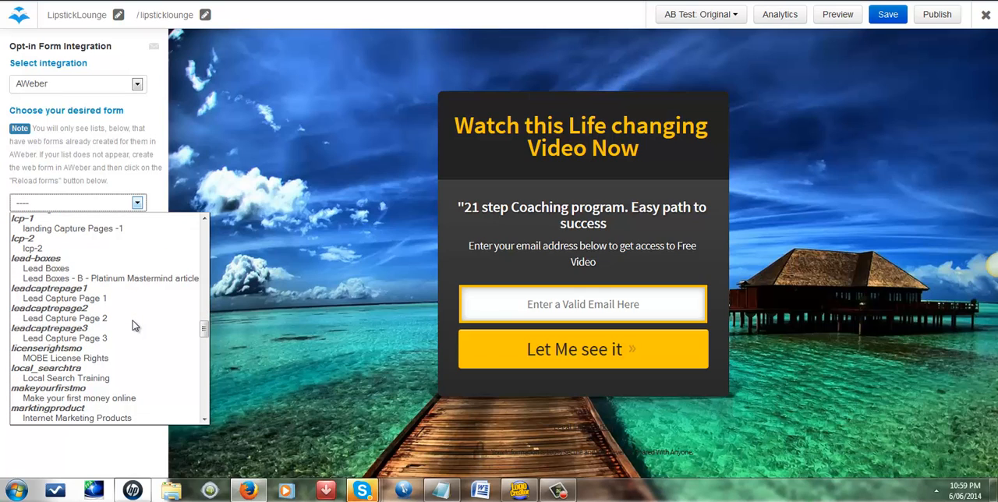
scroll(133, 326, down, 3)
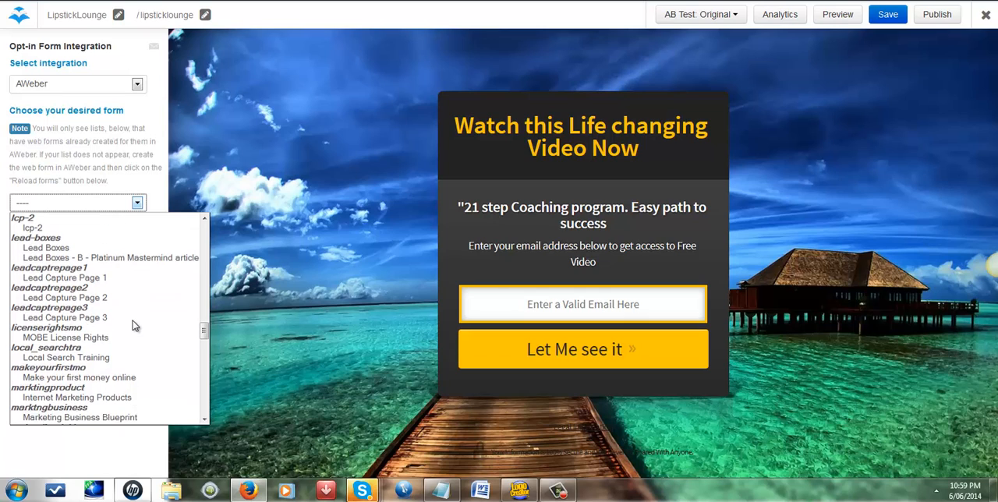
scroll(133, 326, down, 5)
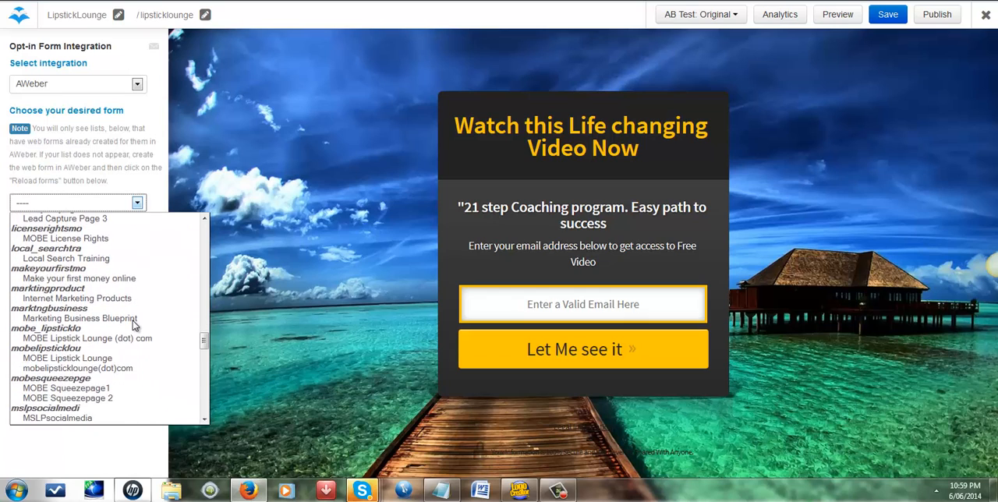
scroll(132, 326, down, 3)
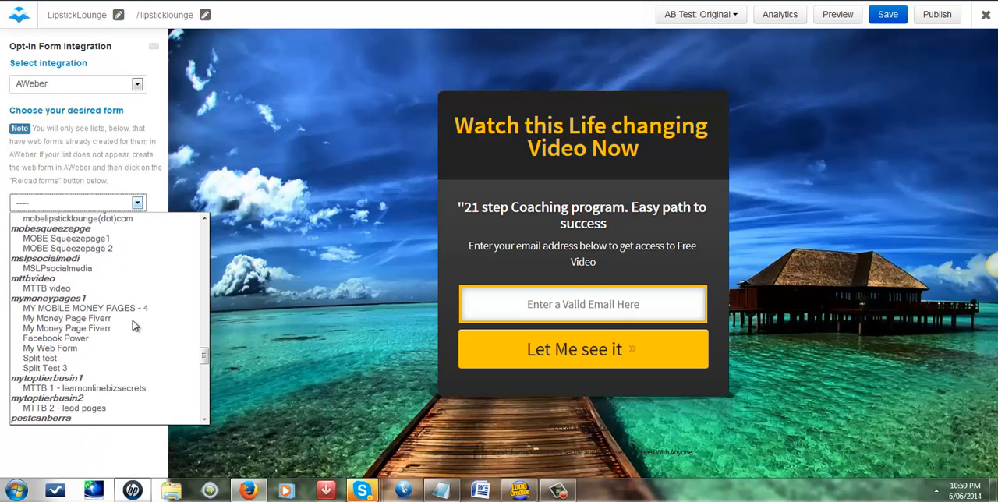
scroll(132, 326, down, 2)
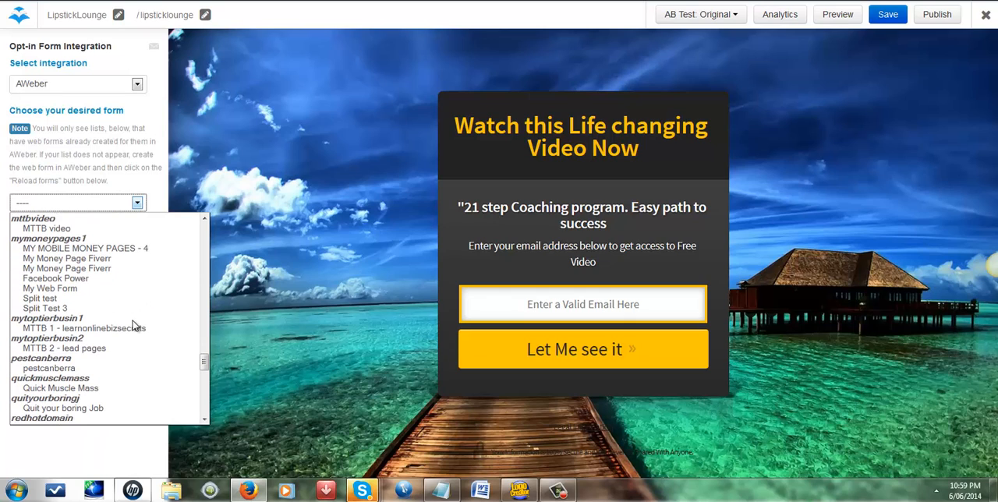
scroll(132, 326, down, 3)
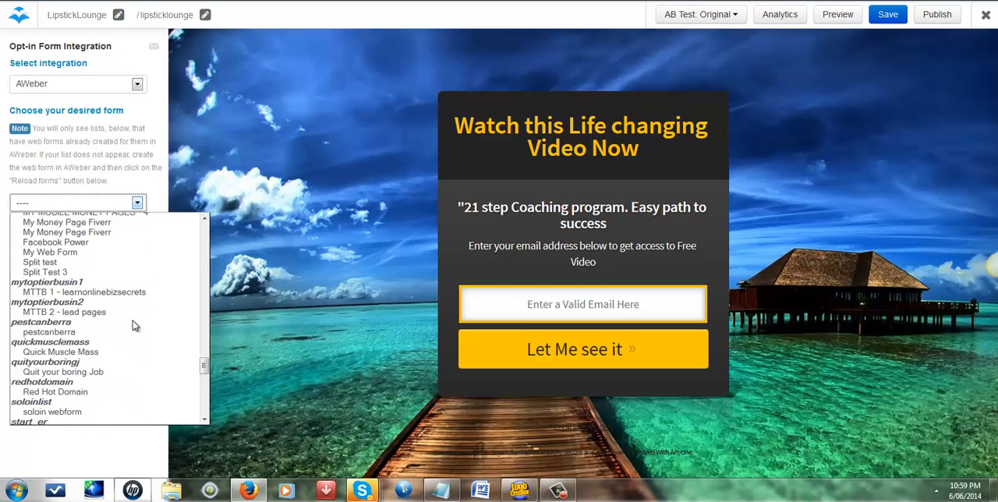
scroll(132, 326, down, 3)
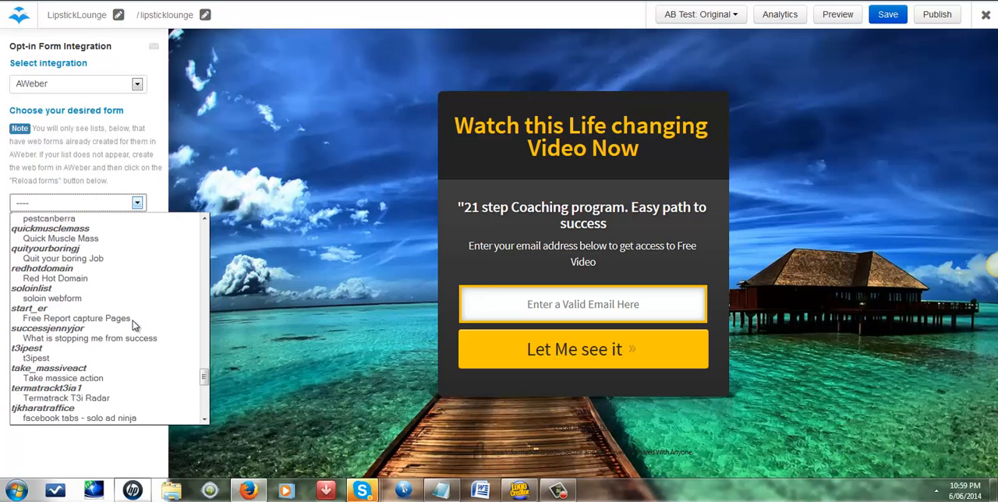
scroll(133, 326, down, 2)
scroll(132, 326, down, 2)
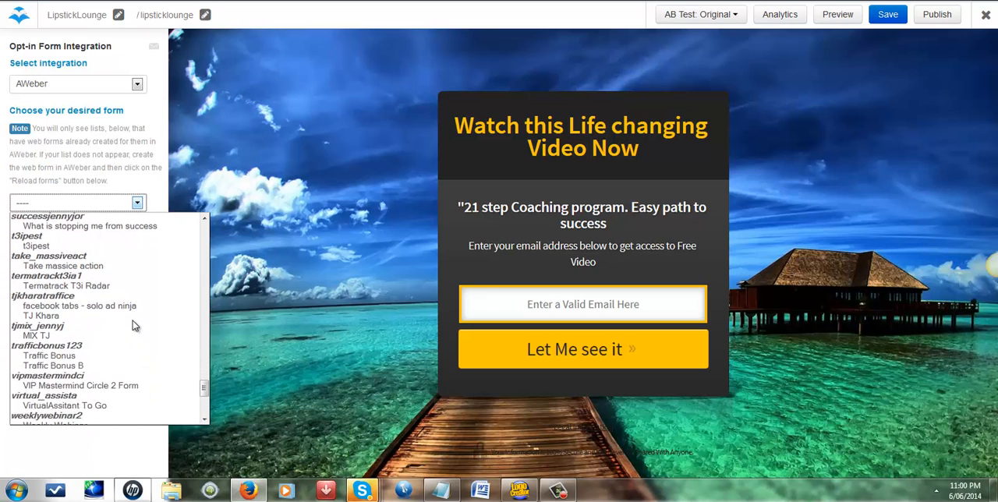
scroll(132, 326, down, 3)
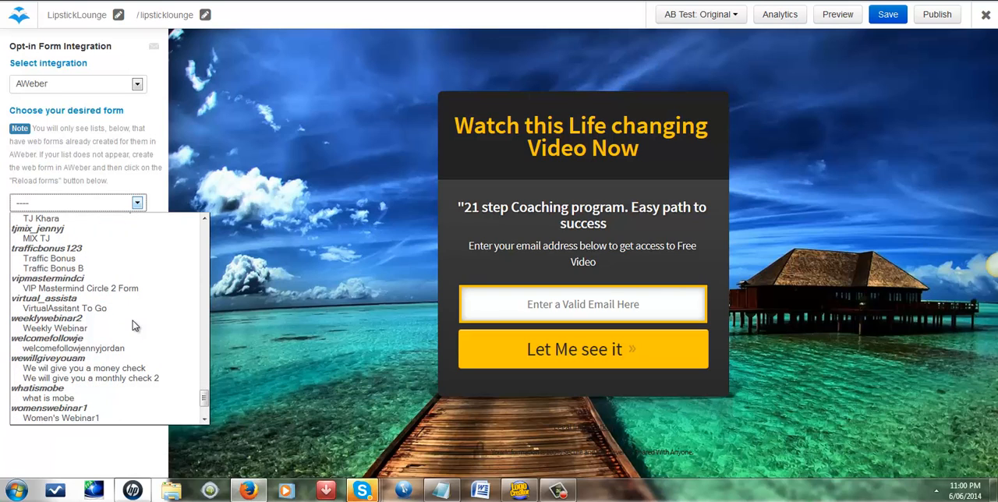
scroll(133, 326, down, 2)
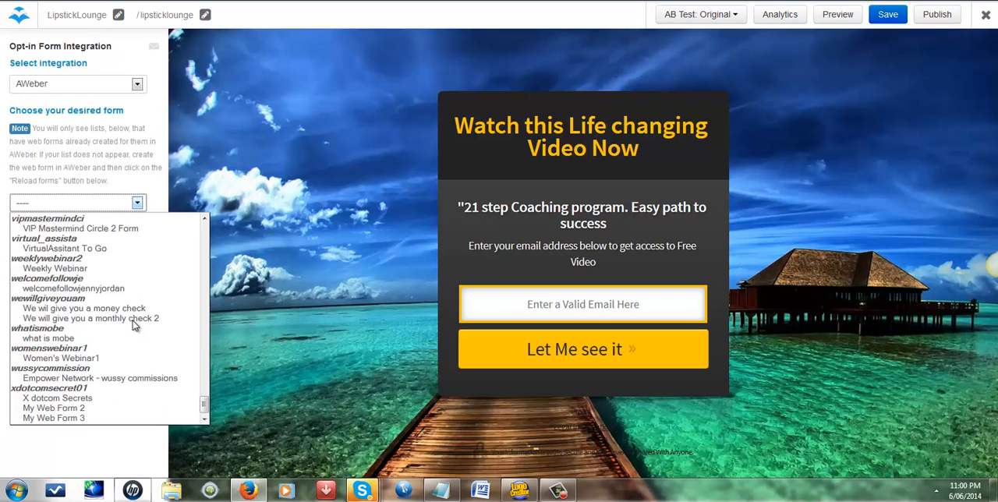
scroll(133, 326, down, 1)
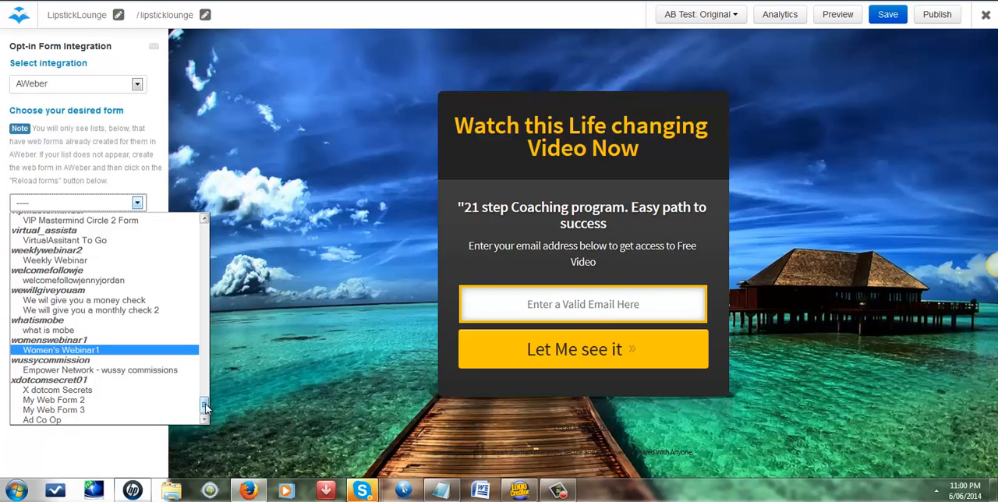
drag(205, 405, 202, 348)
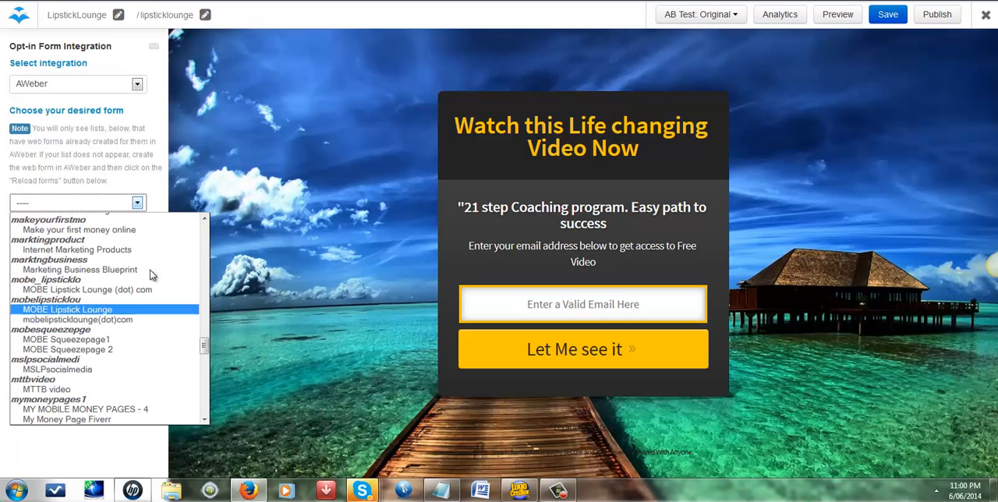
click(93, 312)
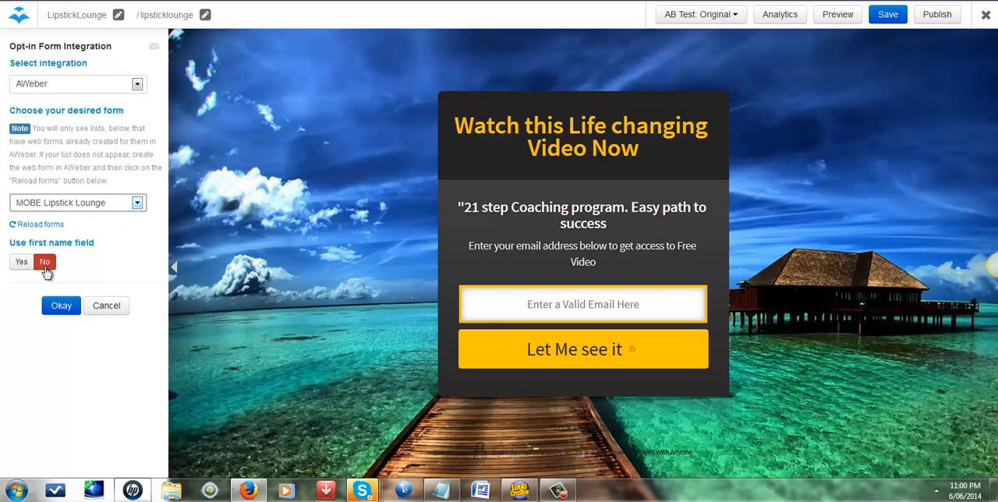
Step: Try out the first name field on the opt-in form, switch it back to No and apply the integration settings
click(20, 263)
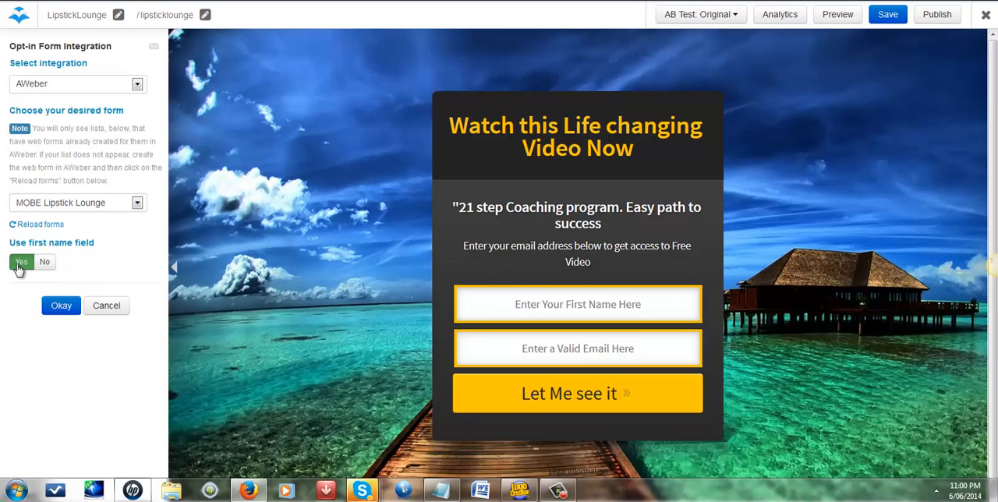
click(45, 264)
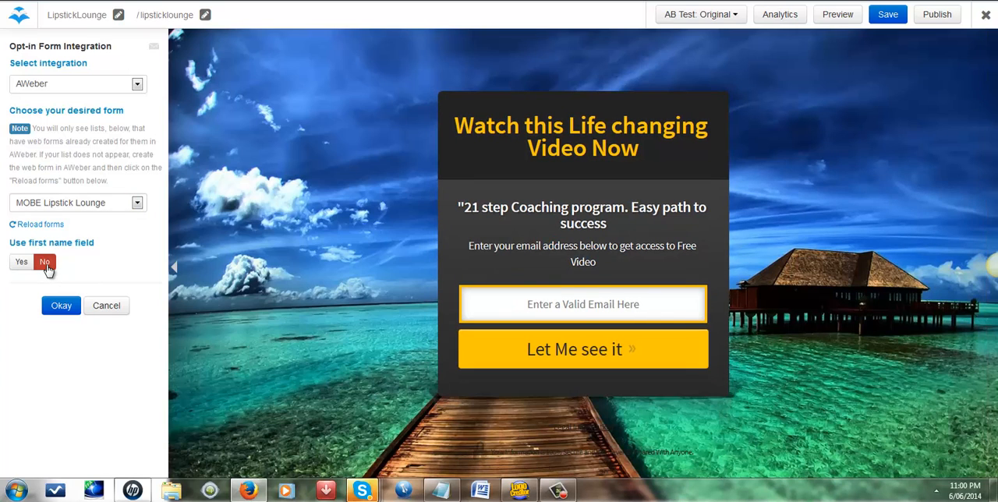
click(69, 309)
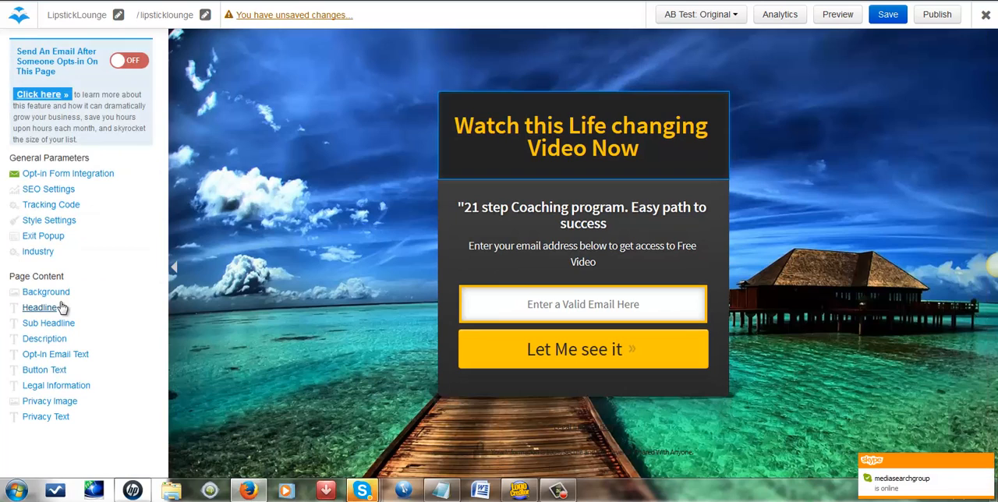
Step: Save the squeeze page and start publishing it, agreeing to save it before publication
click(887, 18)
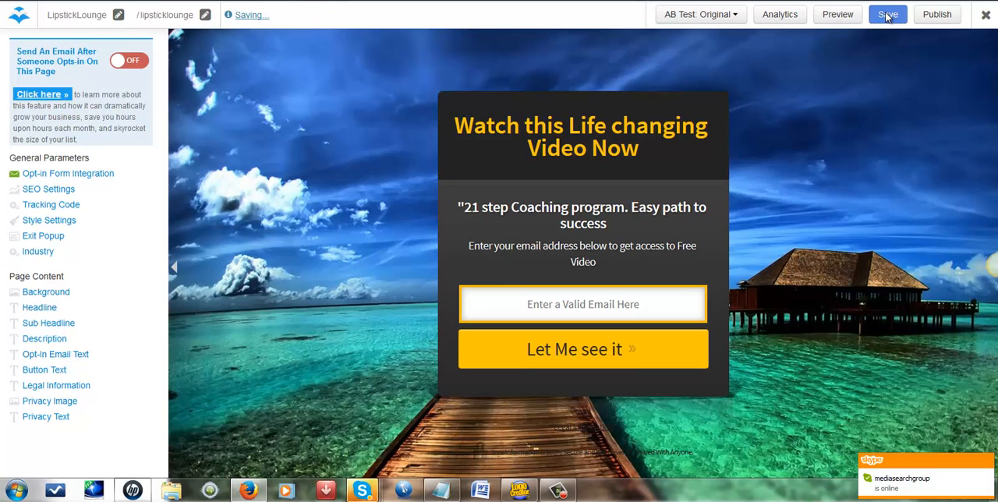
click(938, 15)
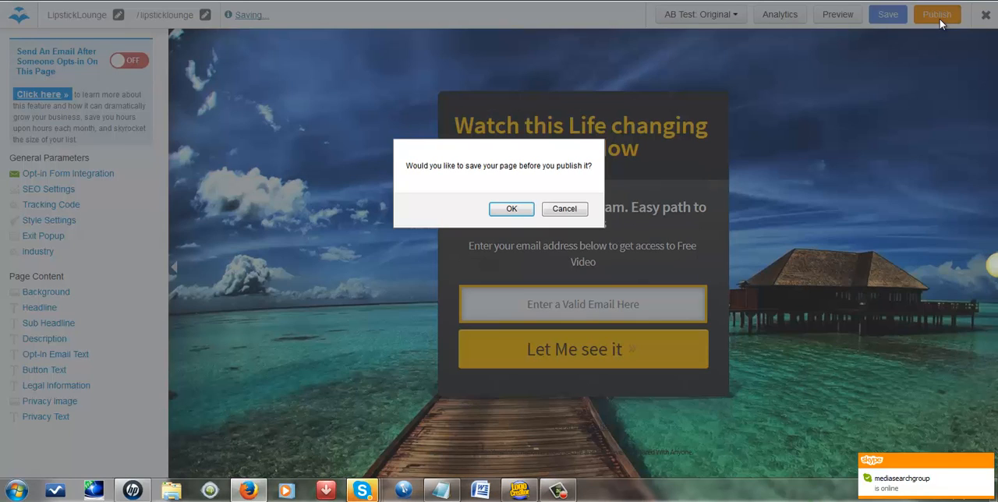
click(511, 210)
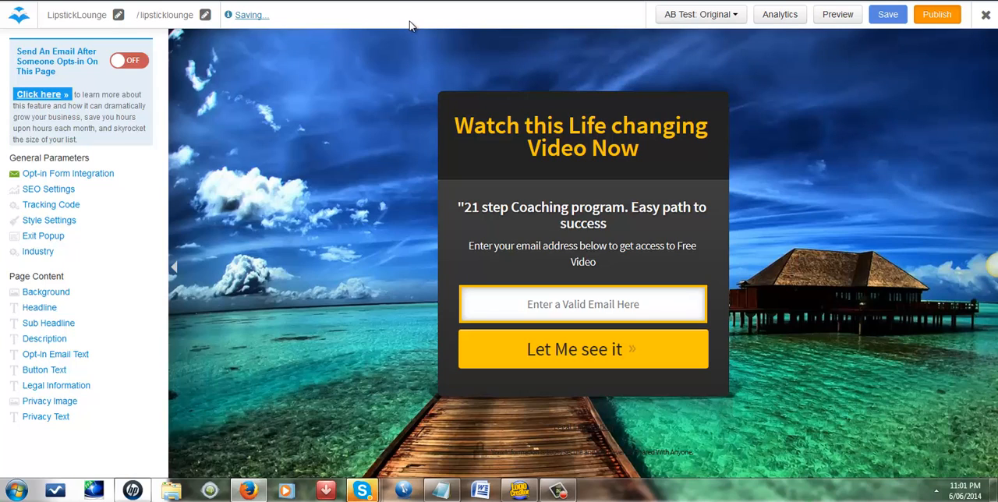
click(557, 491)
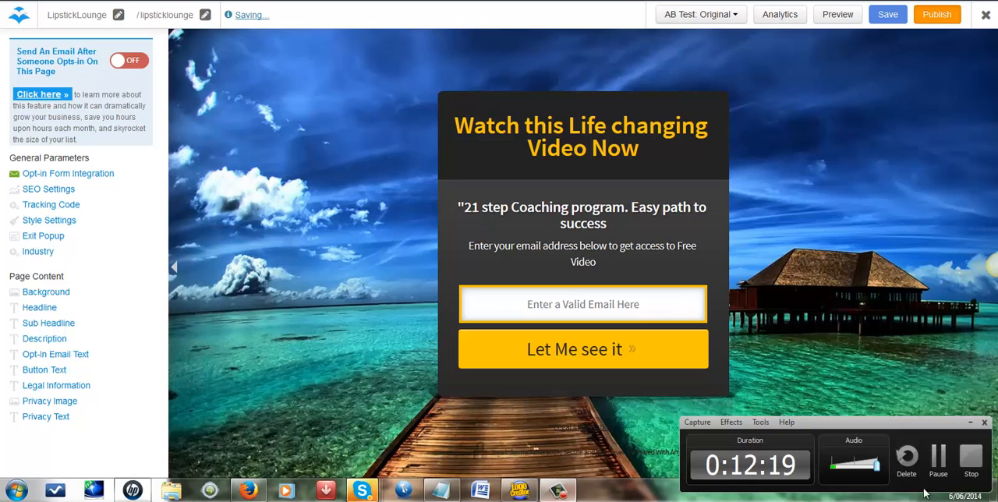
click(940, 461)
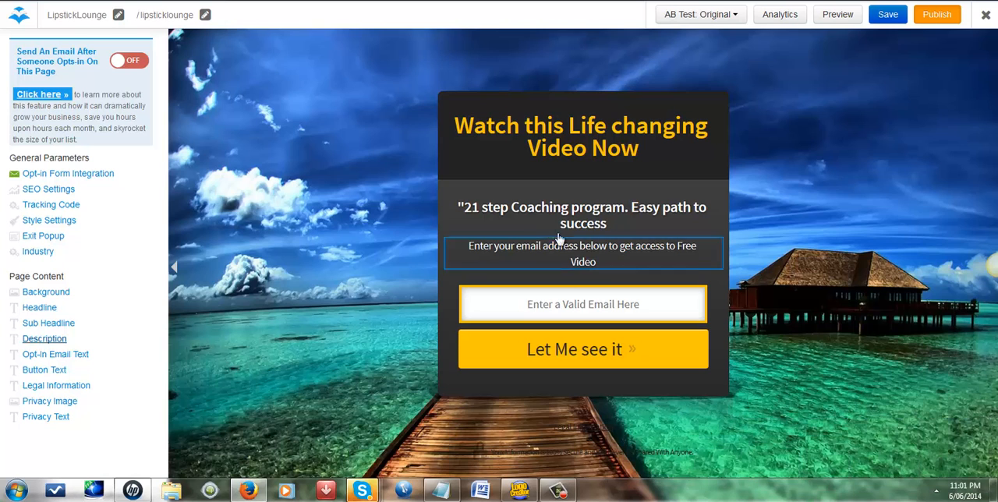
Step: Publish the saved page through LeadPages and copy its leadpages.net URL
click(943, 15)
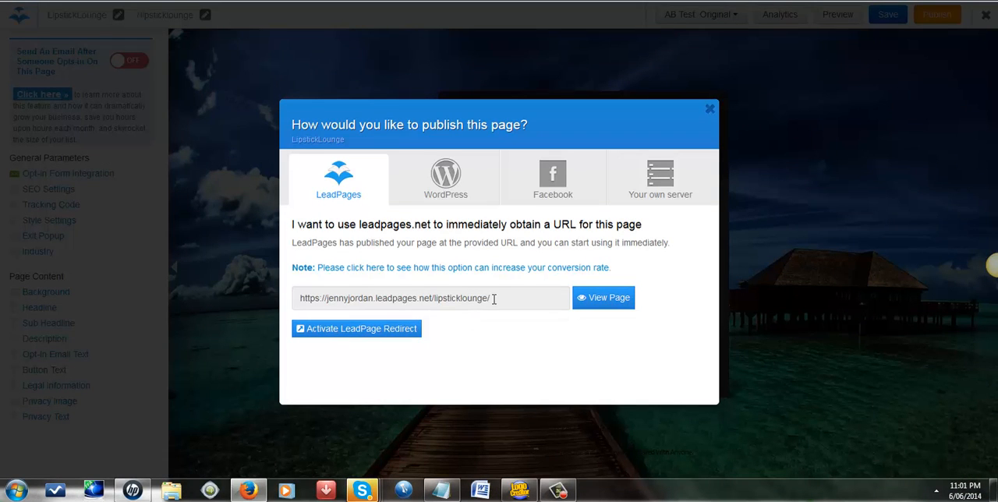
drag(493, 297, 324, 299)
right_click(326, 300)
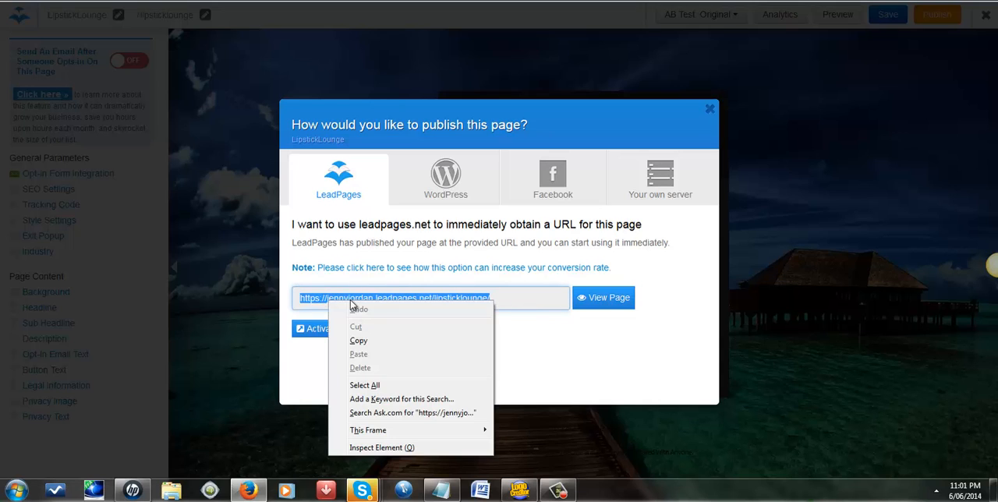
click(379, 343)
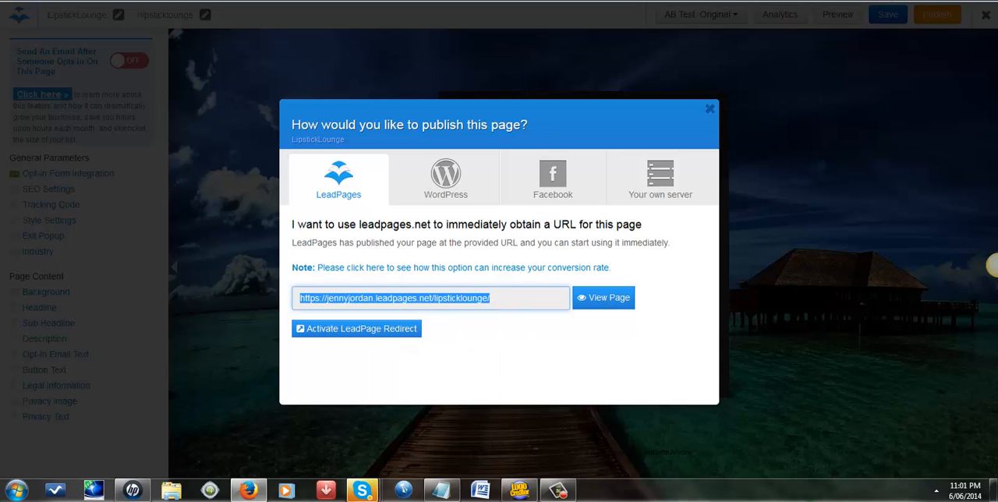
Step: Open the copied leadpages.net URL in a new browser tab to view the published squeeze page
key(ctrl+t)
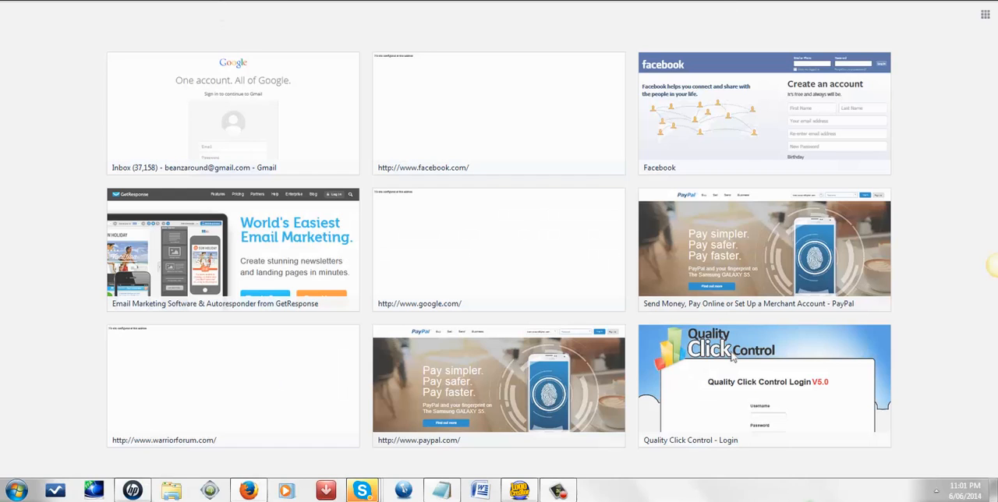
right_click(234, 6)
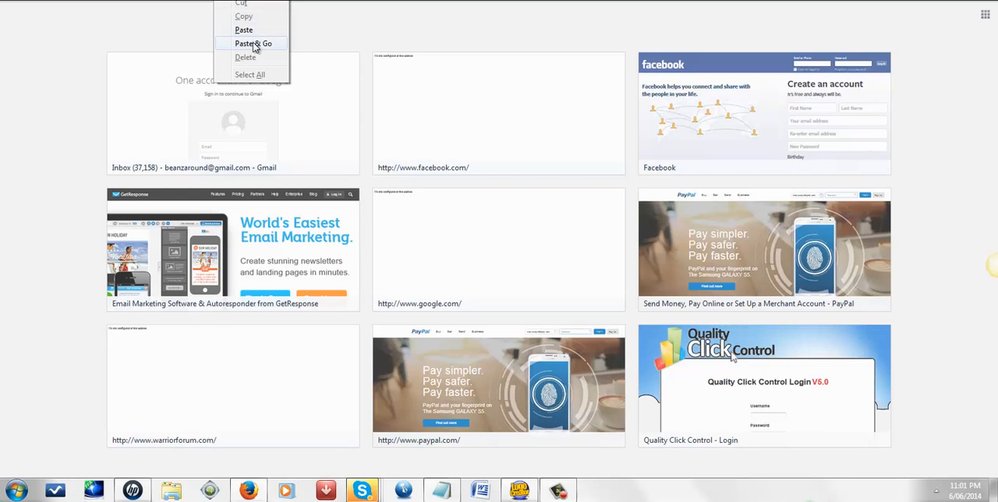
click(254, 43)
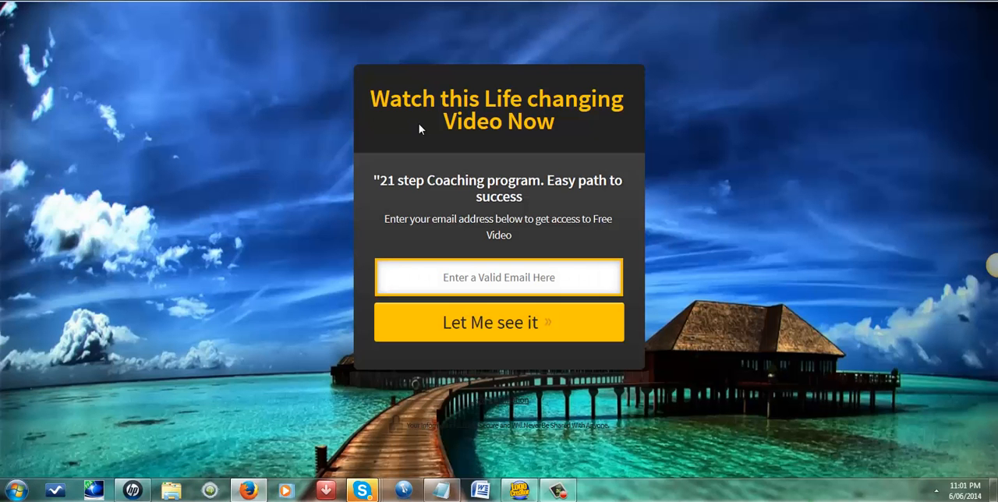
Step: Test the published opt-in form by submitting a test e-mail address, and return to the squeeze page
click(456, 279)
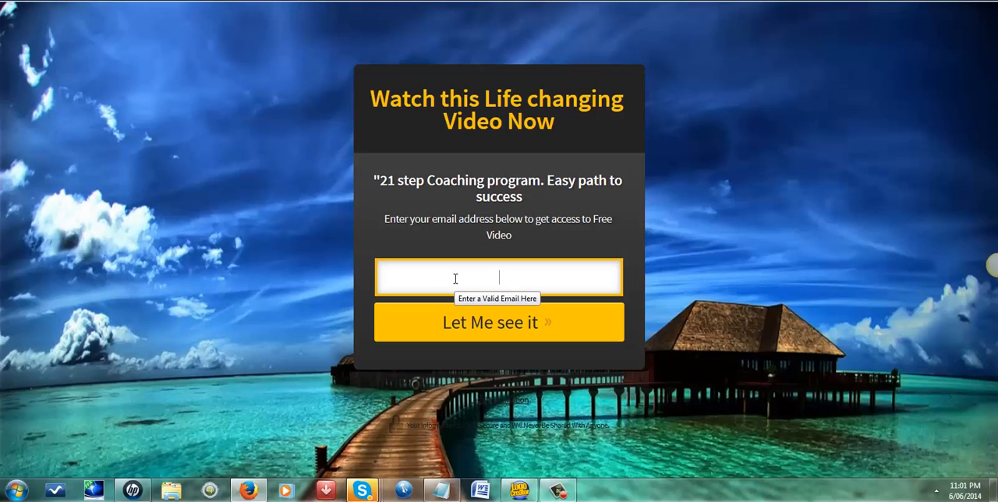
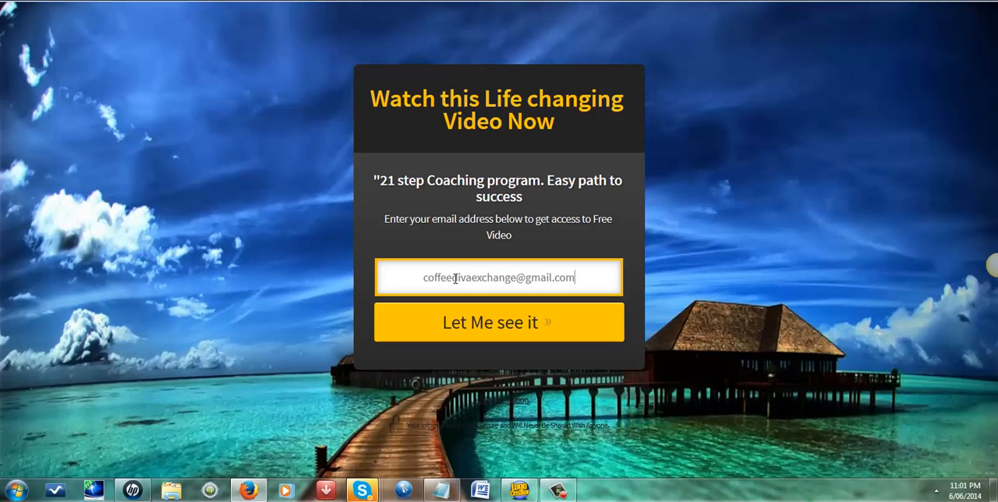
click(544, 334)
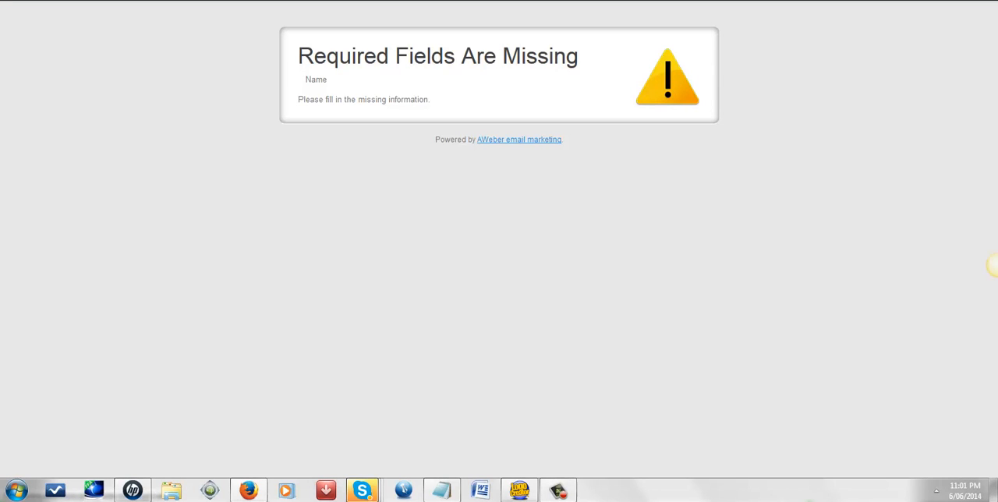
key(alt+Left)
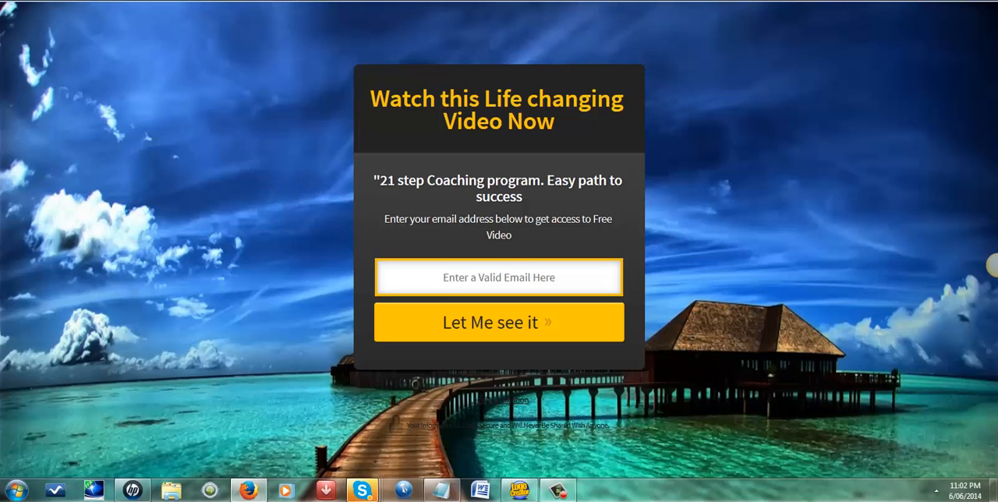
Step: Back in the LipstickLounge page editor, set the opt-in form integration to use the first name field and apply it
key(ctrl+shift+Tab)
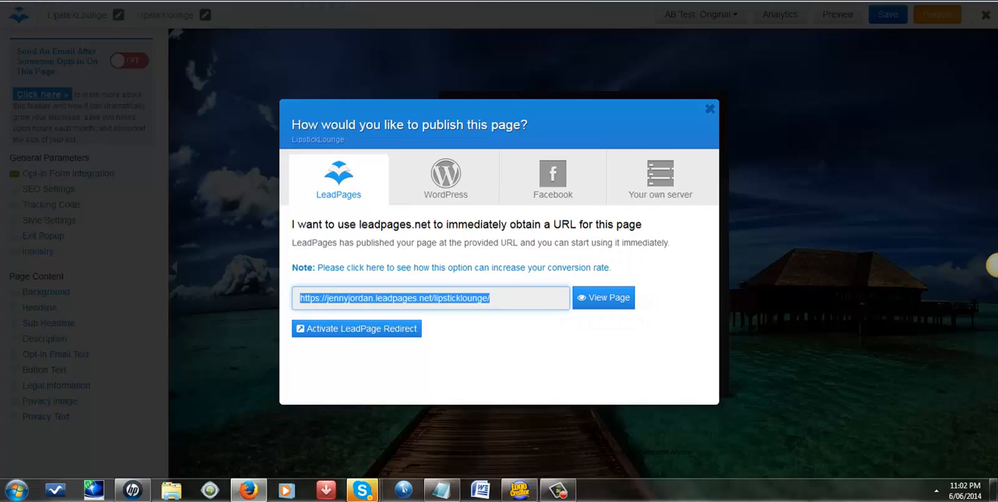
click(709, 109)
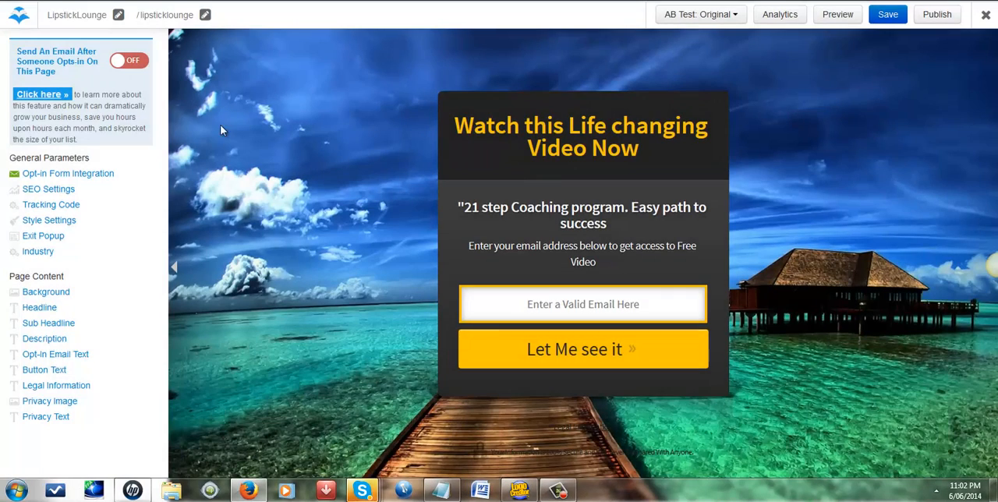
click(69, 175)
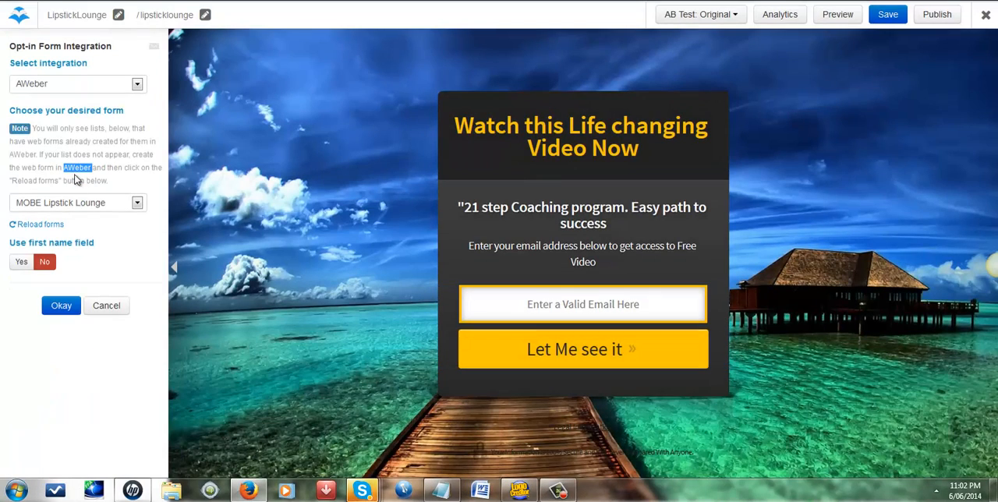
click(21, 262)
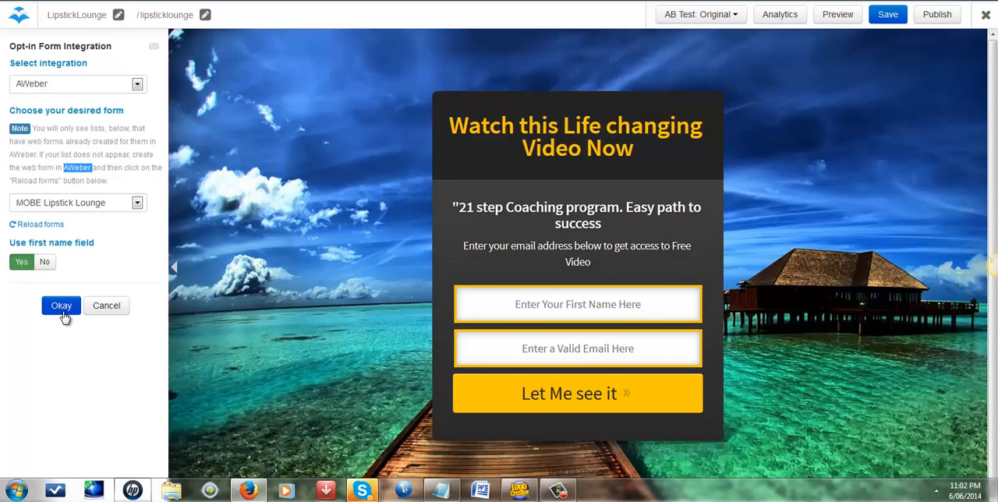
click(61, 310)
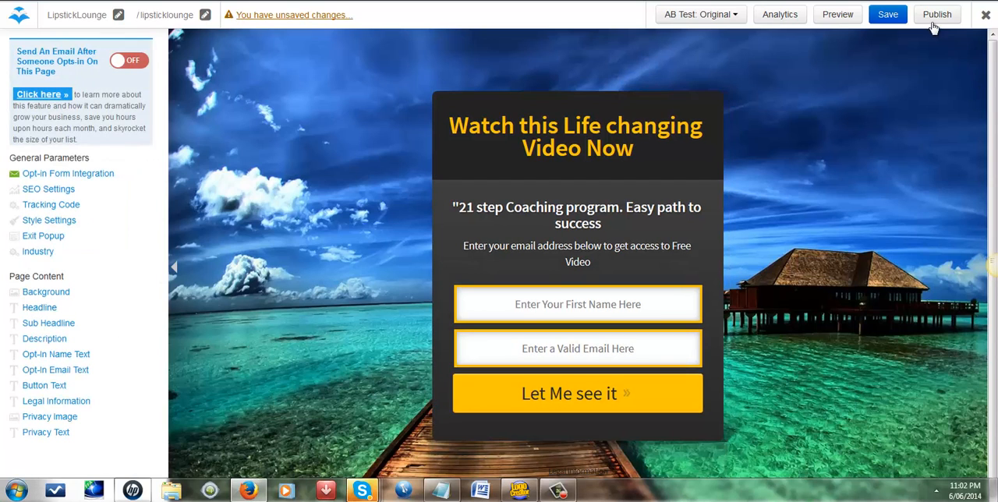
Step: Save and republish the squeeze page, agreeing to save it before publication
click(887, 17)
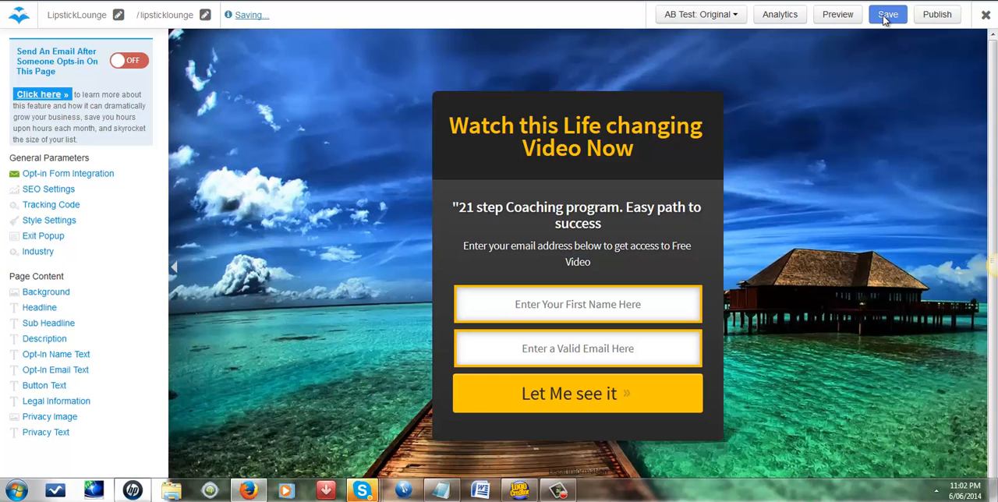
click(933, 16)
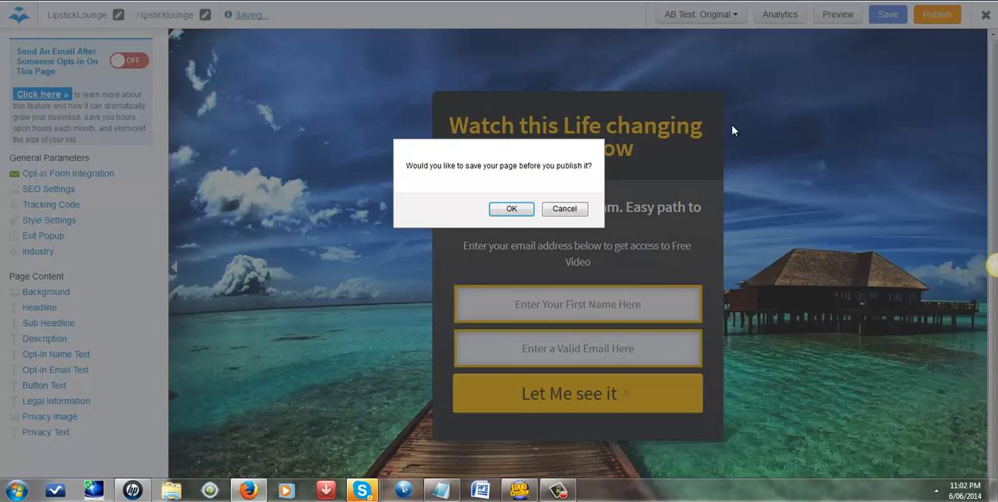
click(507, 209)
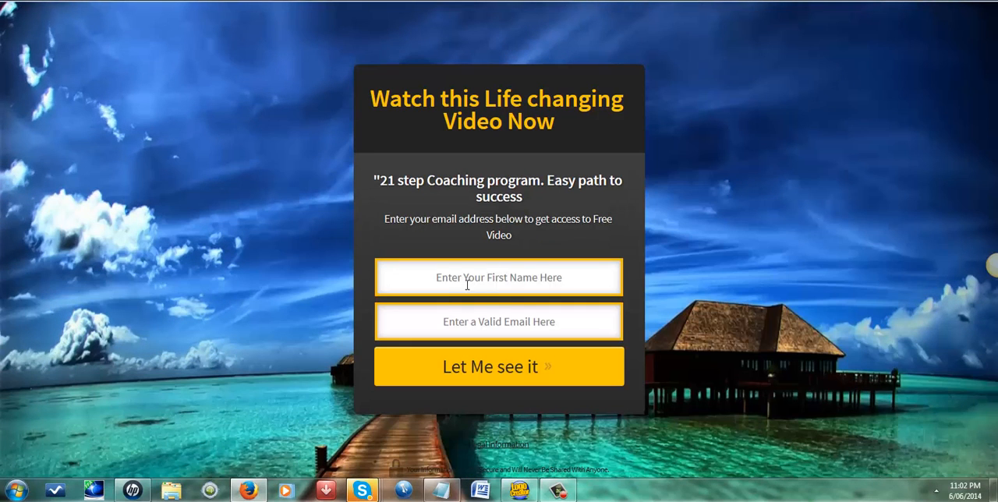
Step: Fill in the visitor's first name on the republished opt-in form
click(467, 283)
text(Jenekl)
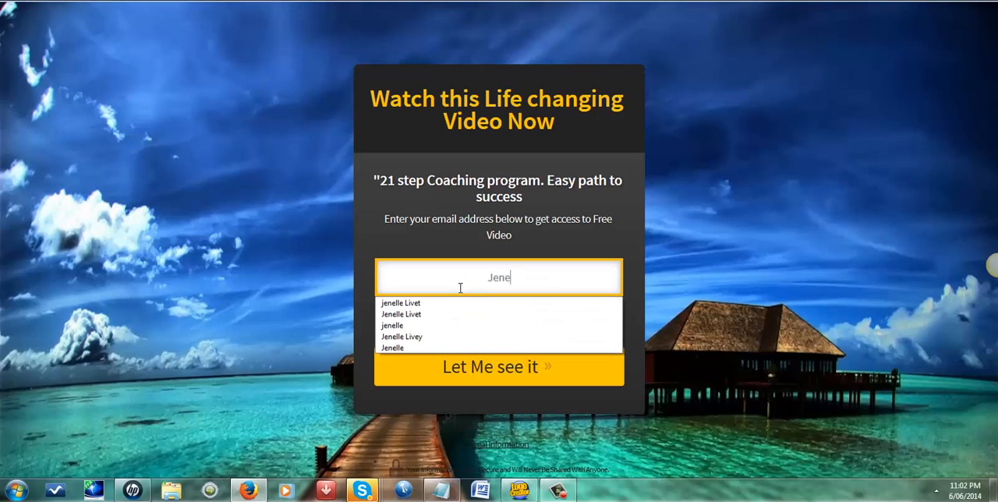
key(BackSpace)
key(BackSpace)
text(lle)
key(Tab)
Step: Enter the first part of the test e-mail address in the first name field and copy it into the e-mail field
click(459, 287)
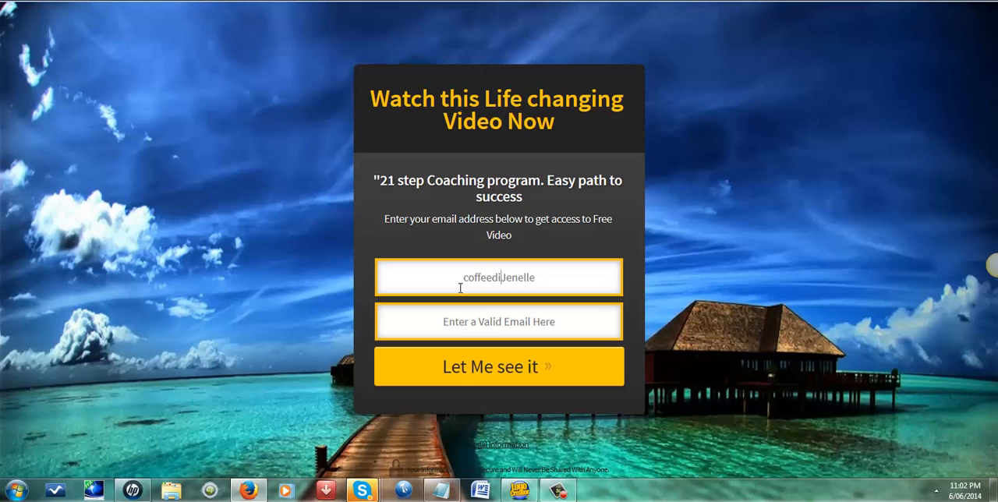
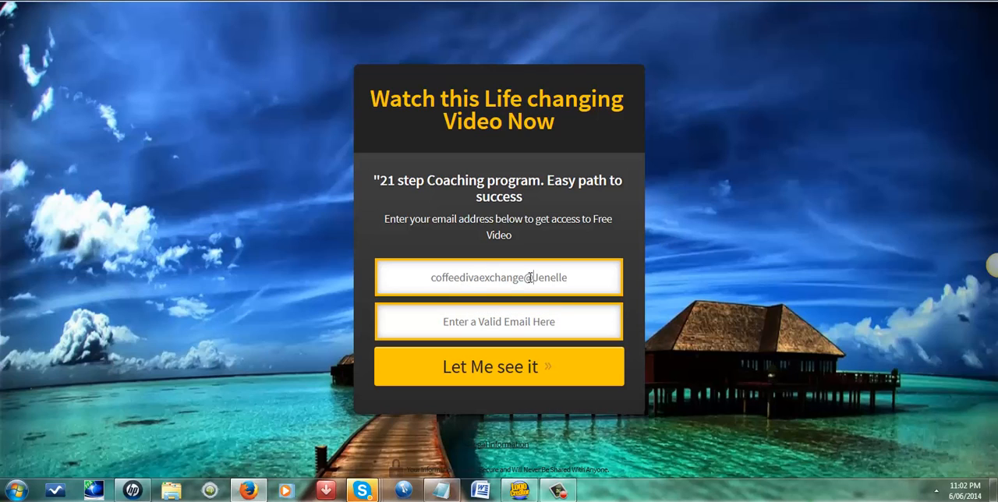
shift+click(383, 289)
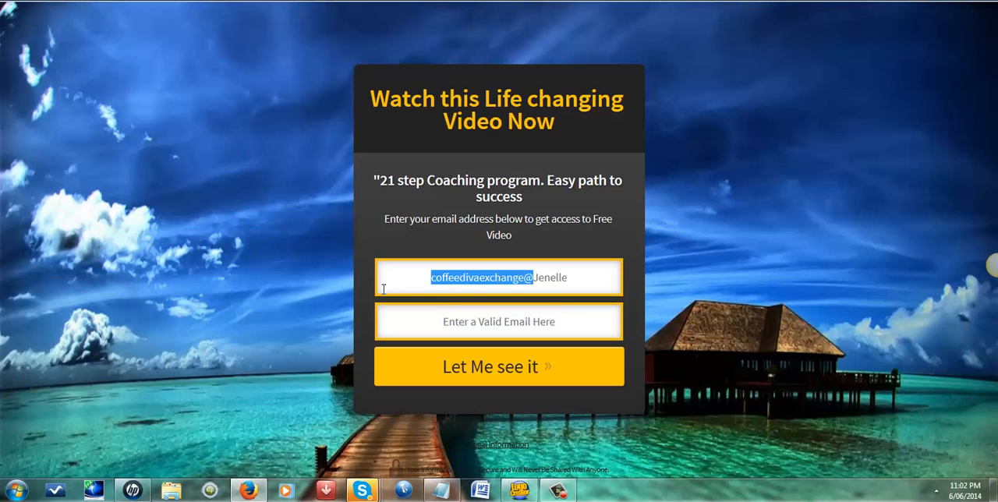
right_click(437, 277)
click(465, 318)
click(455, 321)
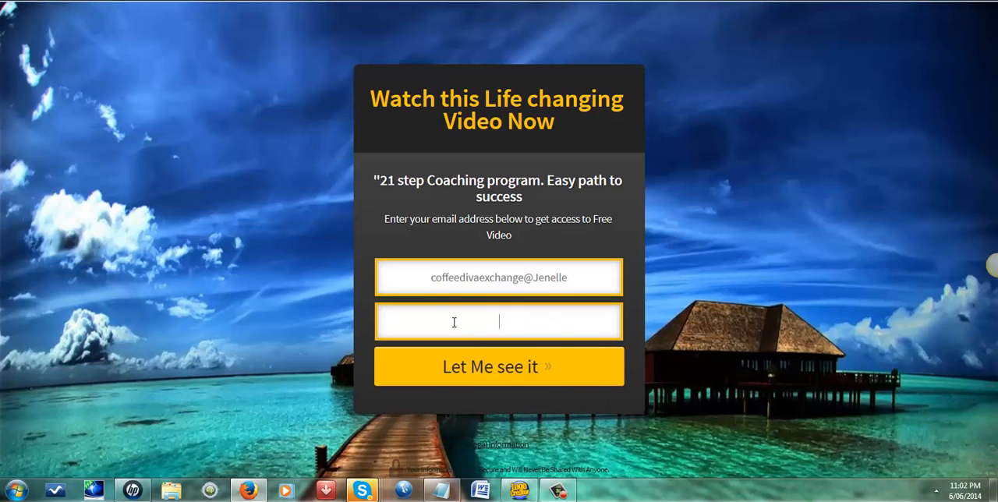
right_click(455, 323)
click(485, 378)
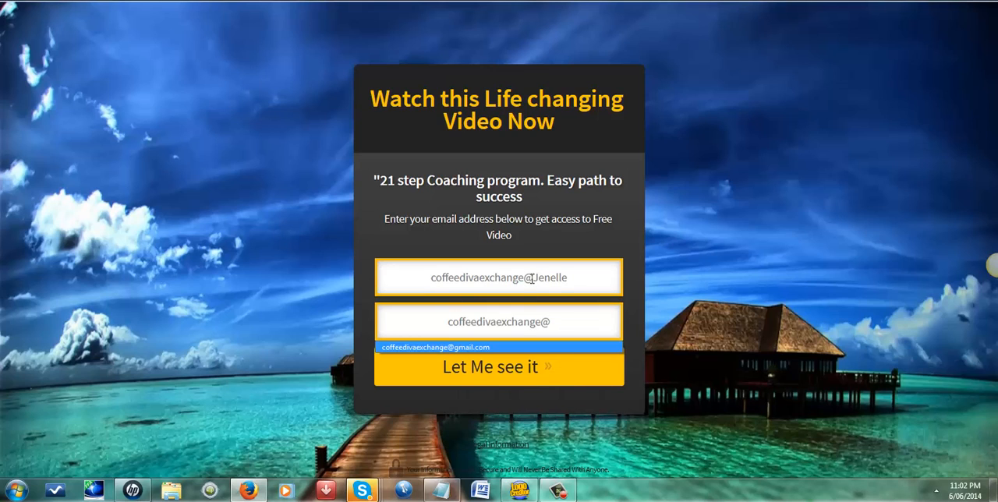
Step: Remove the stray e-mail text from the first name field, keeping only the first name
drag(534, 278, 400, 273)
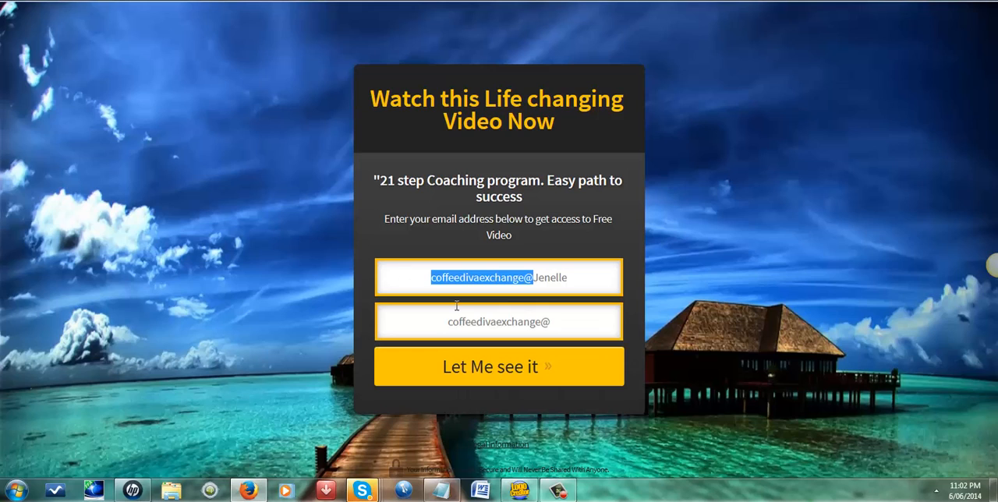
key(BackSpace)
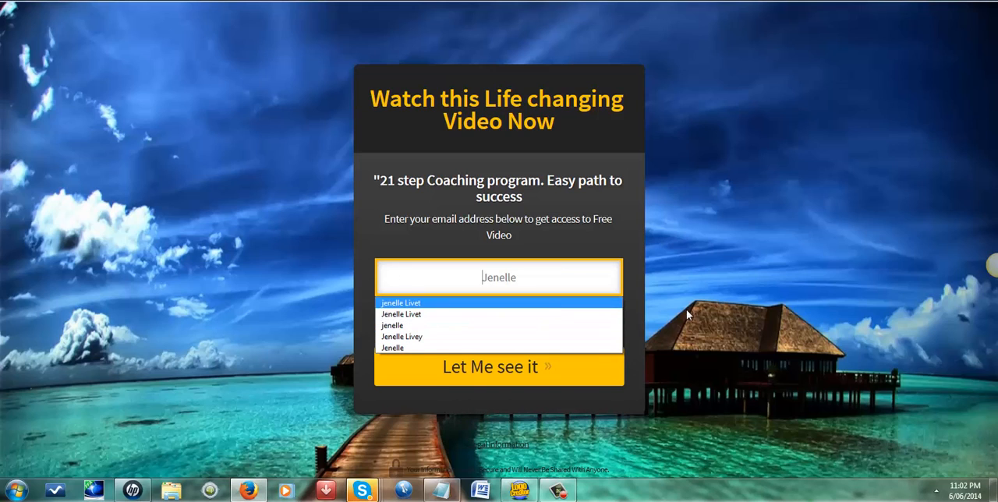
click(634, 310)
Step: Complete the test e-mail address in the e-mail field and submit the opt-in form
click(555, 323)
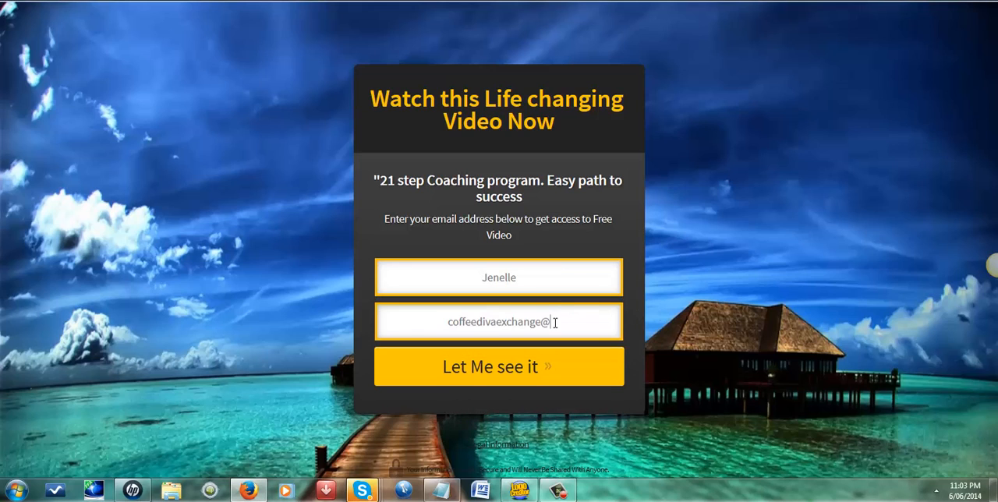
text(gmail)
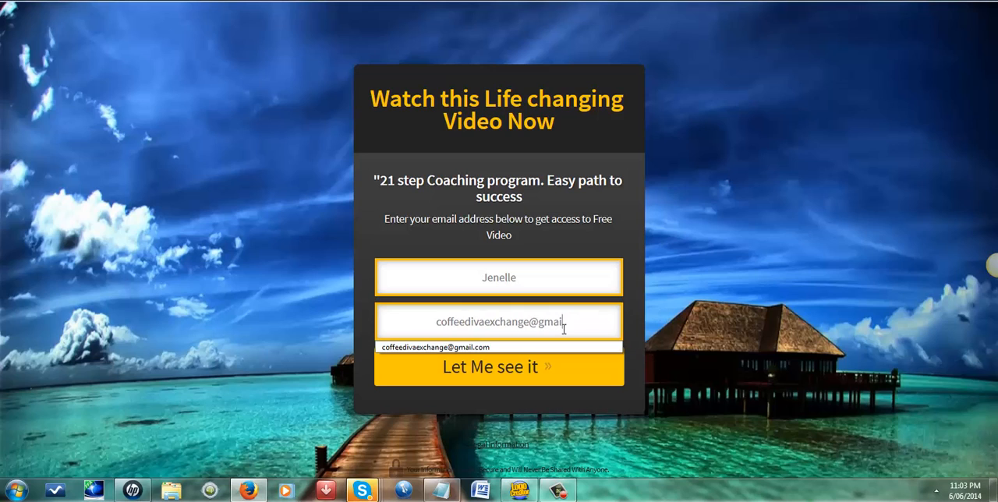
text(.com)
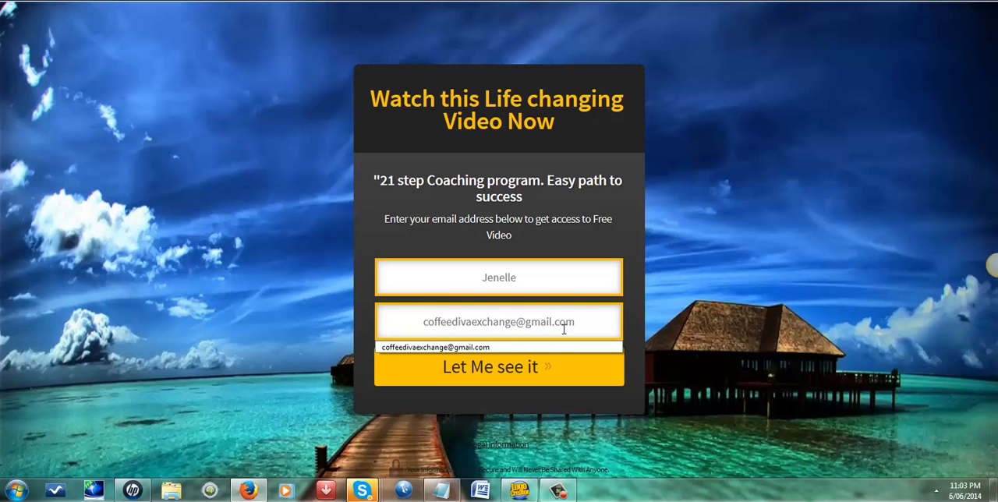
click(507, 375)
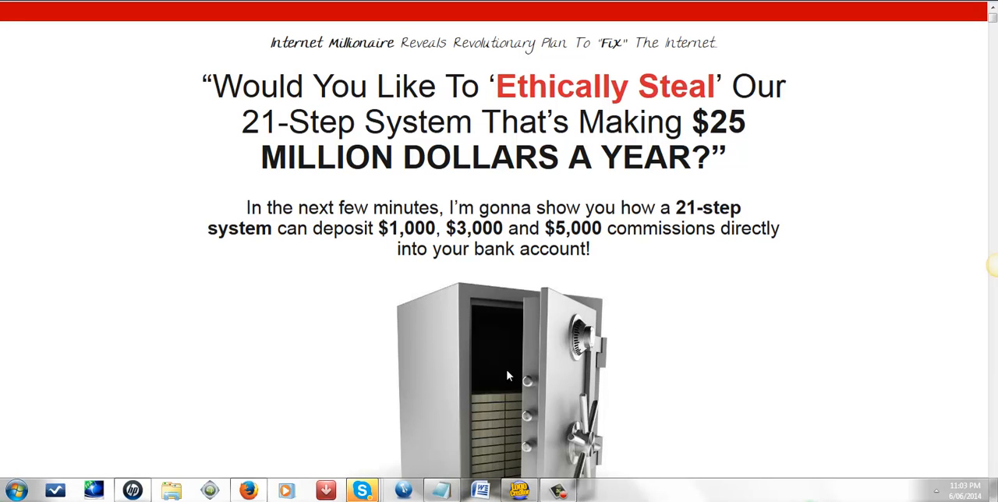
Step: Look through the MOBE 21-step system sales page that the opt-in form redirects to
scroll(506, 377, down, 7)
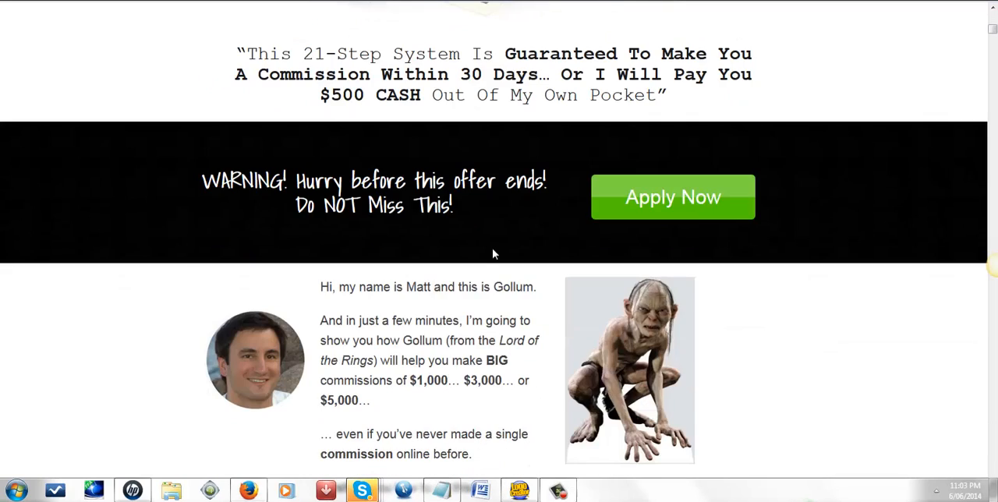
scroll(491, 253, up, 4)
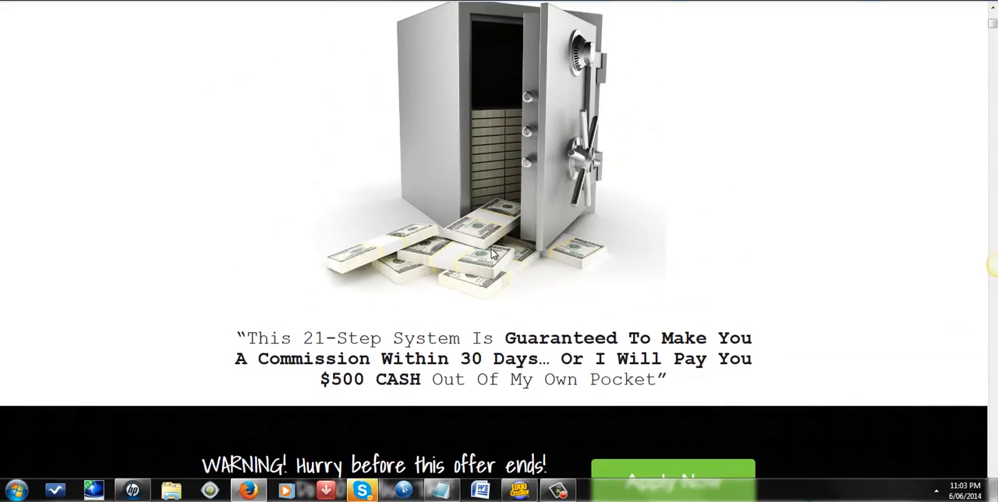
scroll(491, 253, down, 5)
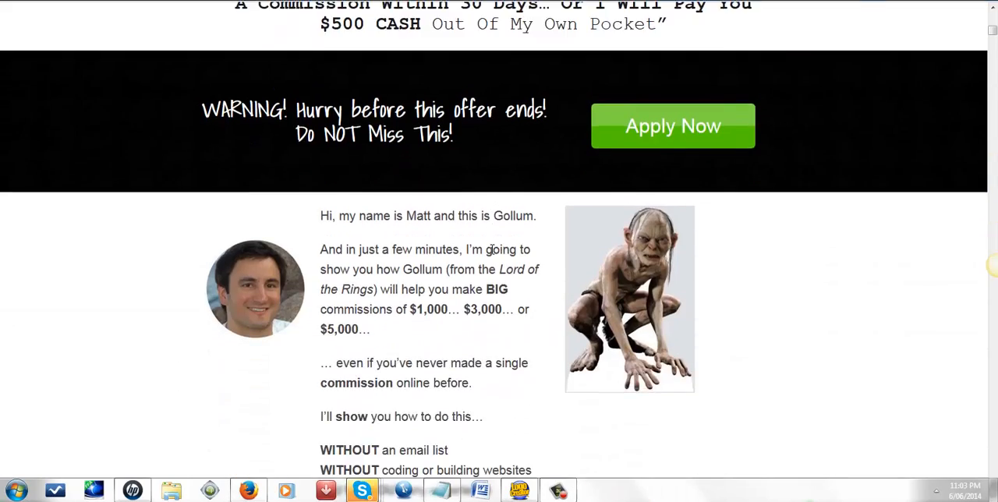
scroll(491, 250, down, 12)
scroll(492, 252, down, 3)
scroll(491, 250, up, 2)
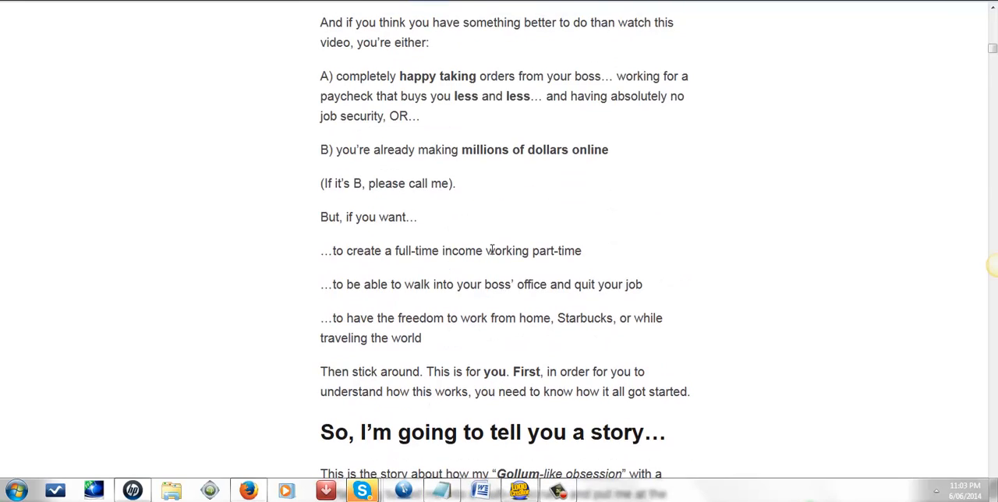
scroll(491, 251, up, 10)
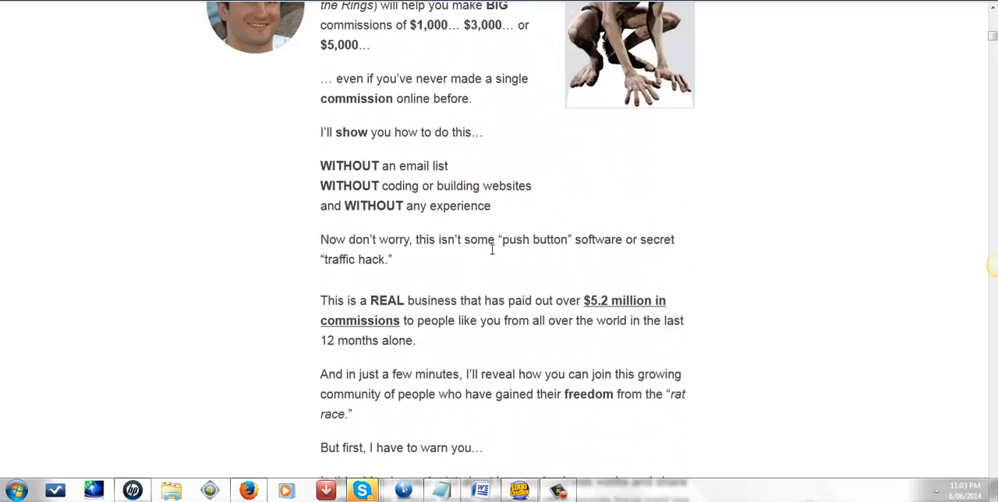
scroll(492, 249, up, 5)
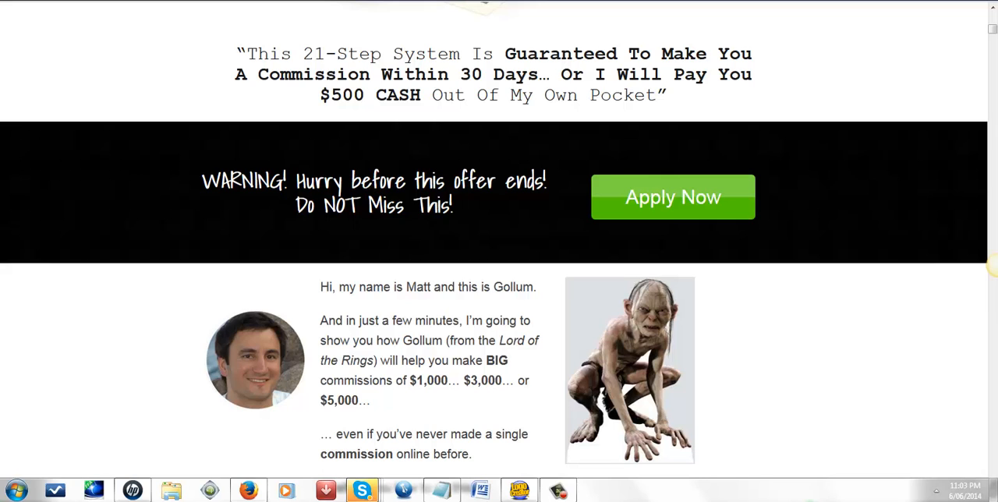
Step: Return to the AWeber form publishing page, and look at the Lipstick Lounge promotional photo in the Facebook group
key(ctrl+Tab)
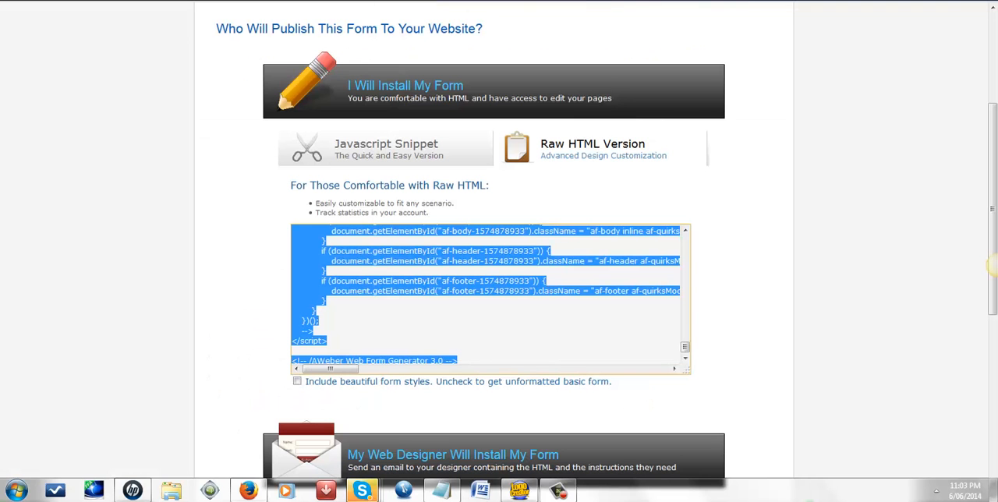
scroll(592, 225, up, 3)
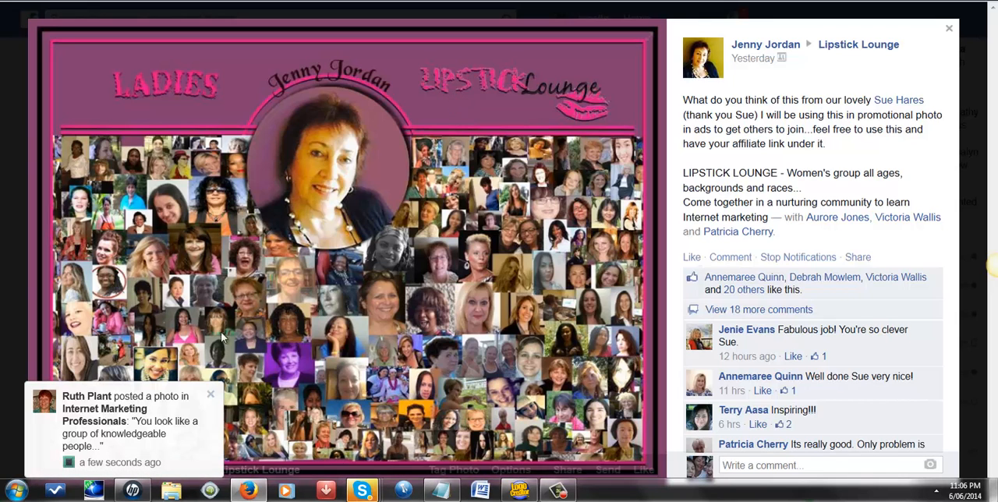
click(208, 396)
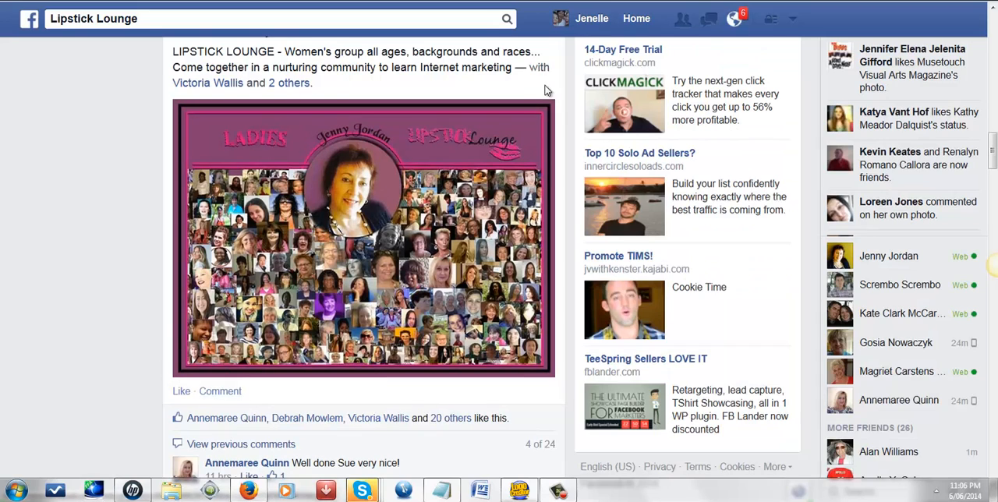
click(519, 135)
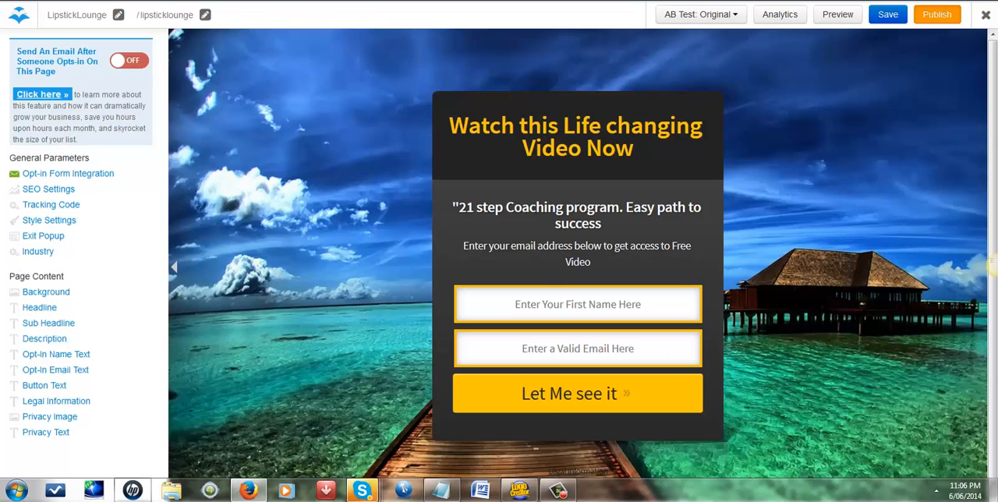
Step: Close the page editor, reopen the LipstickLounge page from the LeadPages list, and publish it on leadpages.net to view the live page
click(986, 17)
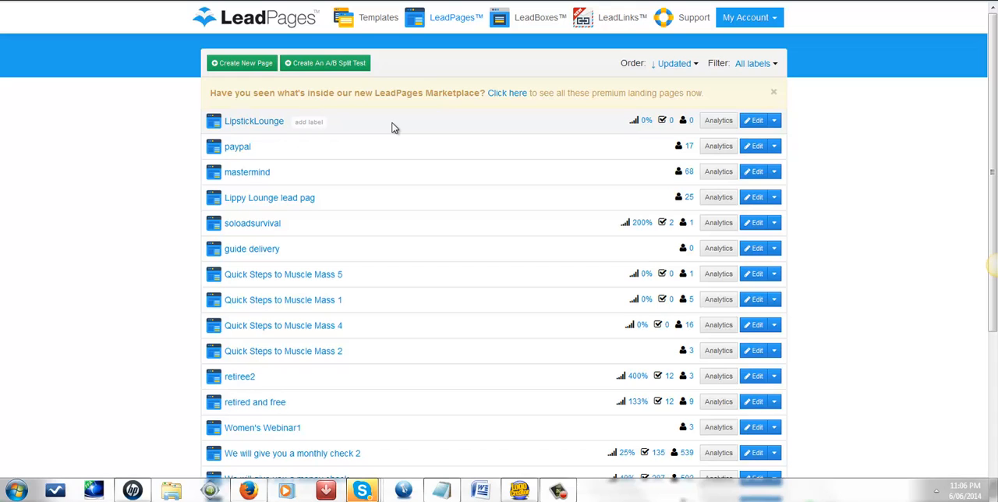
click(755, 123)
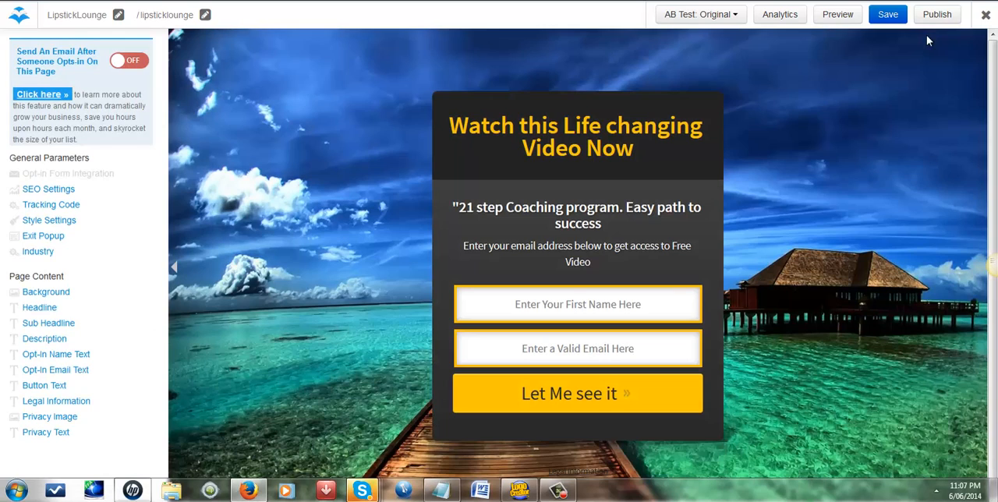
click(934, 17)
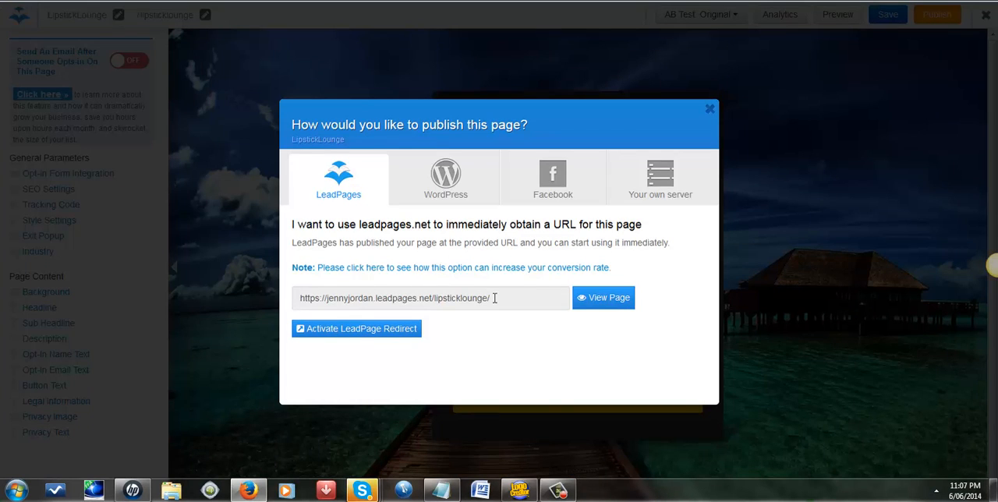
click(600, 301)
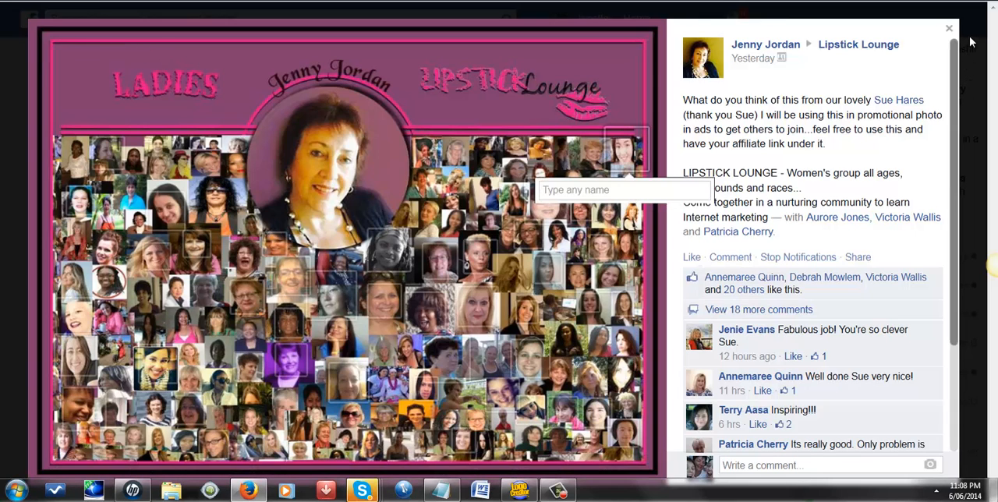
click(561, 491)
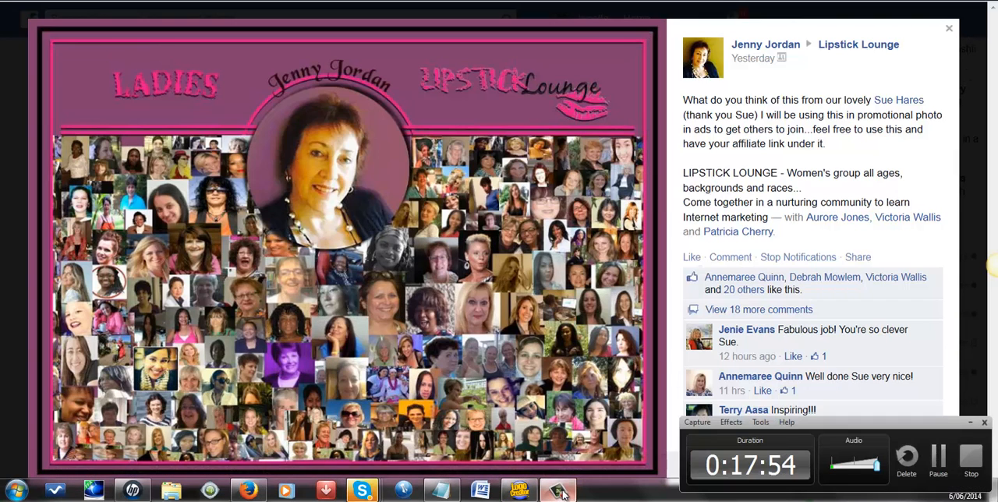